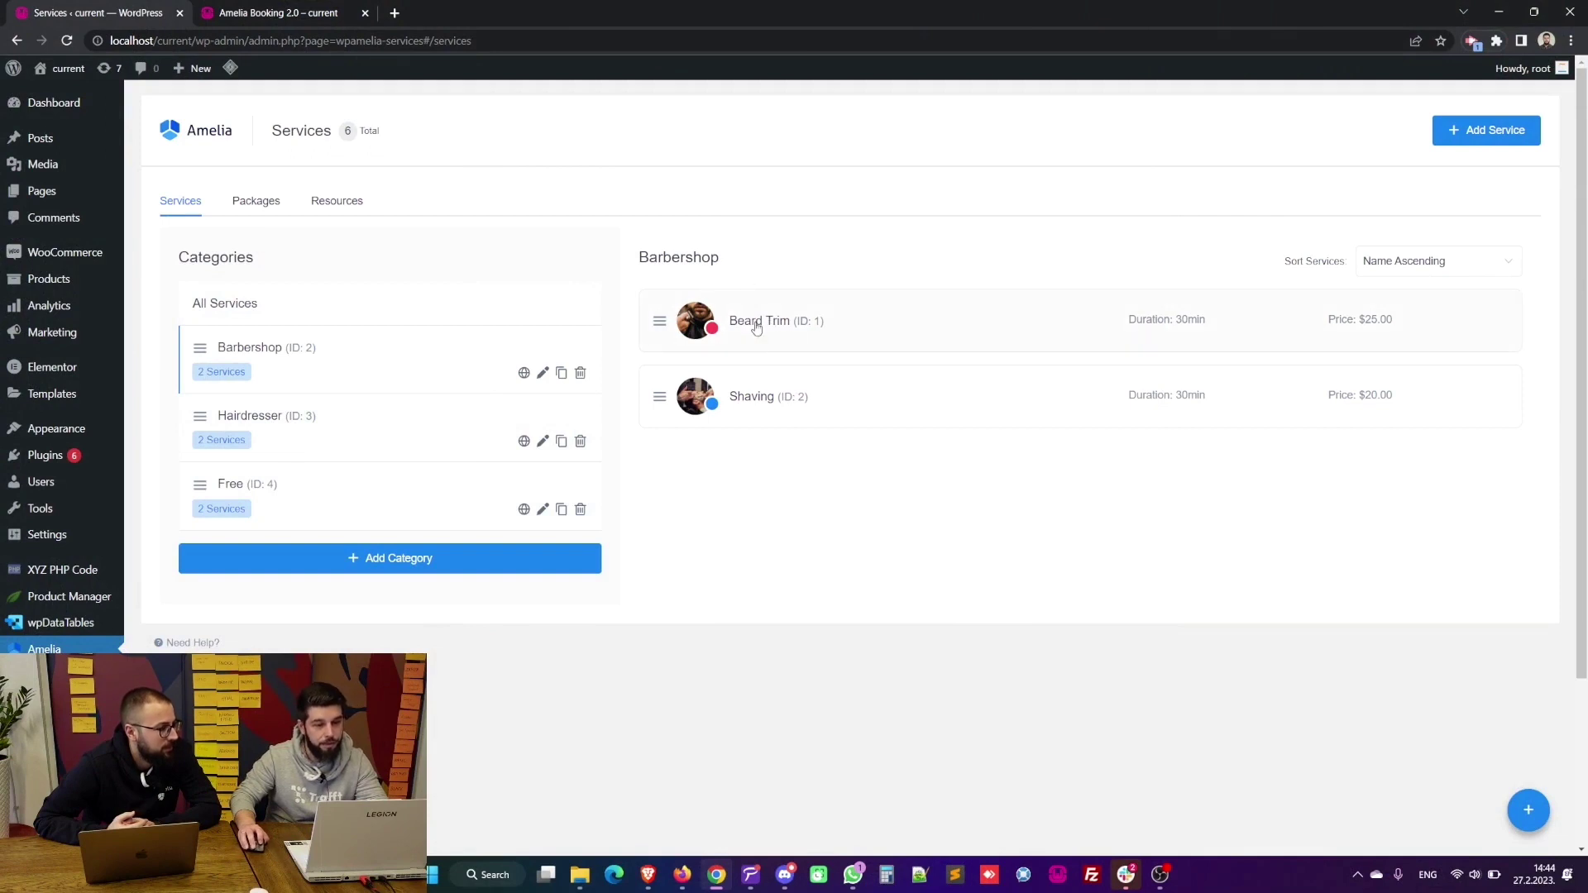
# - Review Beard Trim's service details and assigned employees, then close the editor
pyautogui.click(752, 343)
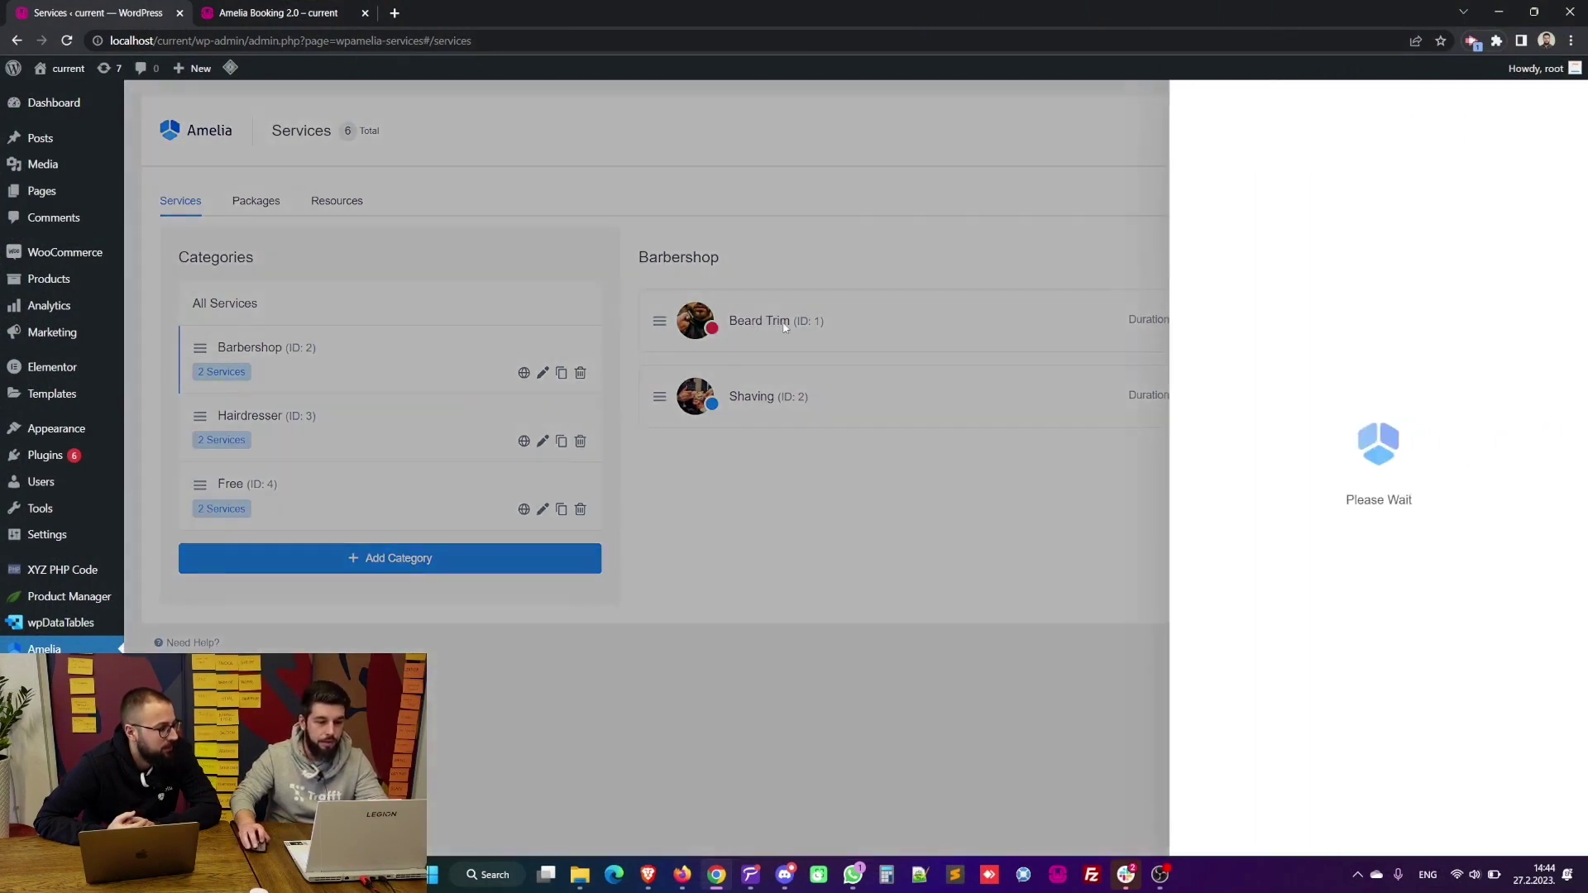
pyautogui.click(1372, 654)
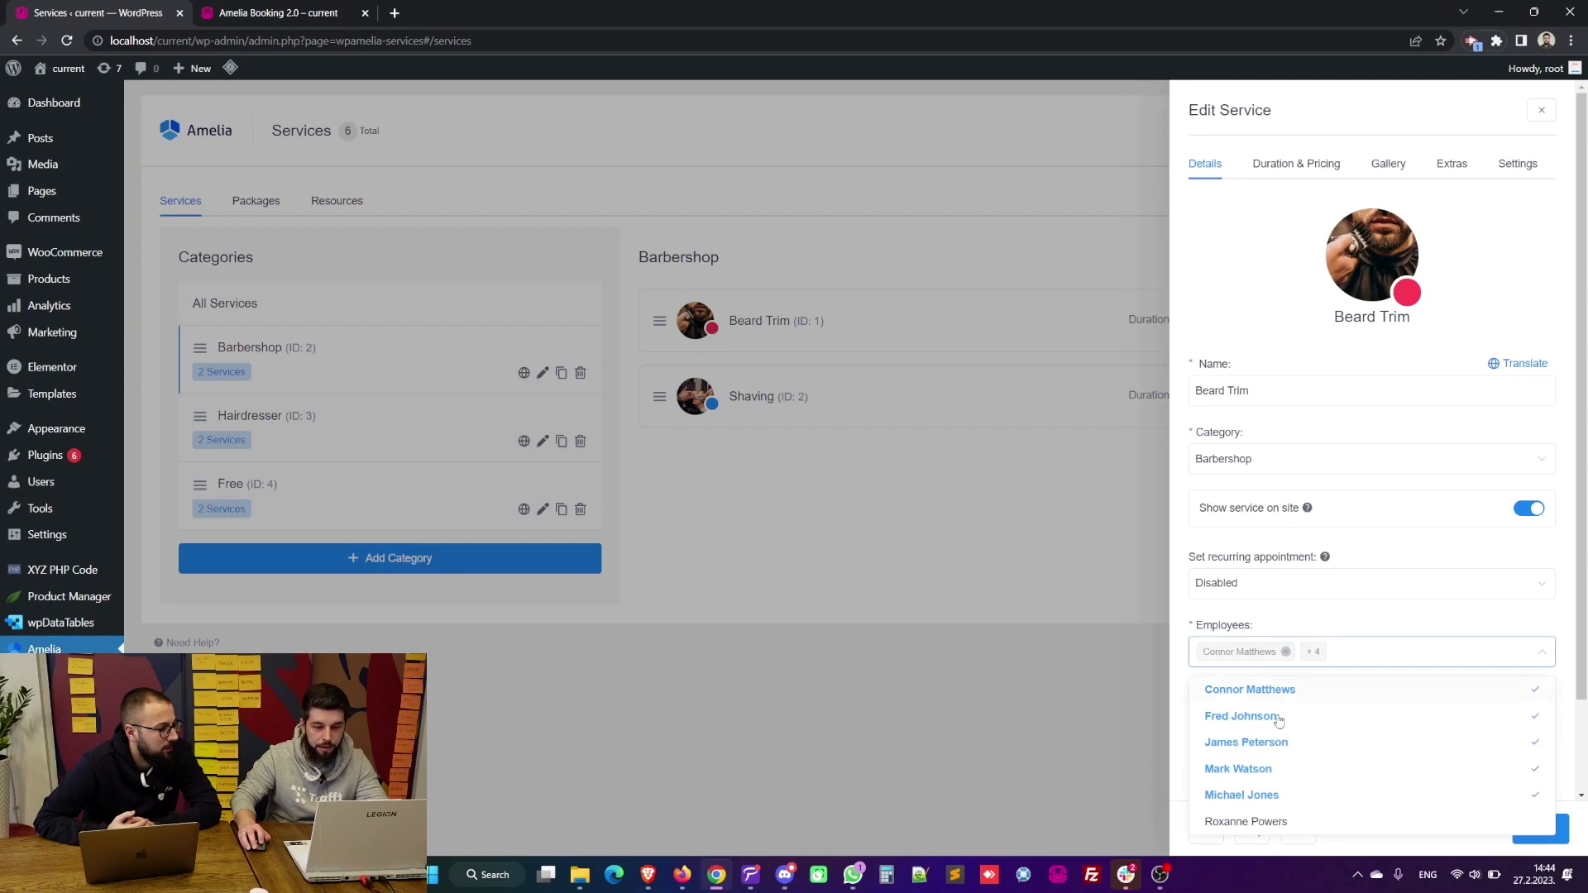
pyautogui.click(1328, 628)
pyautogui.click(1005, 559)
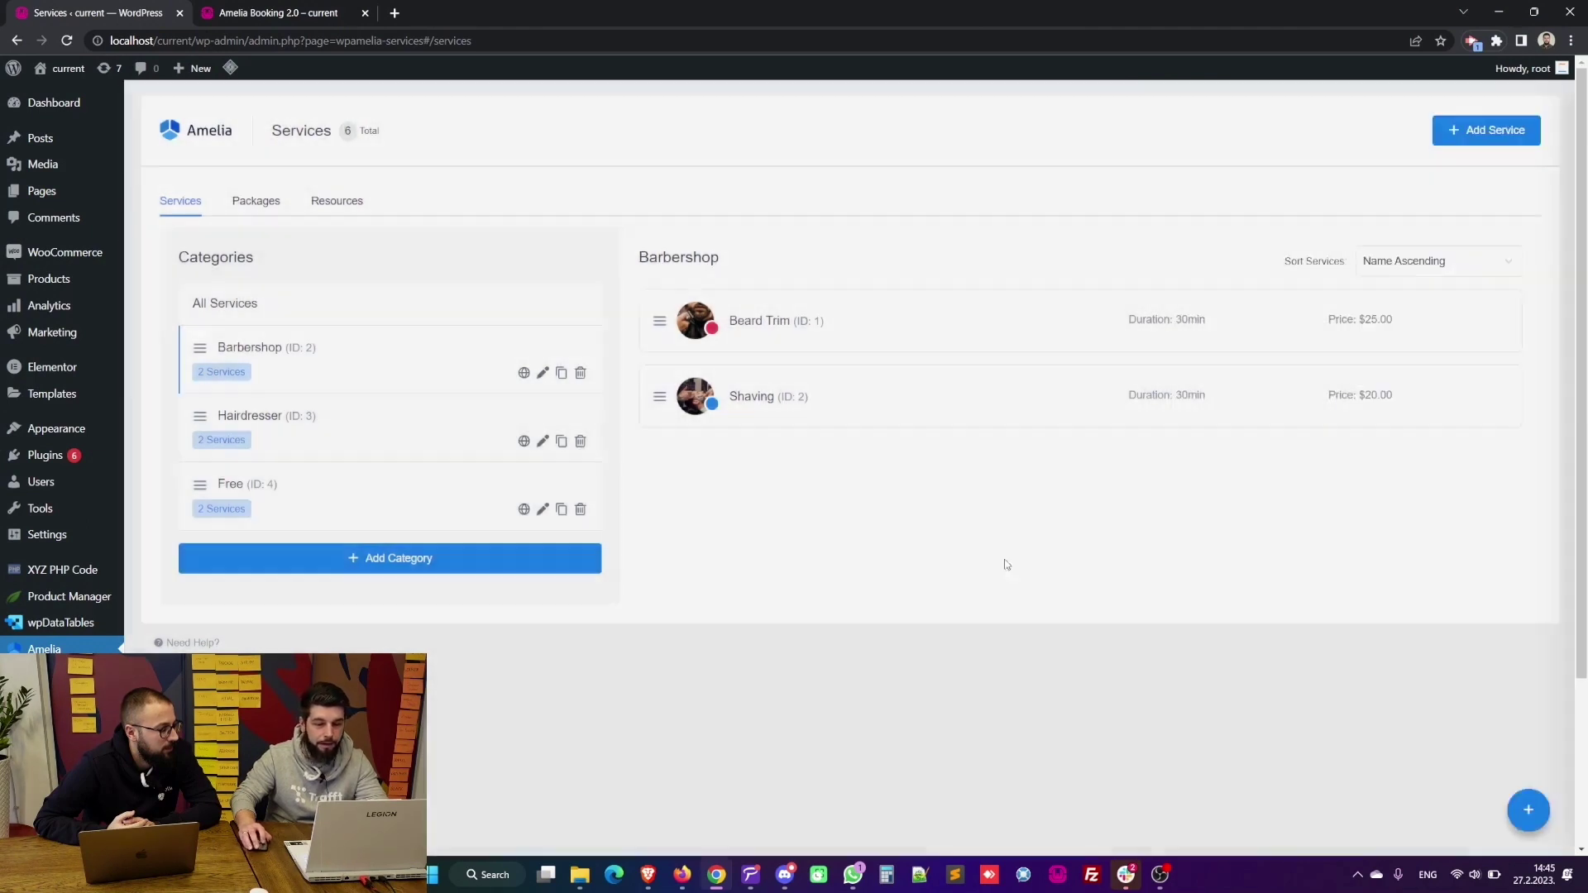
# - Browse the Hairdresser and Barbershop service lists, then go to the empty Resources overview
pyautogui.click(418, 418)
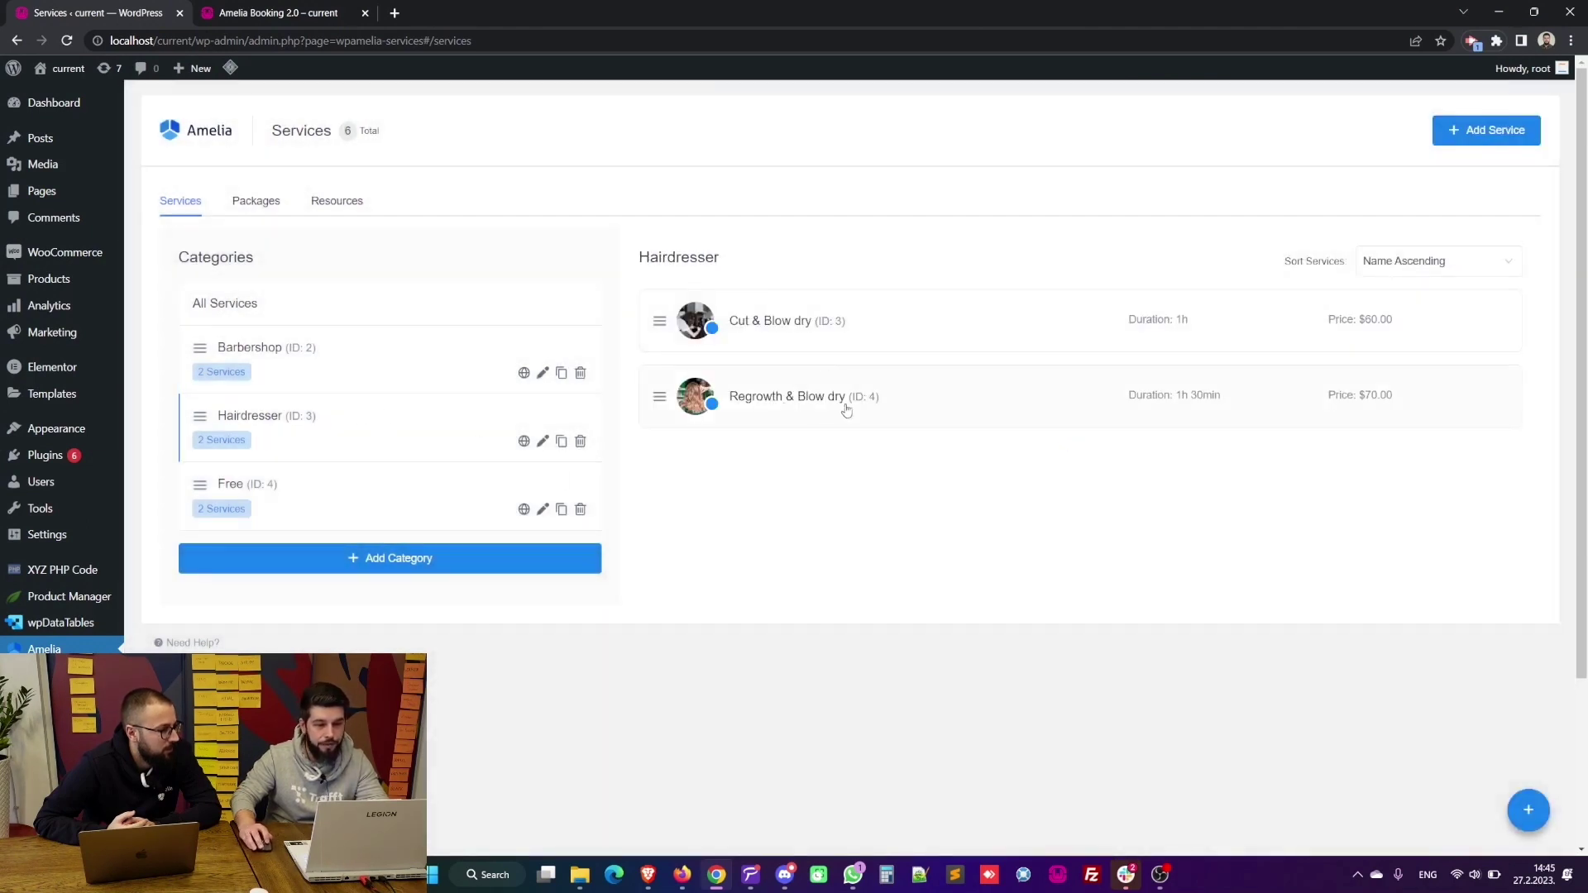
pyautogui.click(366, 363)
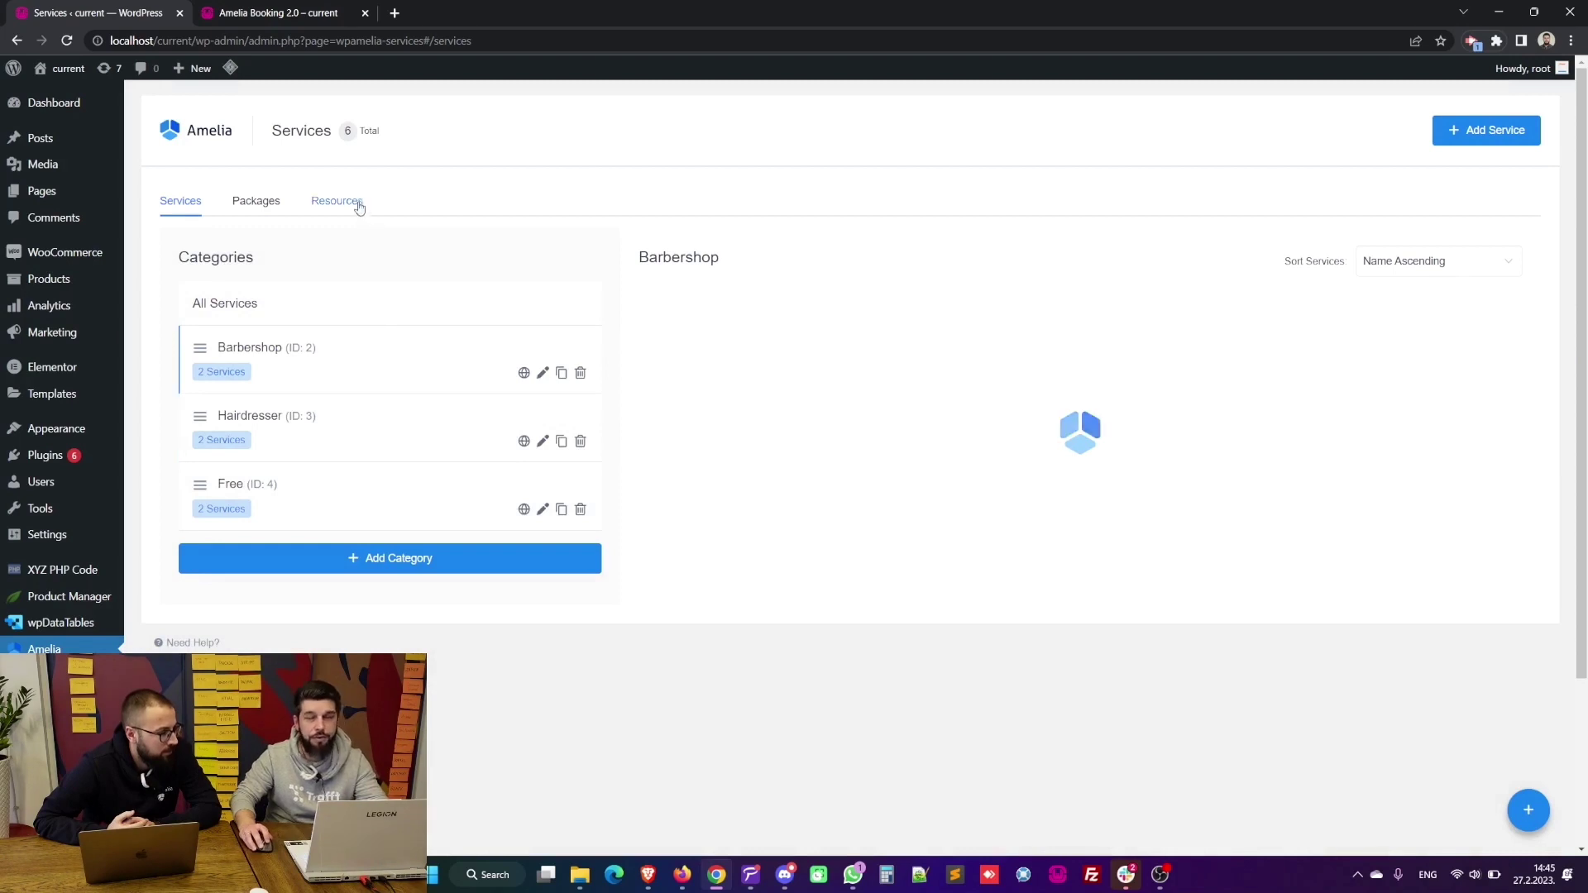
pyautogui.click(338, 205)
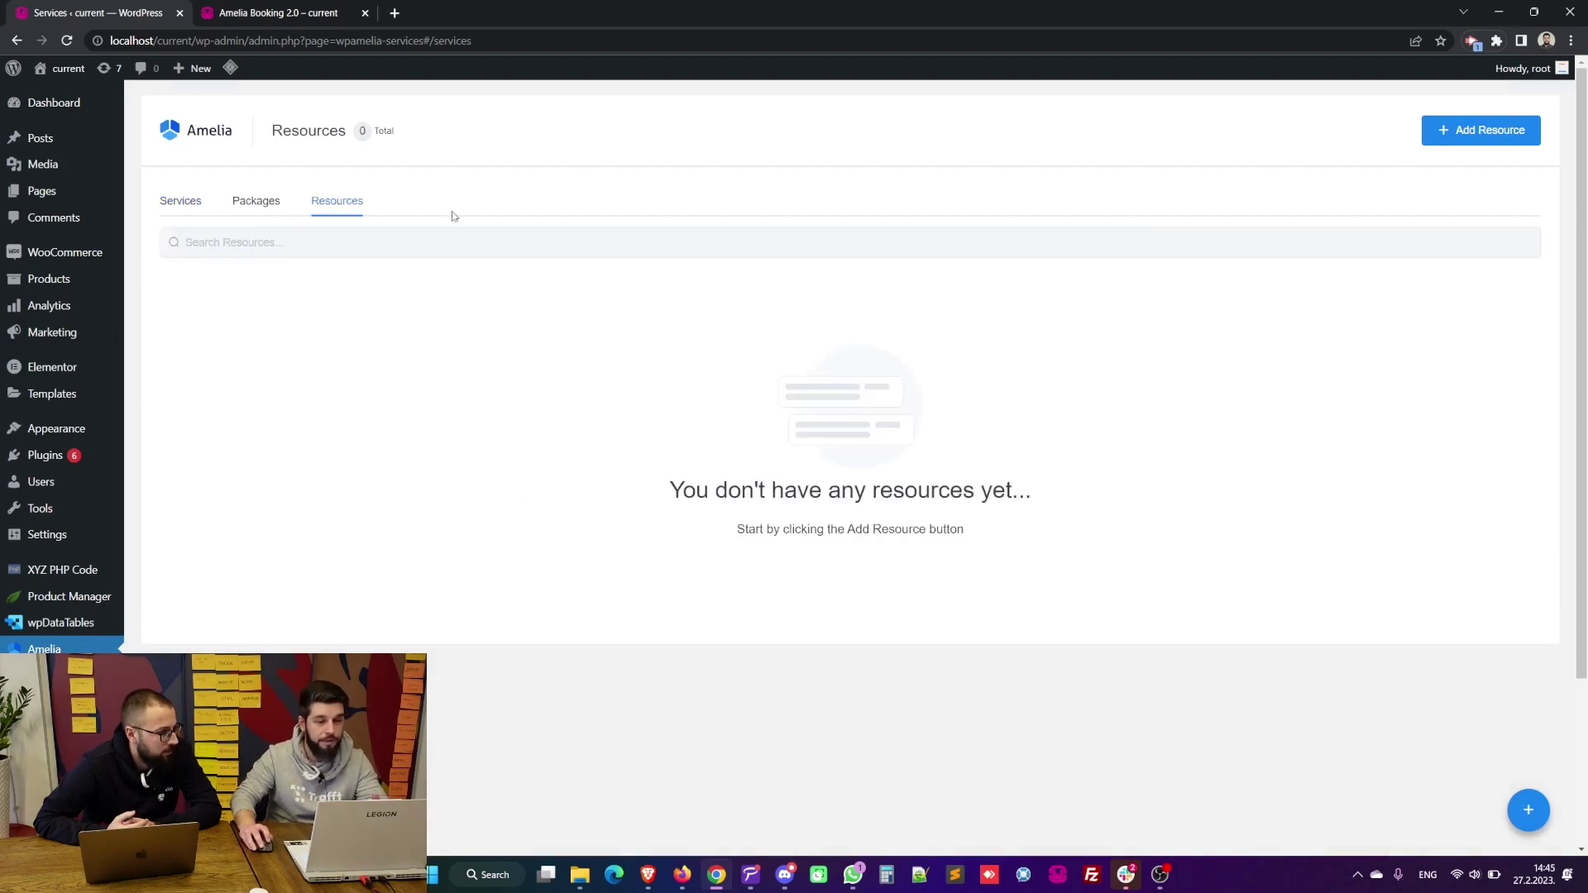
# - Create a new resource named Chair with quantity 3, trying the quantity options
pyautogui.click(1514, 128)
pyautogui.click(1295, 186)
pyautogui.write('Ch')
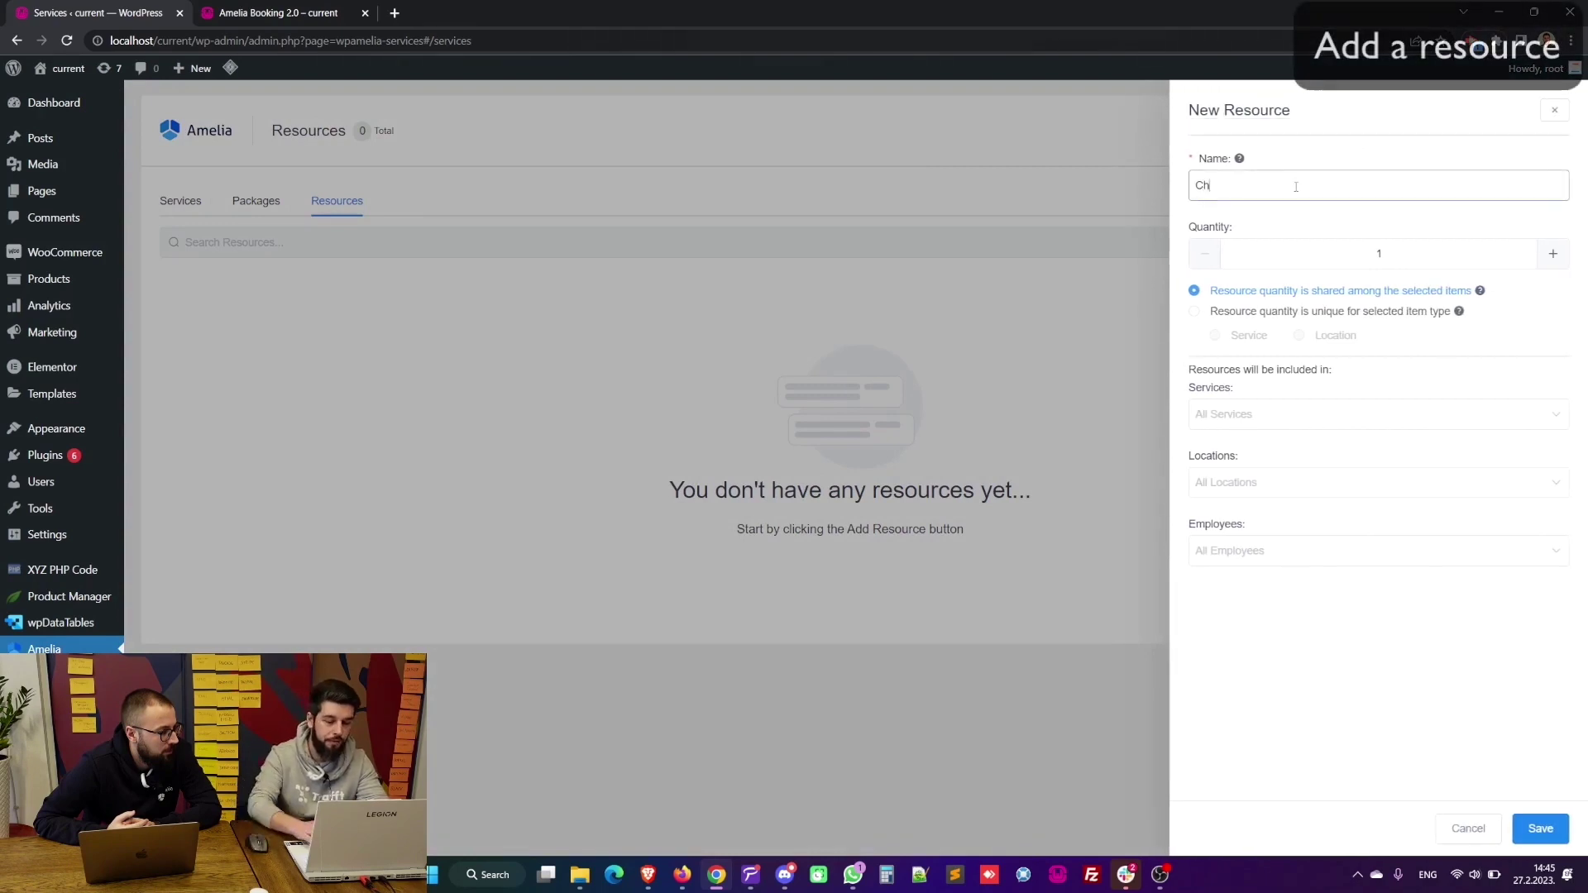
pyautogui.write('air')
pyautogui.click(1436, 254)
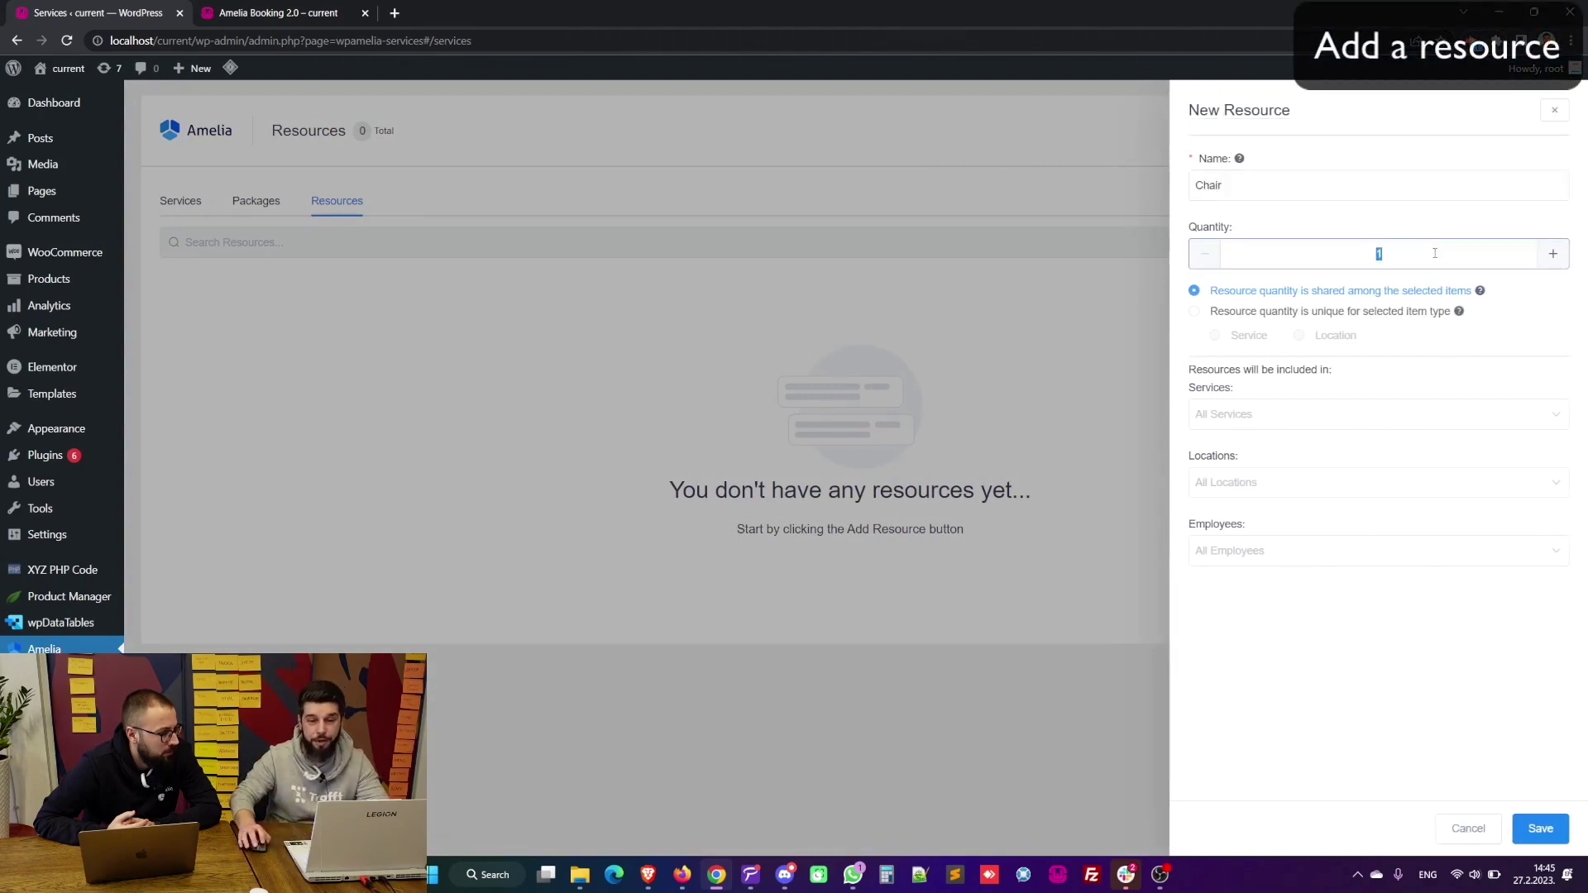
pyautogui.click(1340, 312)
pyautogui.click(1271, 291)
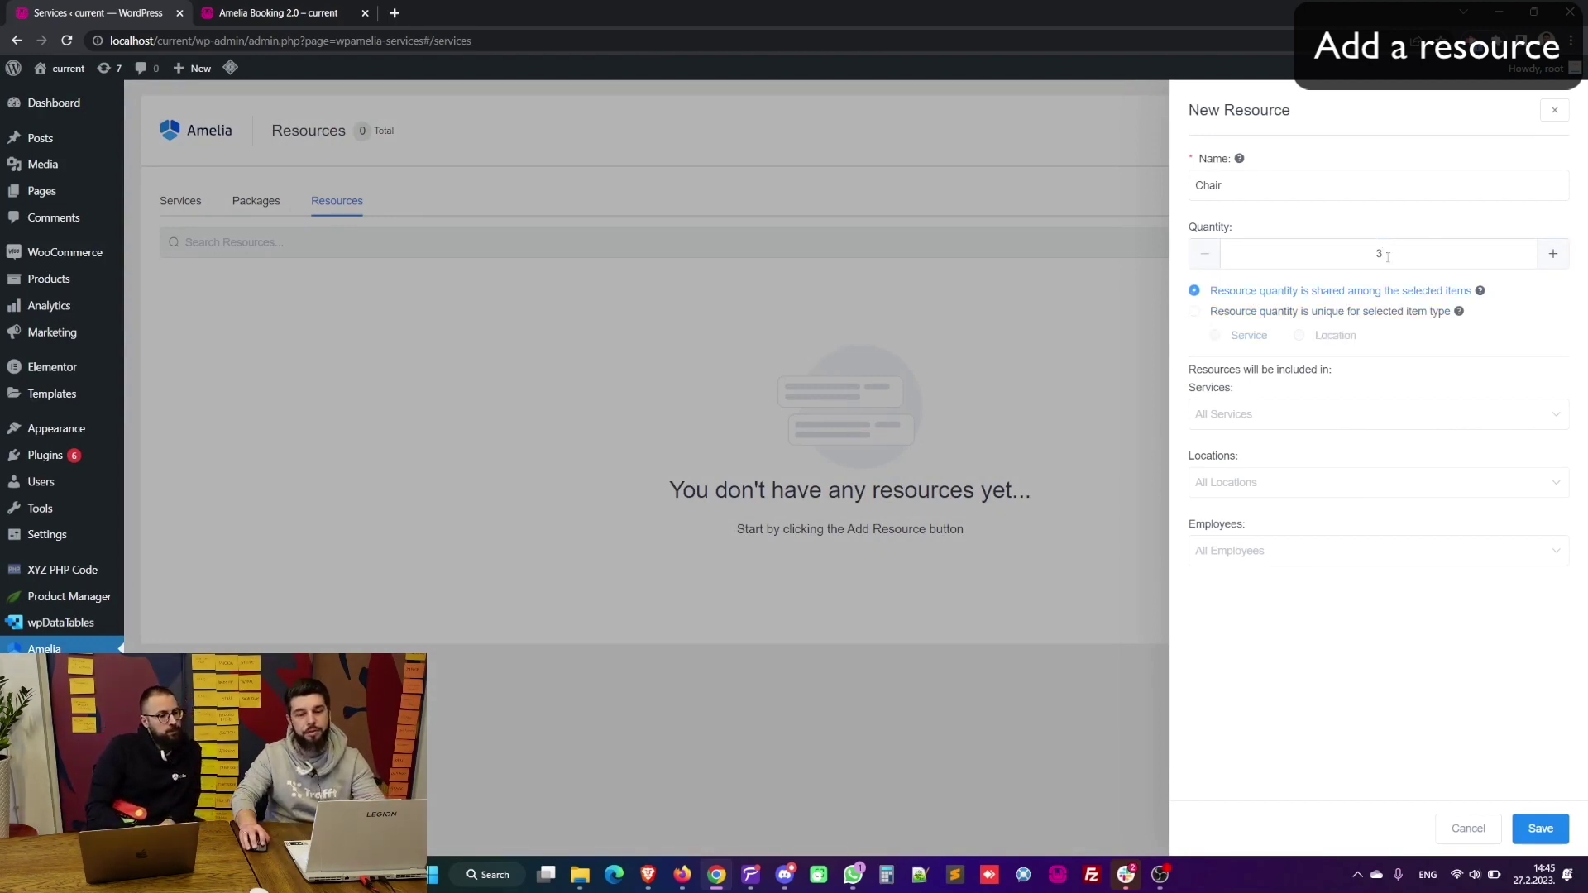
pyautogui.click(1388, 254)
pyautogui.click(1549, 302)
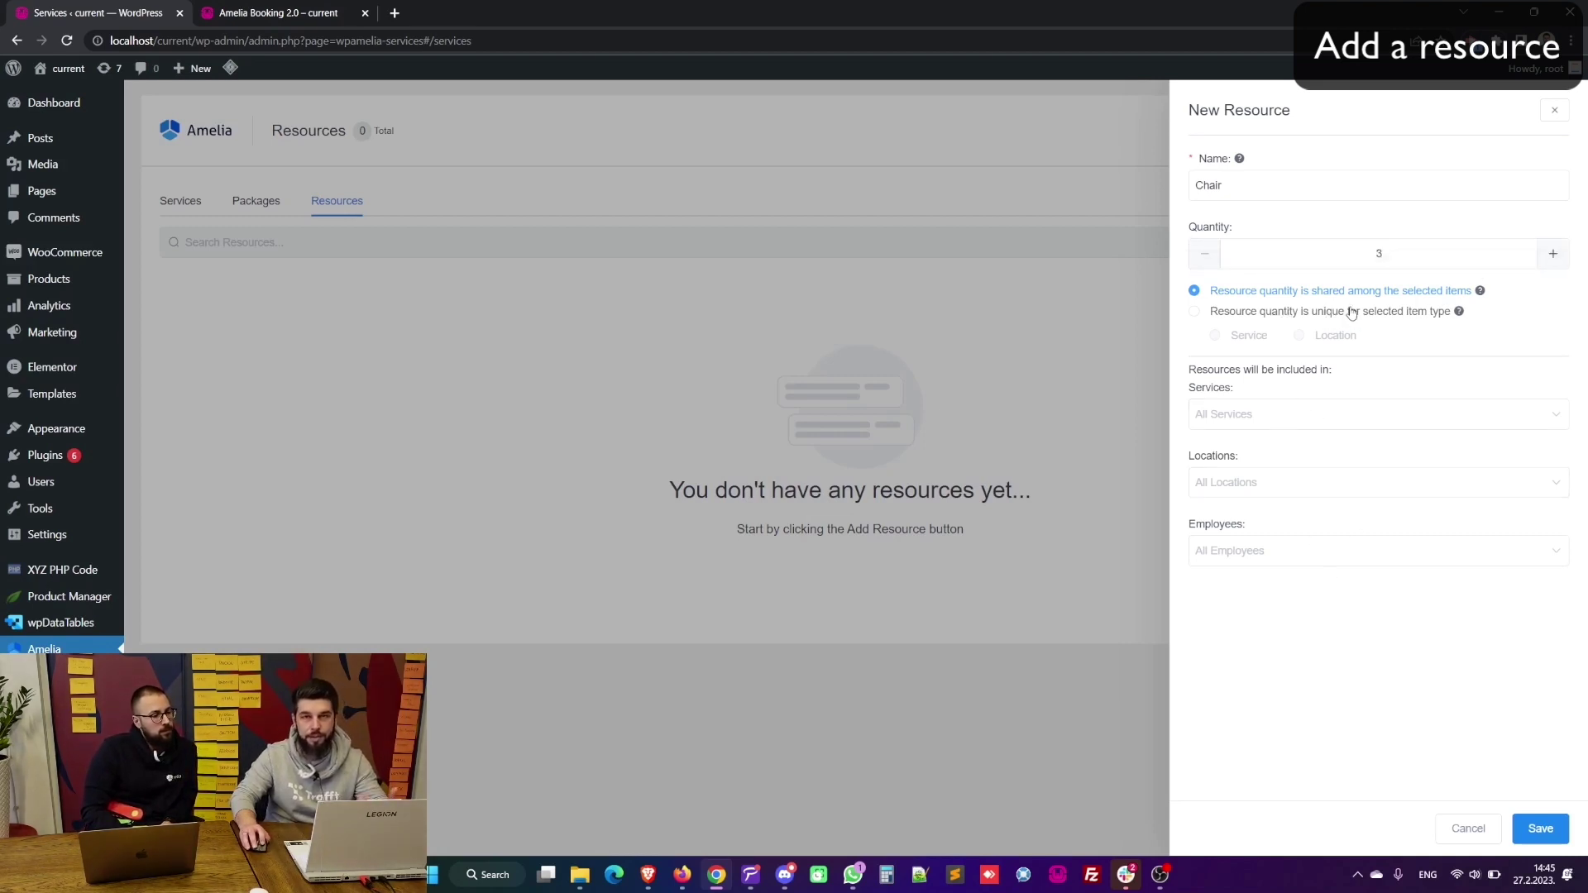
# - Make the Chair quantity unique per location and save the resource
pyautogui.click(1322, 310)
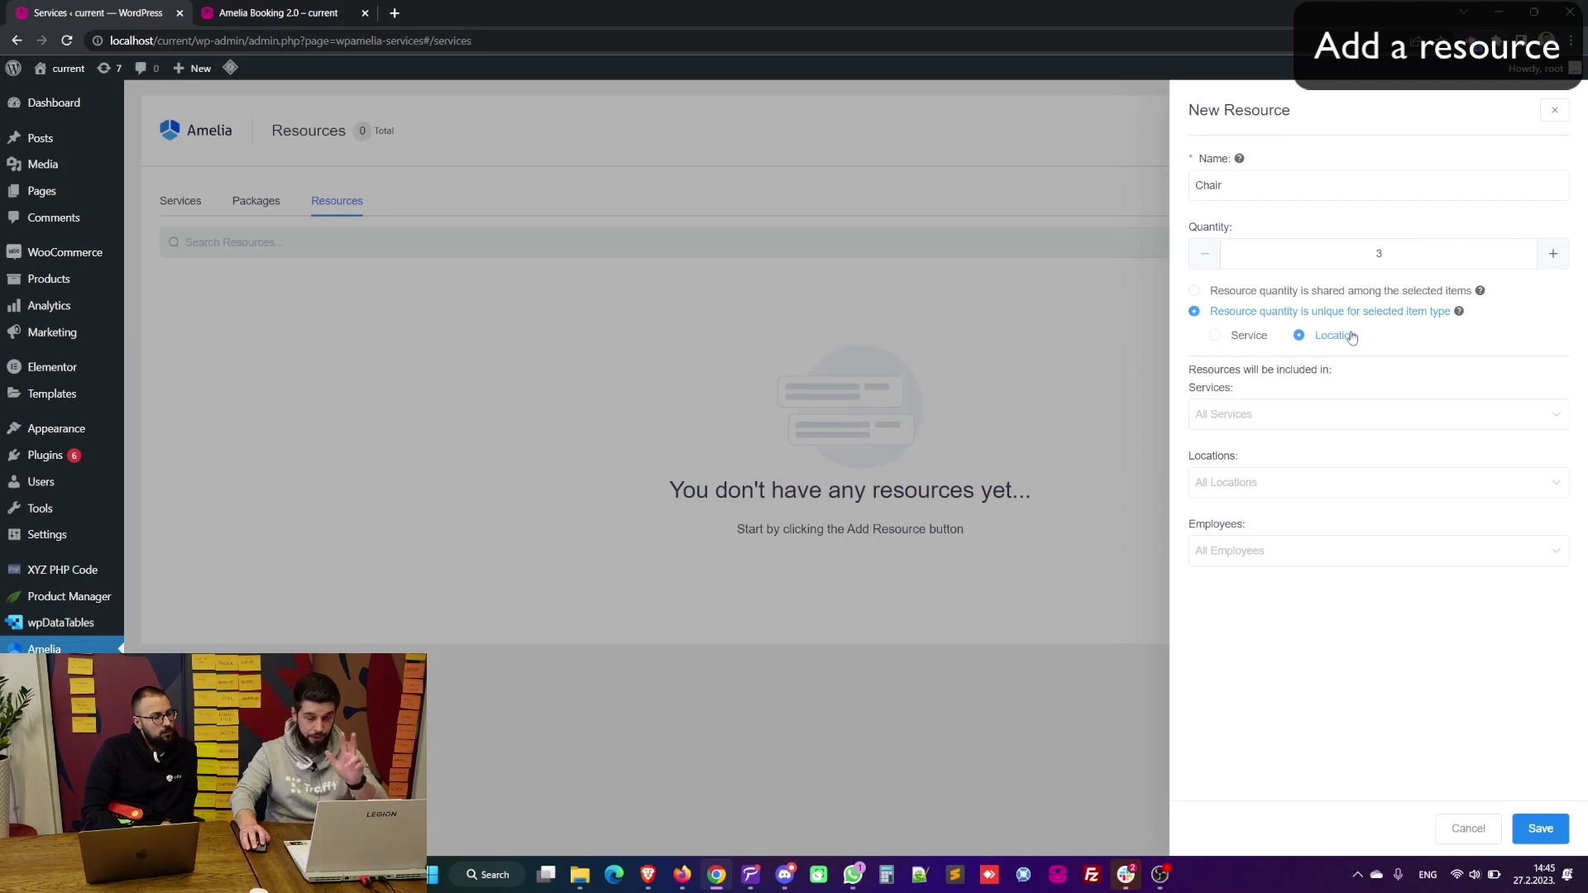
pyautogui.click(1542, 830)
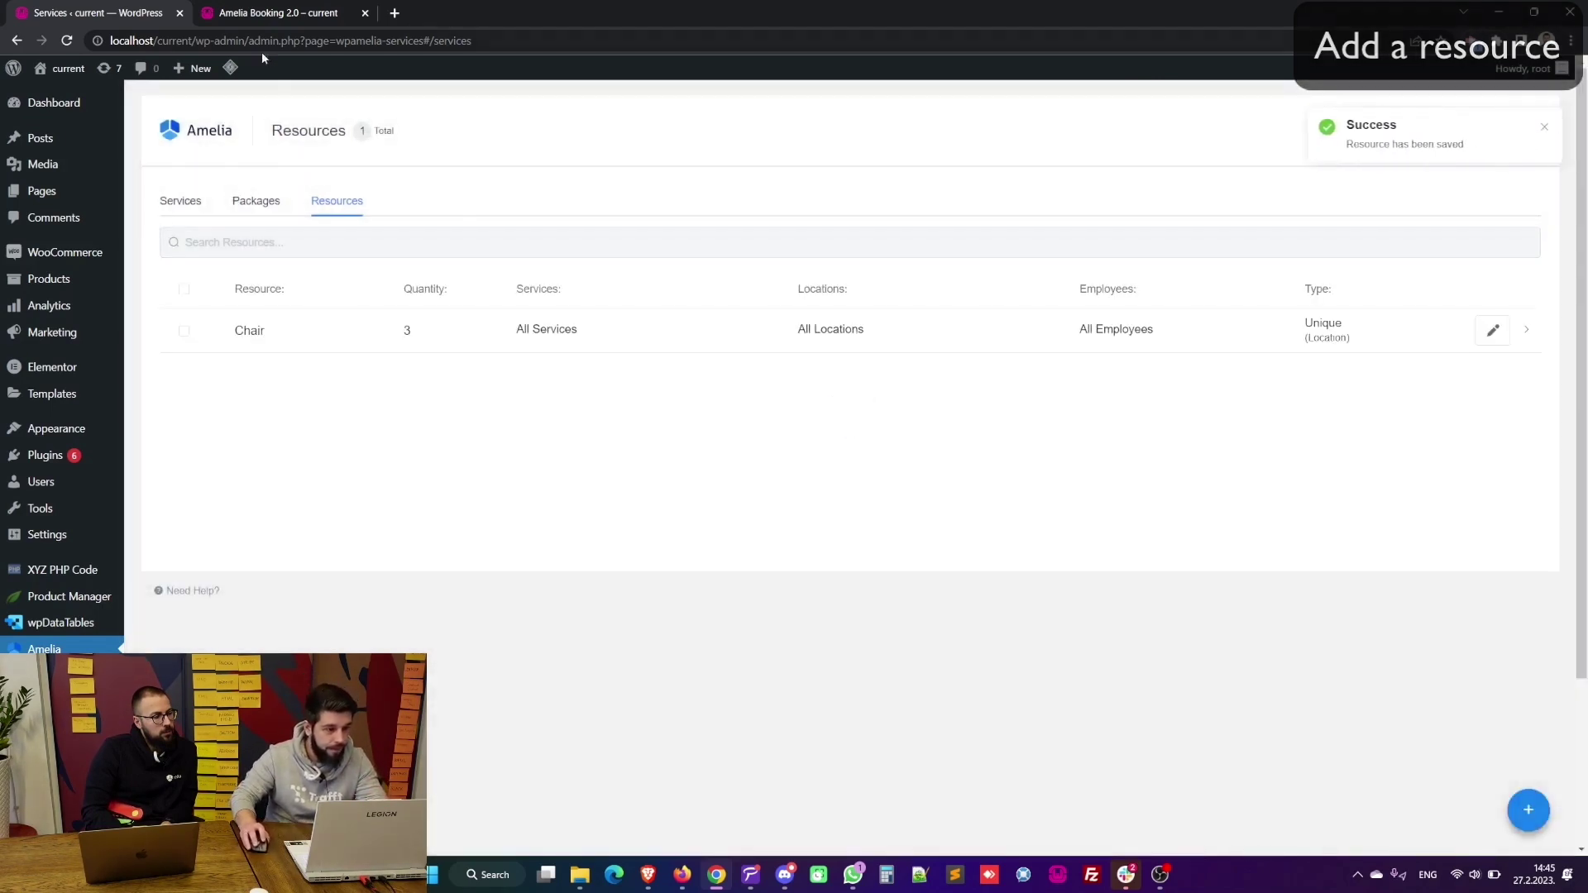
# - On the front-end form choose Barbershop > Beard Trim and skip extras
pyautogui.click(264, 10)
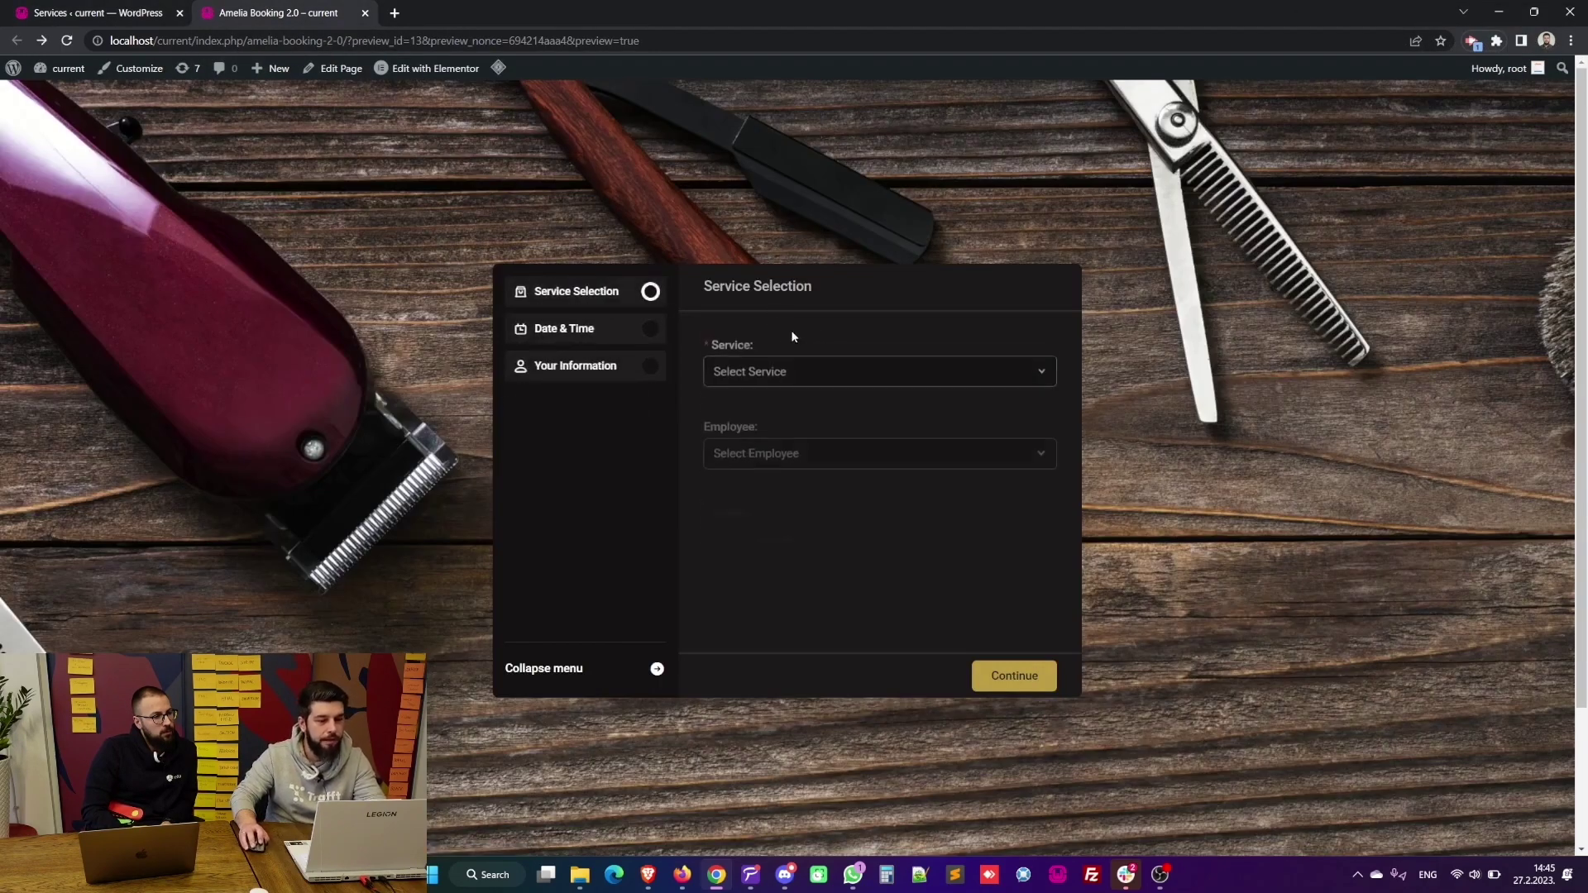
pyautogui.click(786, 376)
pyautogui.click(758, 437)
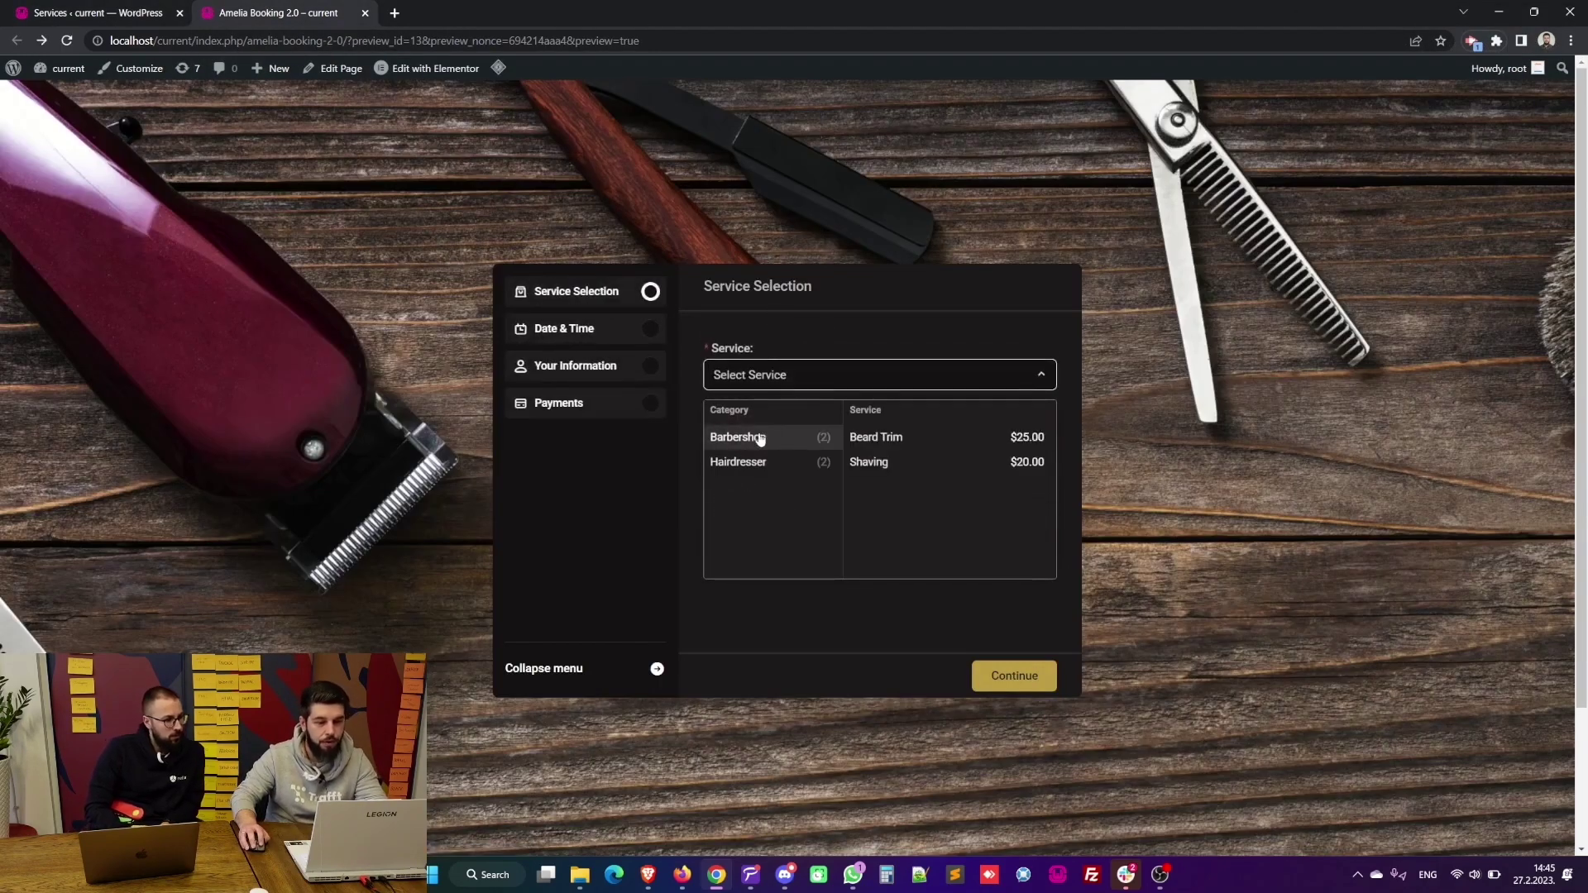
pyautogui.click(886, 439)
pyautogui.click(1009, 676)
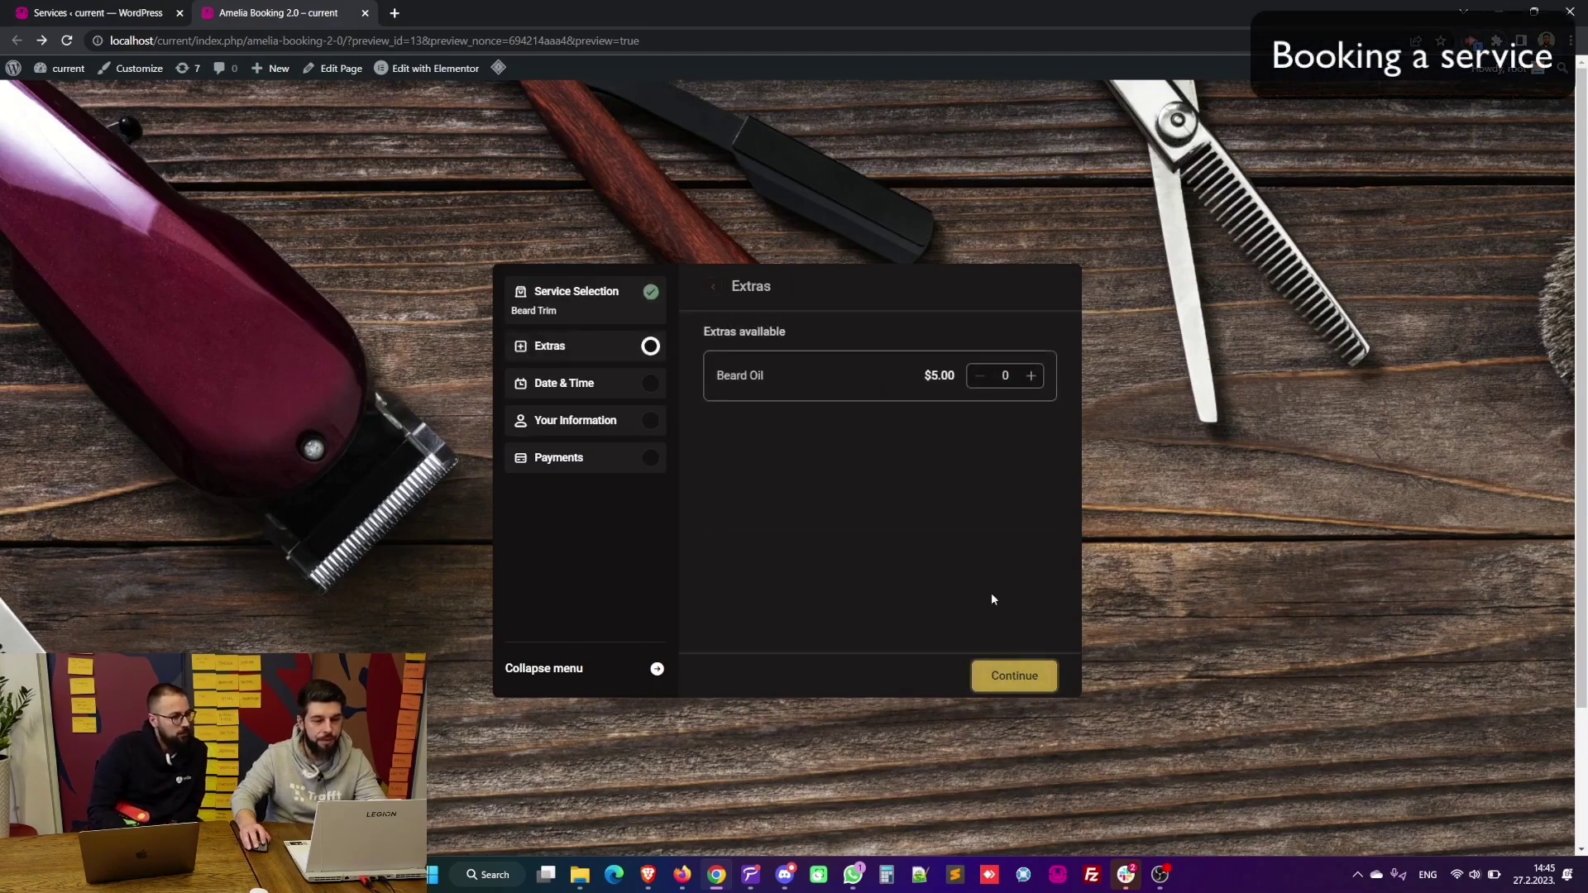
pyautogui.click(1014, 675)
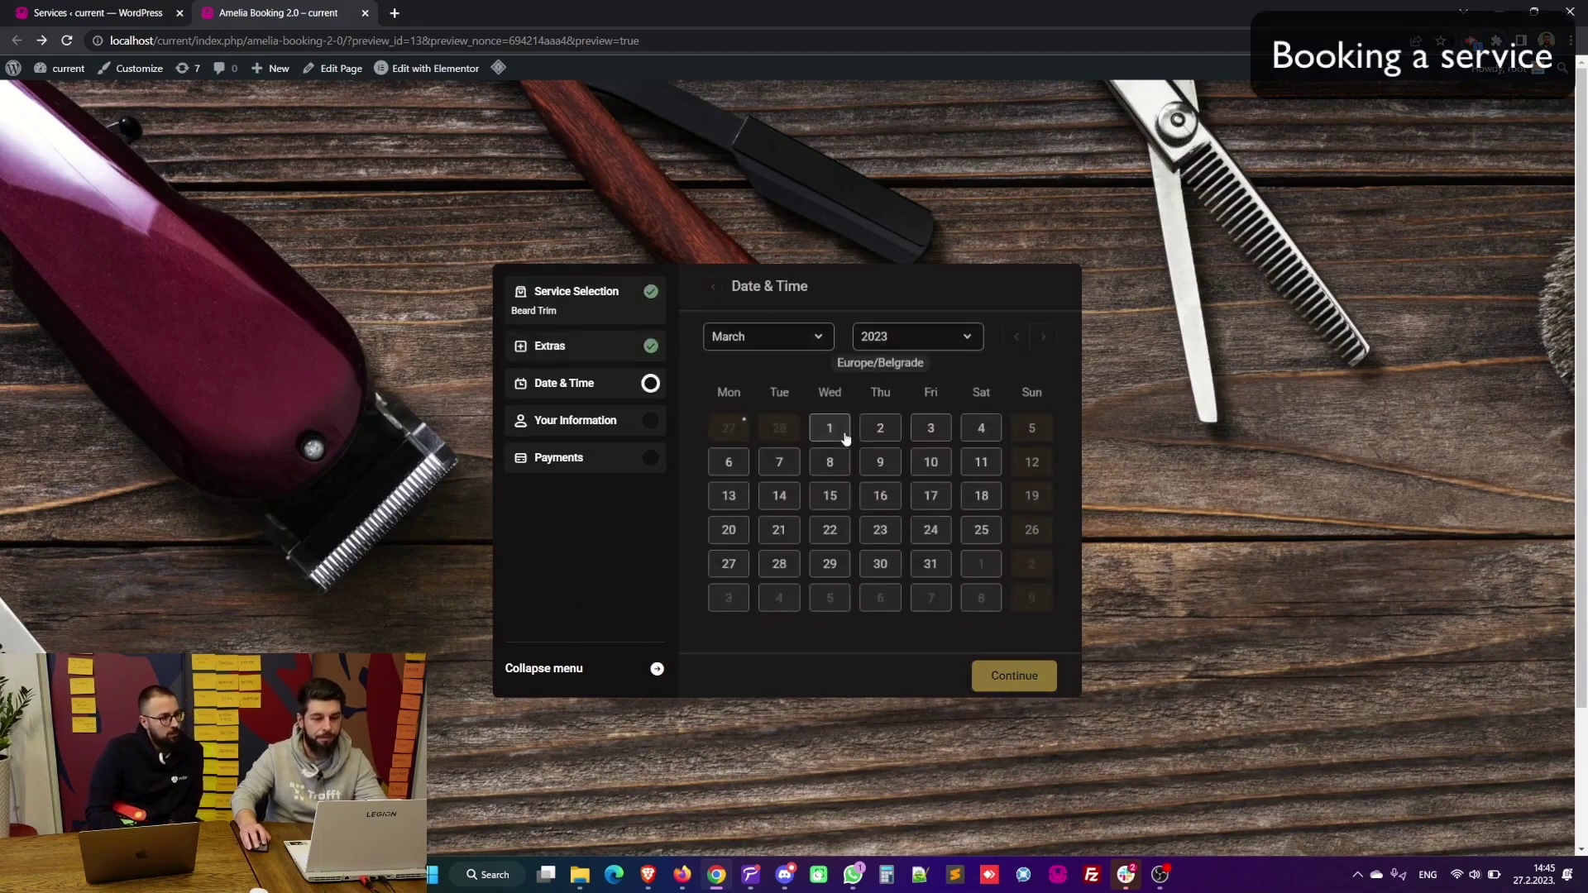
# - Pick March 1 at 09:00 and submit the customer's name and email
pyautogui.click(845, 439)
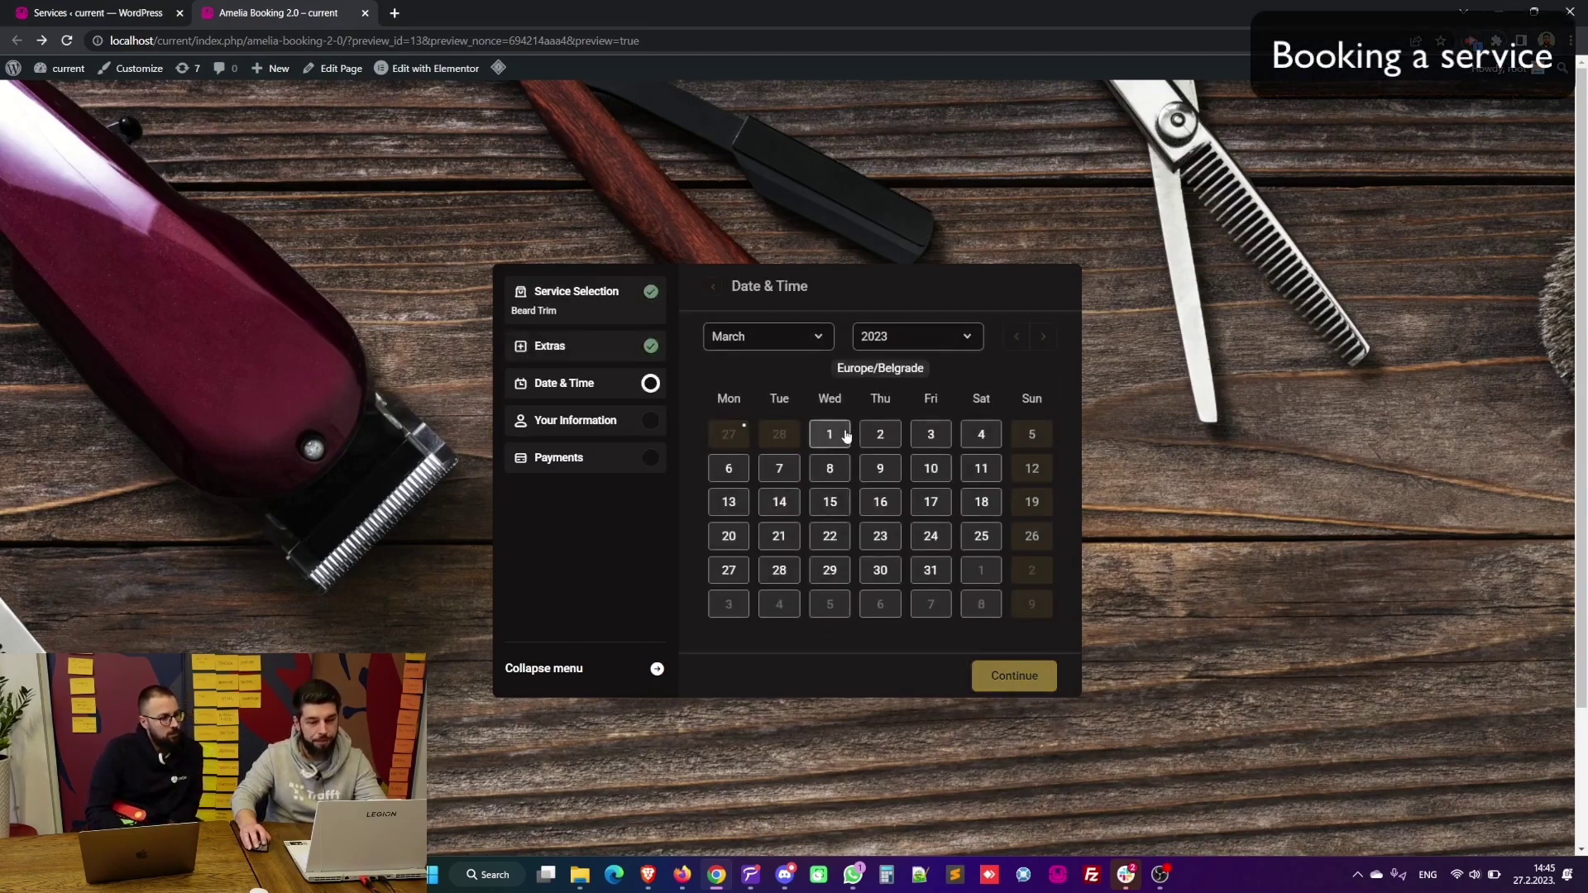
pyautogui.click(1015, 675)
pyautogui.click(782, 361)
pyautogui.hotkey('ctrl', 'a')
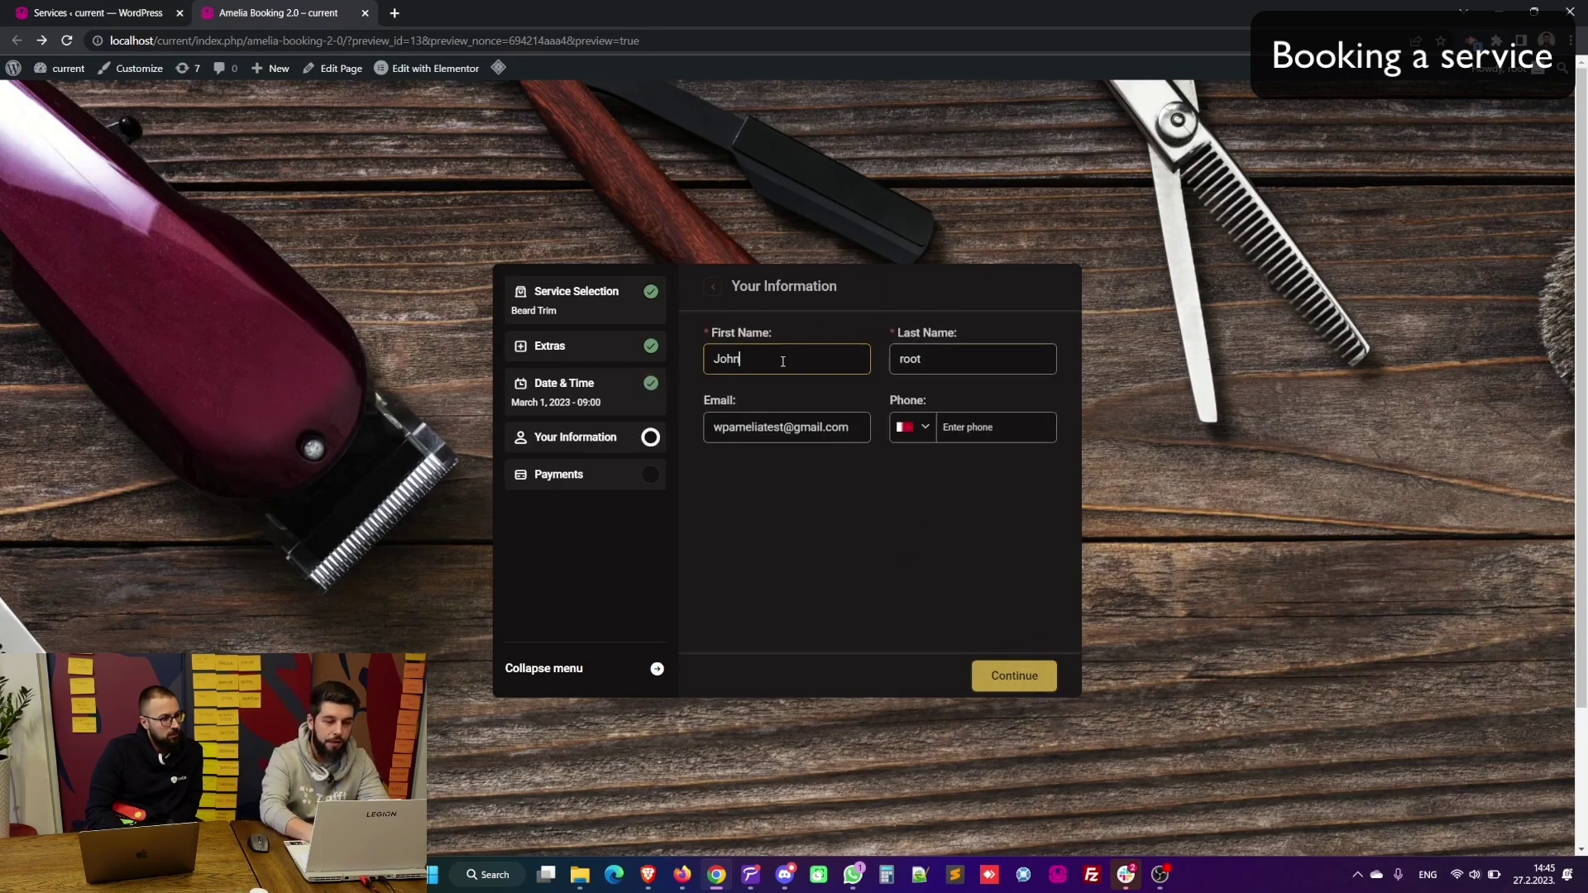
pyautogui.write('e')
pyautogui.press('Tab')
pyautogui.write('john@')
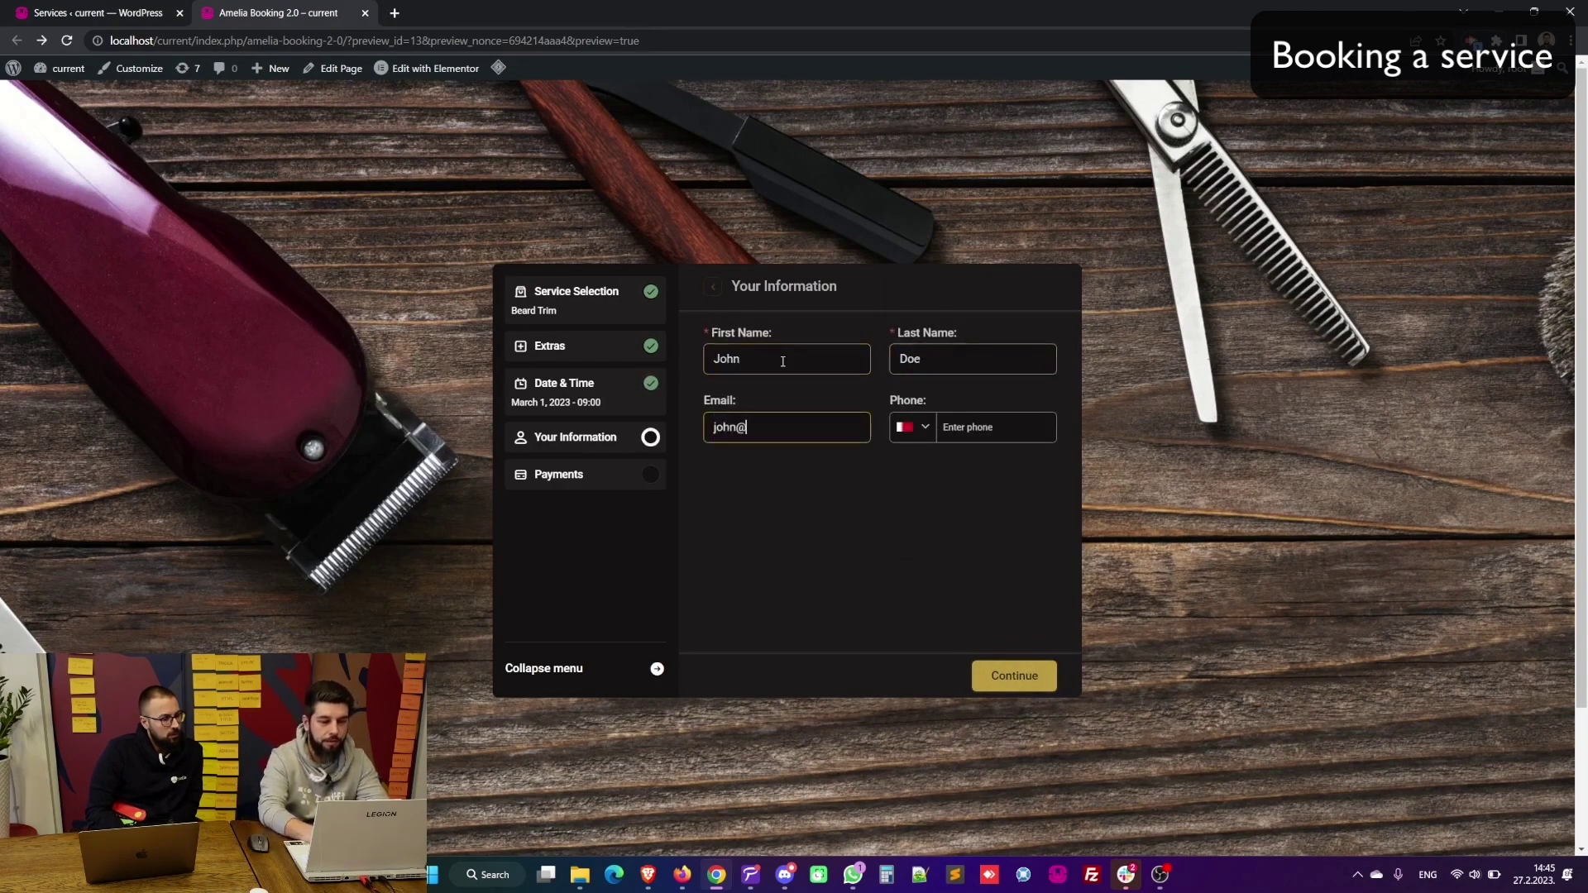
pyautogui.write('test.test')
pyautogui.click(1009, 675)
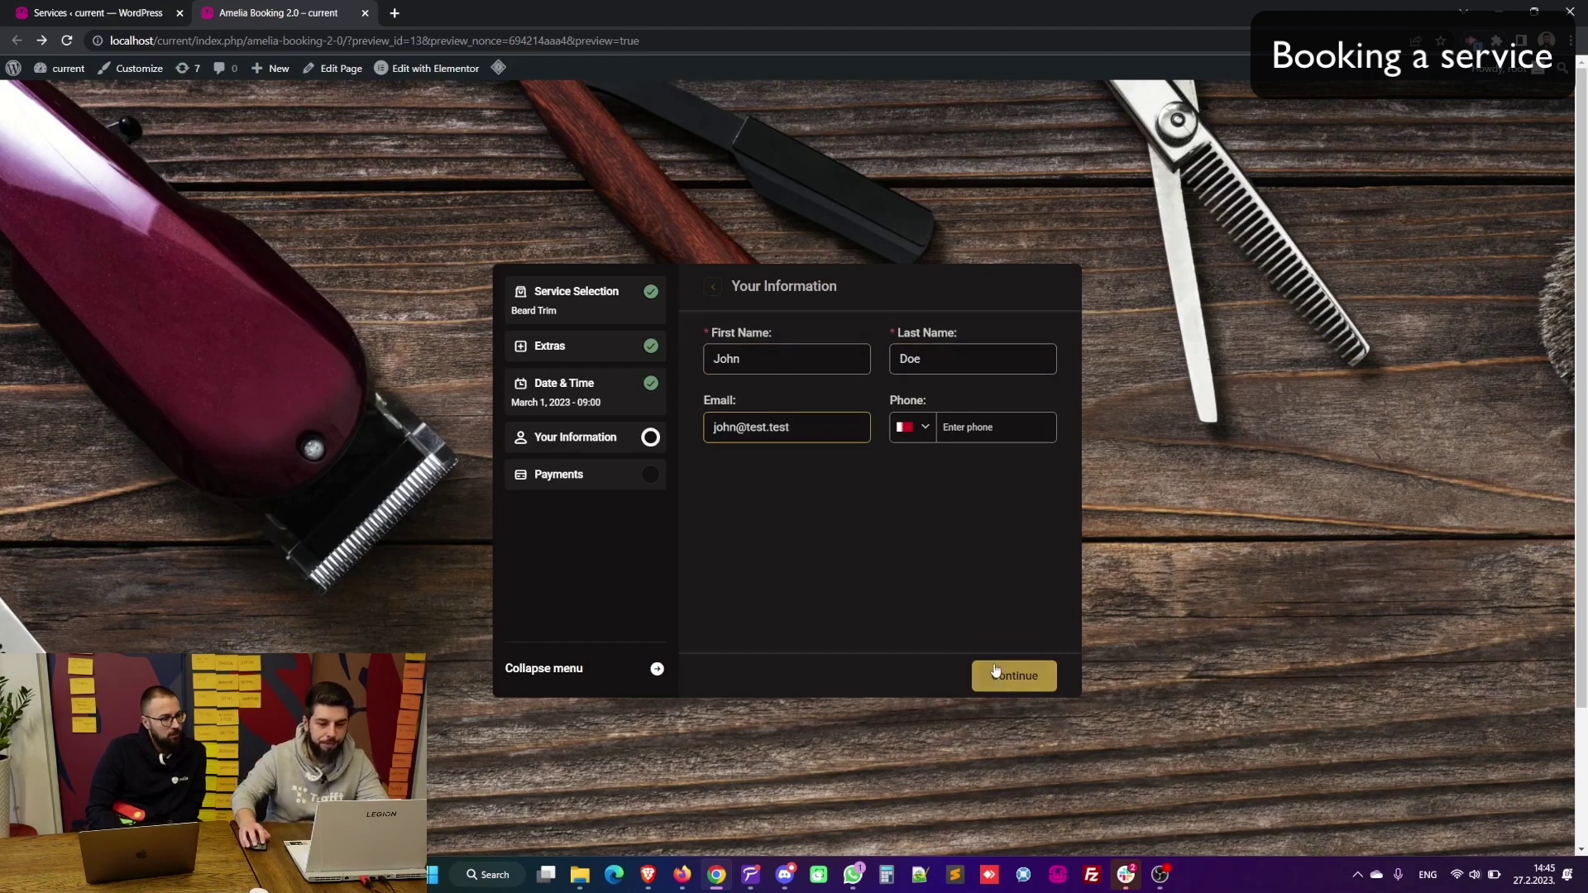
# - Confirm the Beard Trim booking with on-site payment and finish to reset the form
pyautogui.click(994, 675)
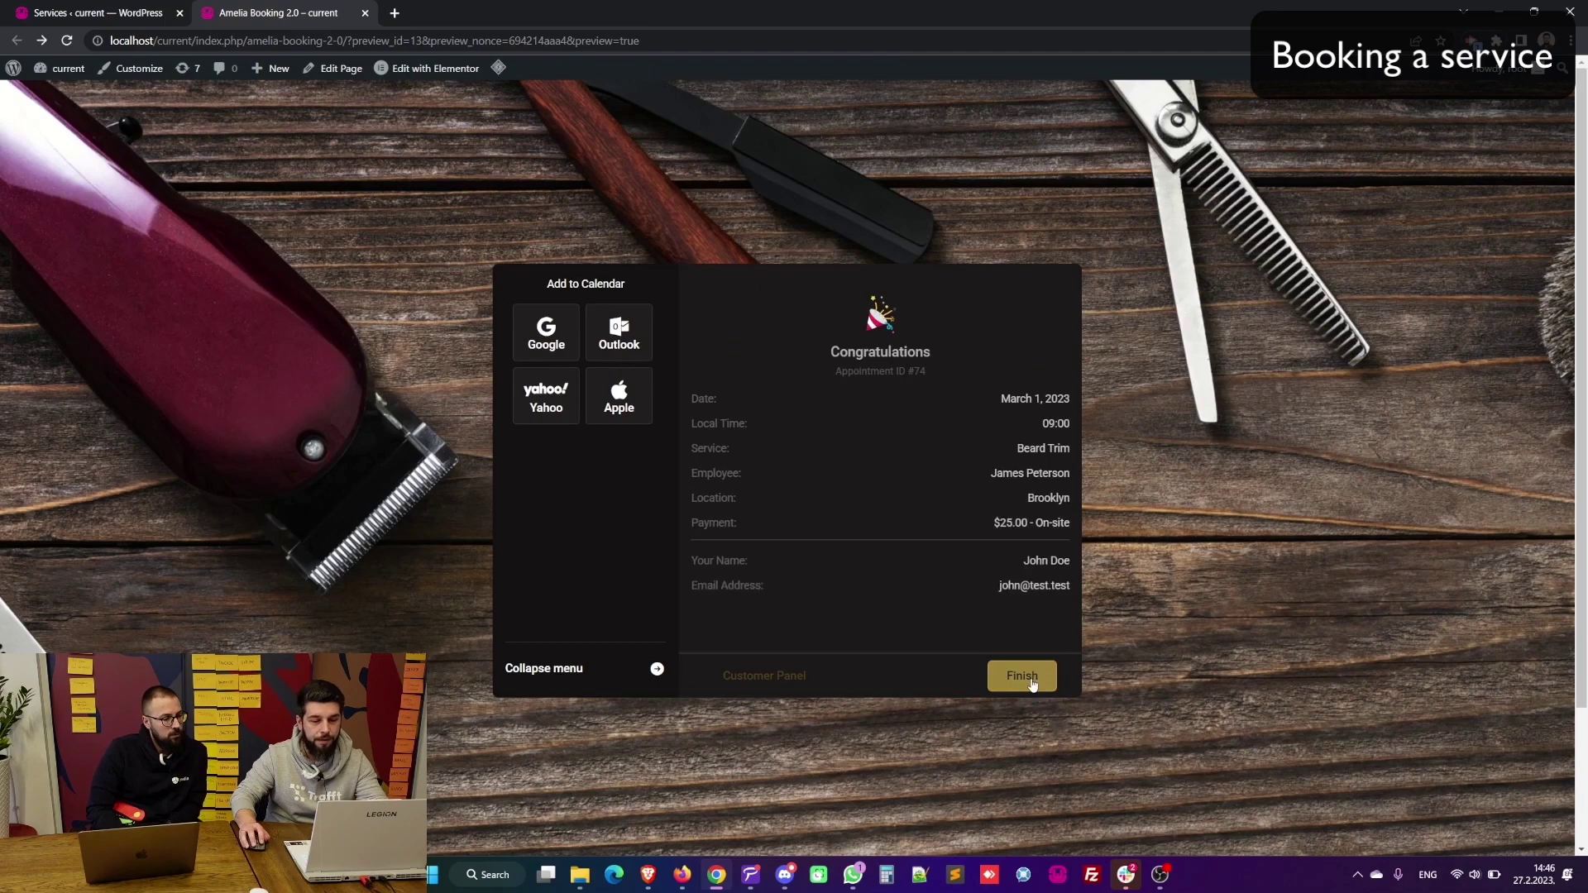
pyautogui.tripleClick(1048, 473)
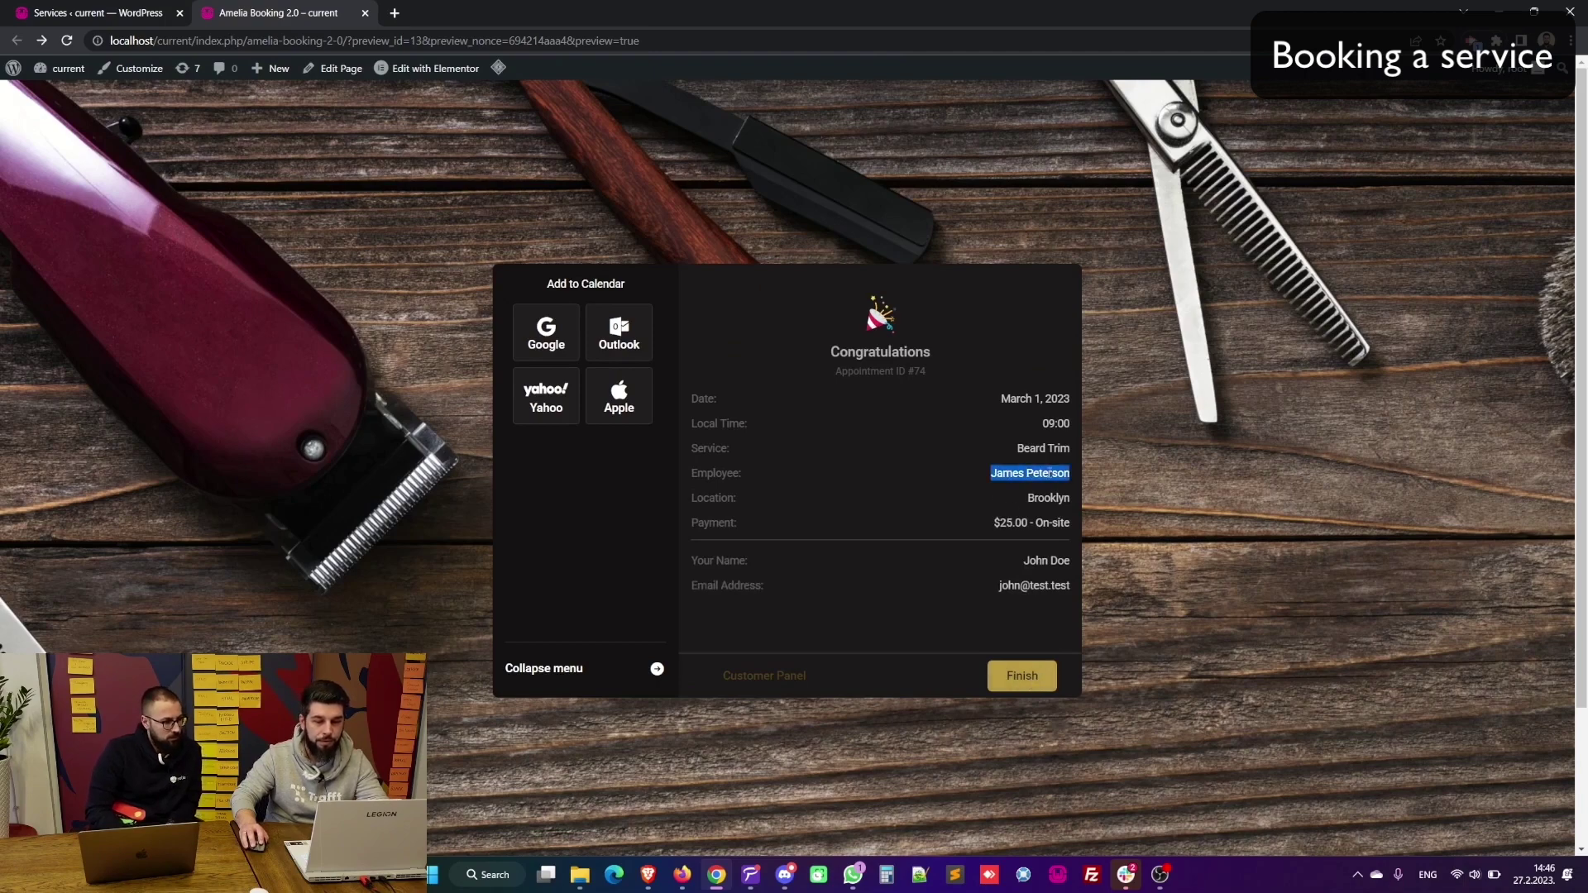
pyautogui.click(1012, 684)
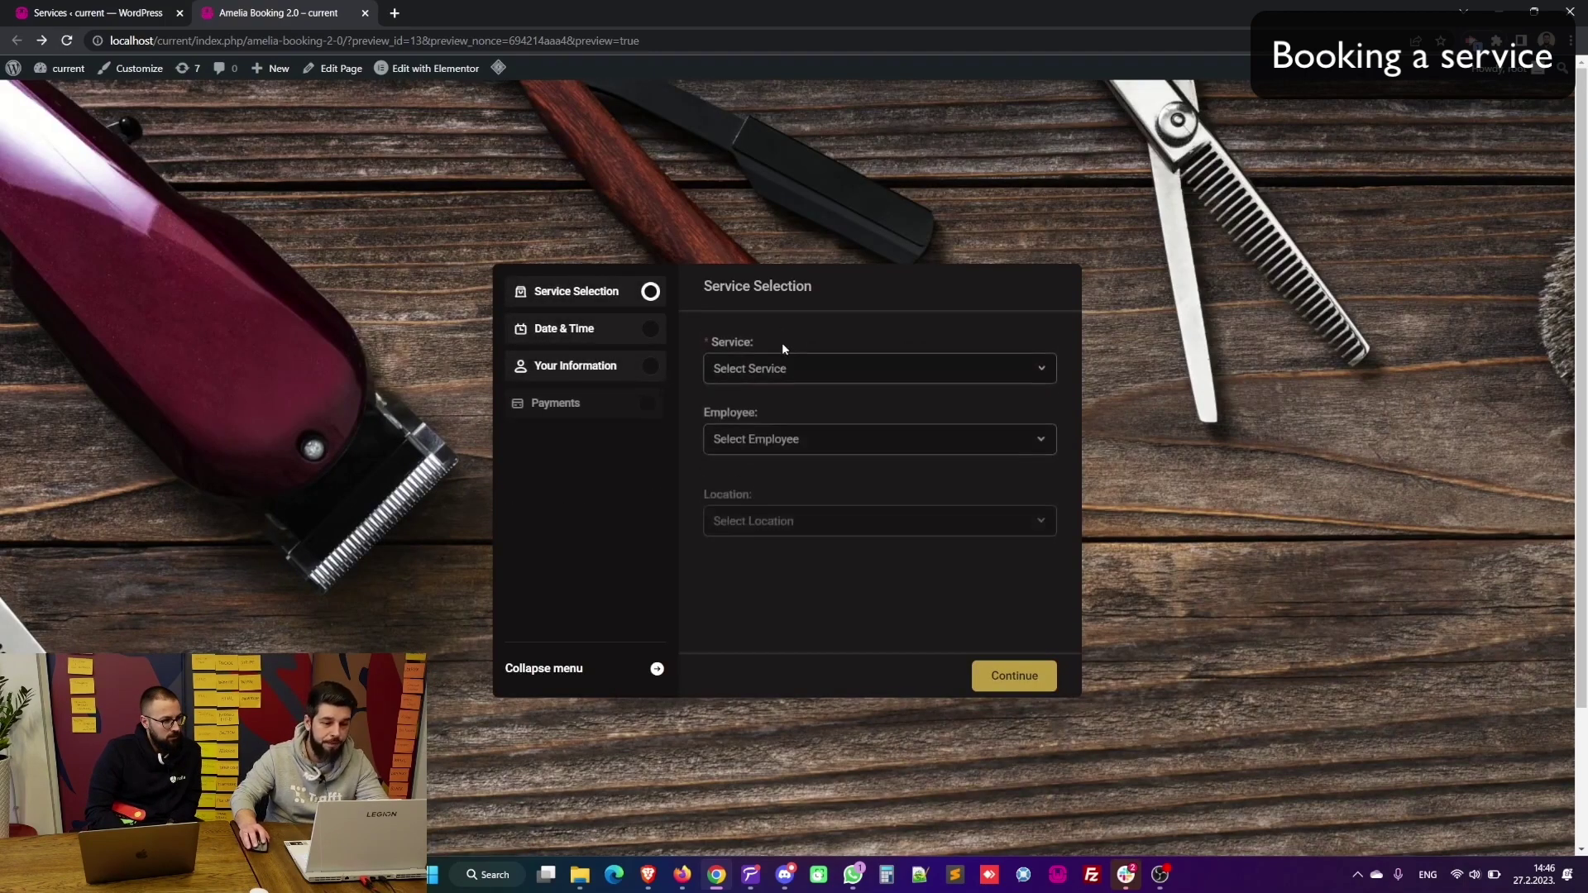
# - Choose Barbershop > Shaving for March 1 at 09:00 and proceed to customer details
pyautogui.click(778, 375)
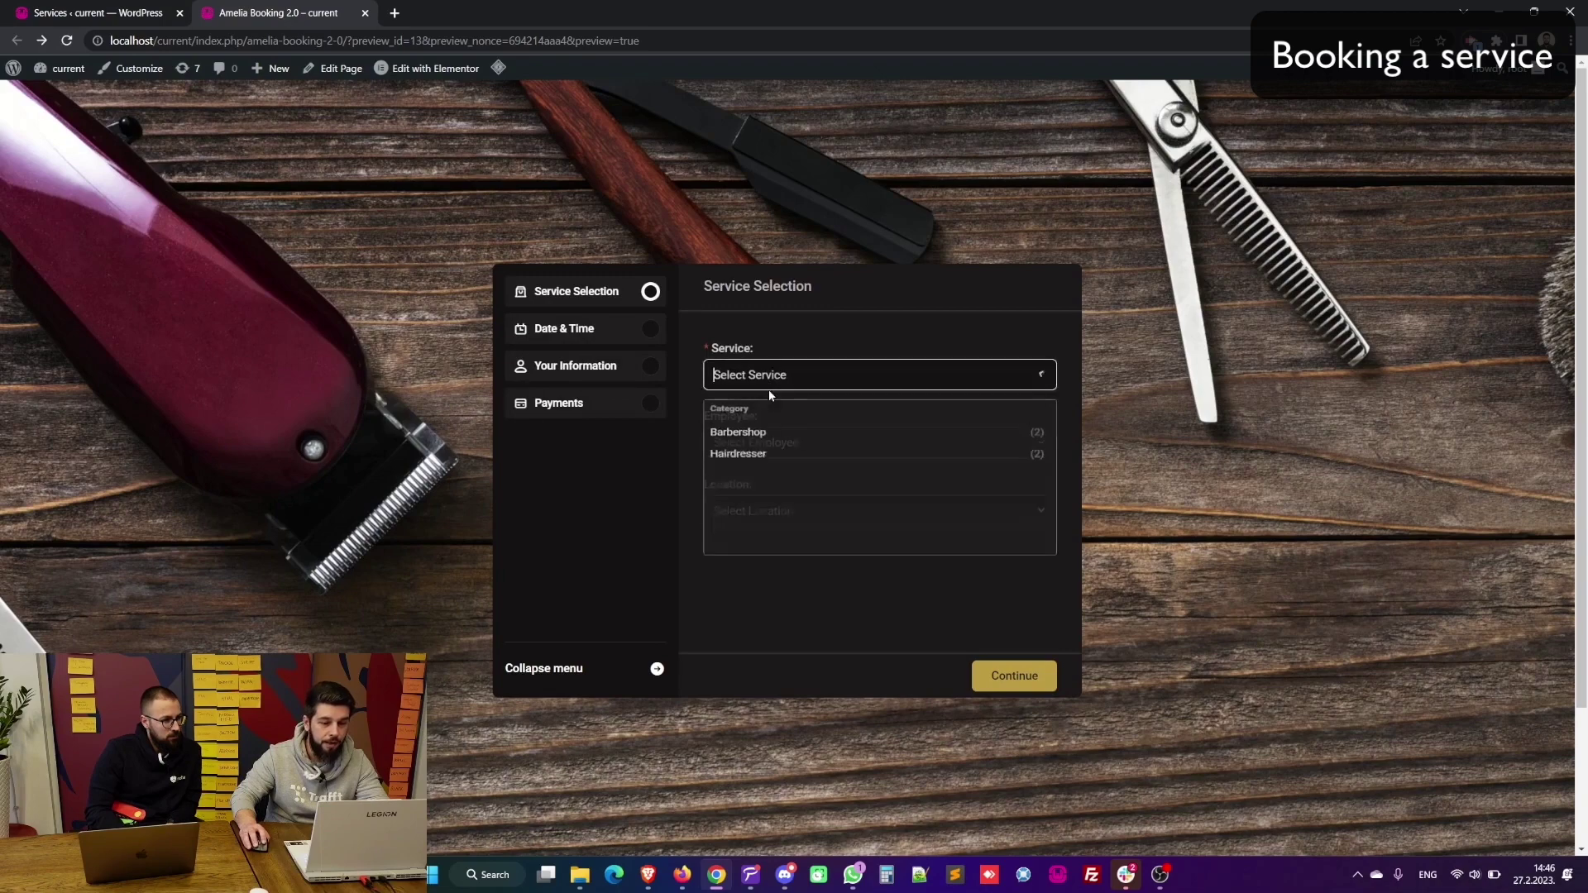
pyautogui.click(745, 438)
pyautogui.click(883, 463)
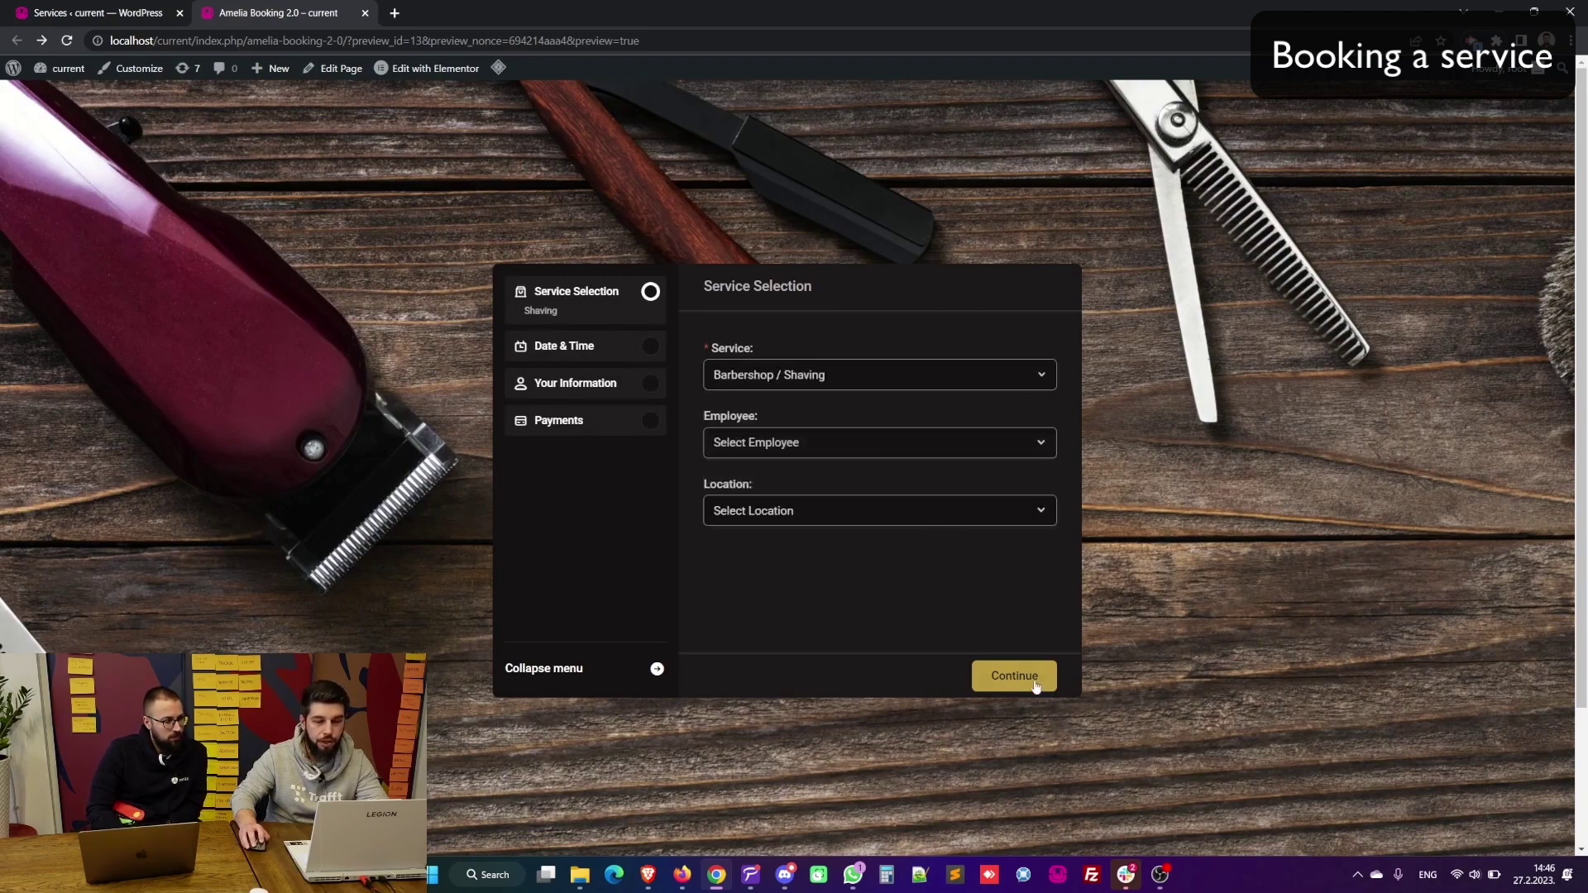
pyautogui.click(1014, 678)
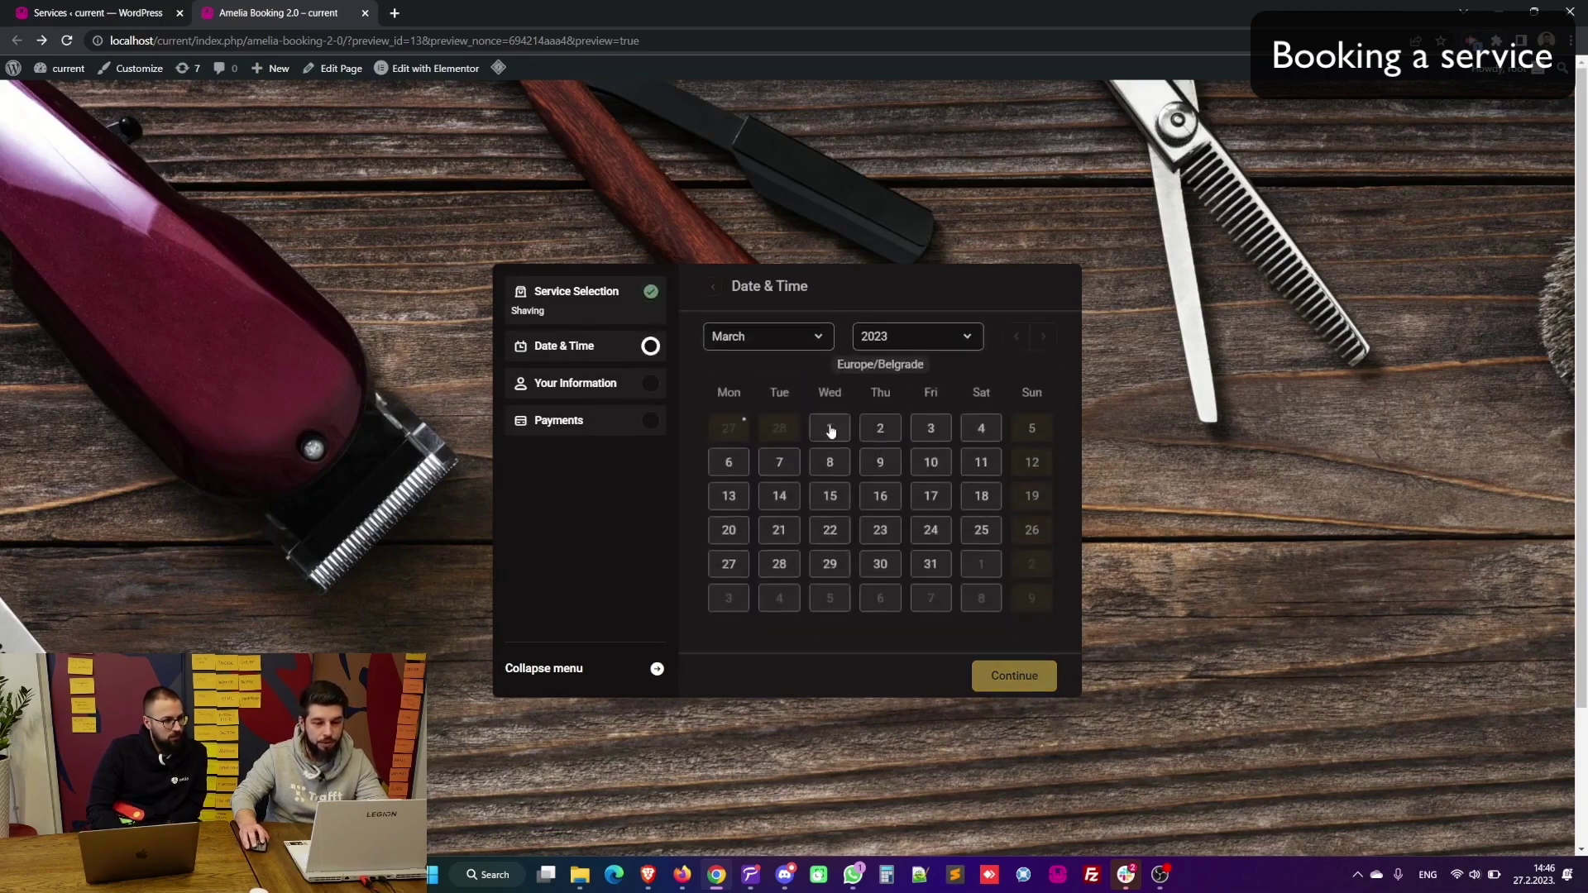
pyautogui.click(830, 430)
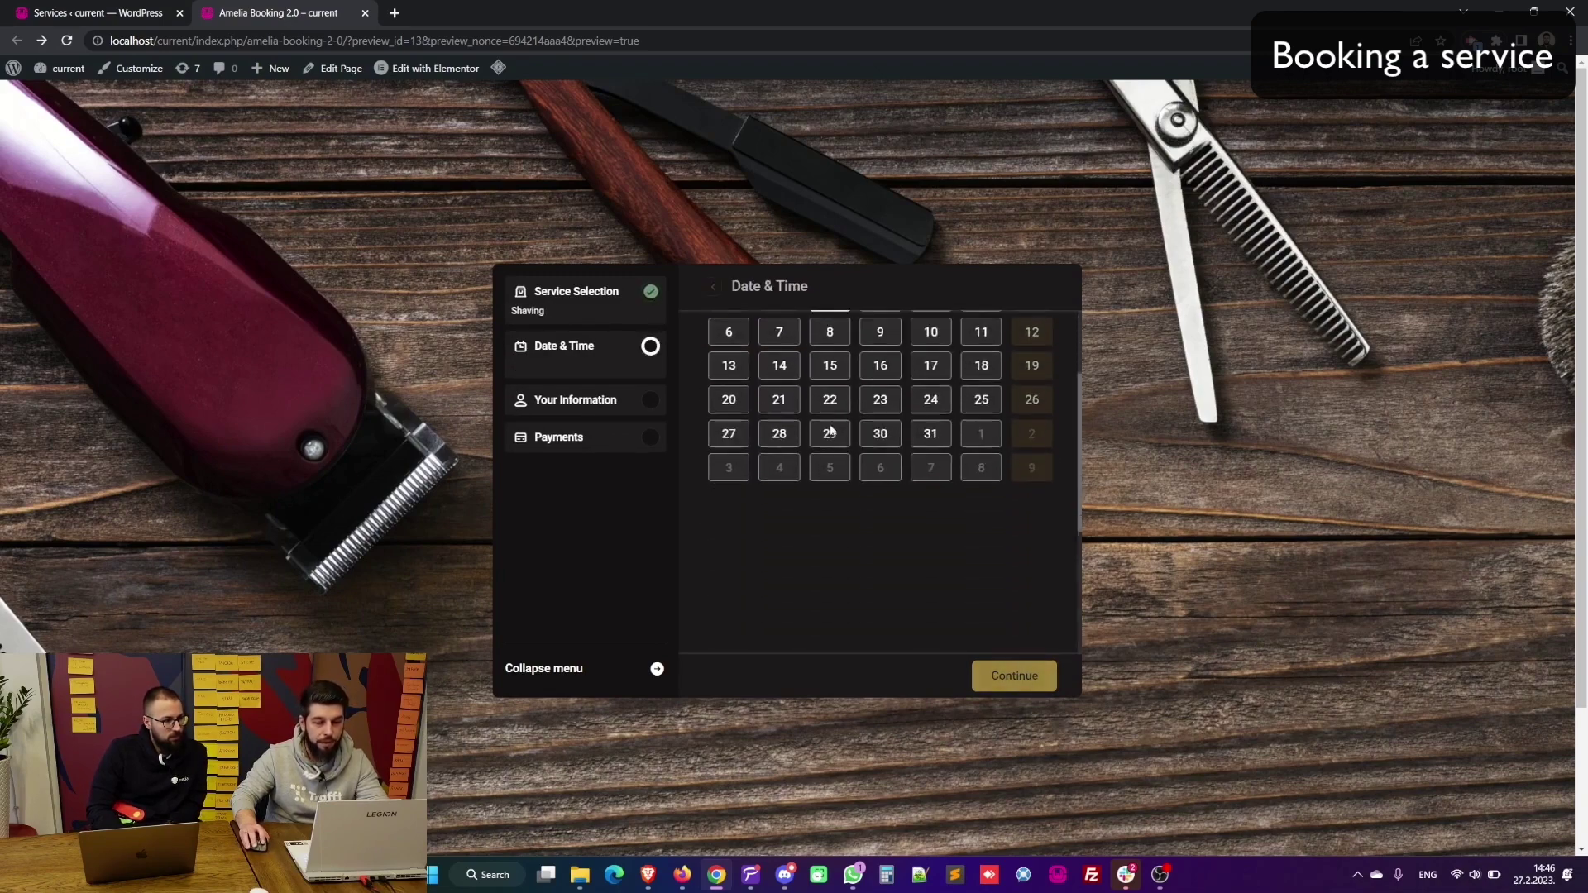
pyautogui.click(1010, 675)
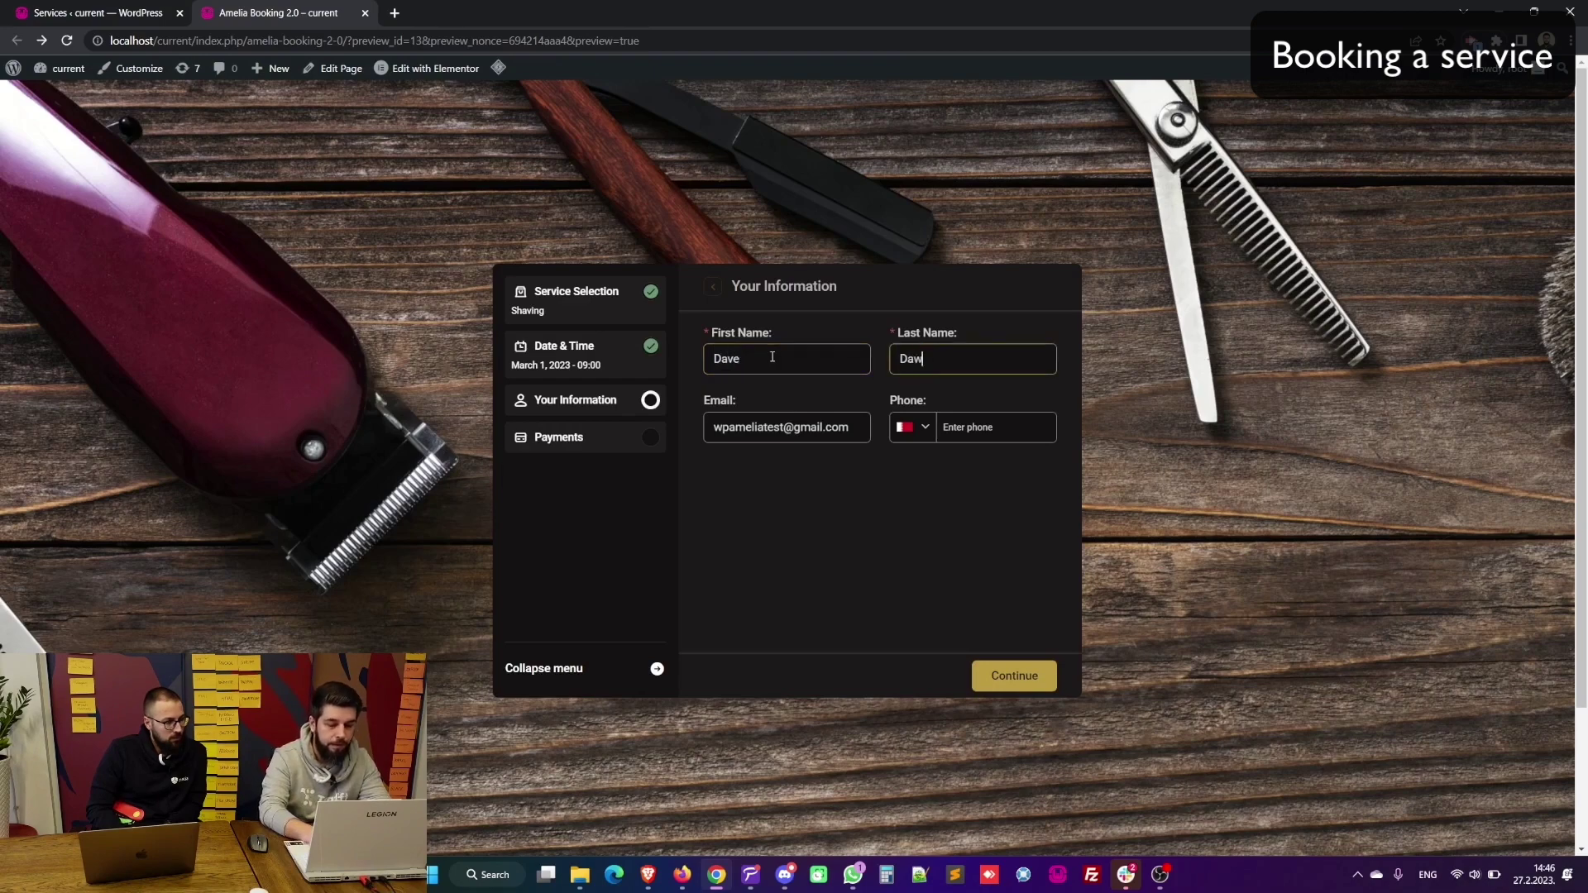
pyautogui.write('n')
pyautogui.press('Tab')
pyautogui.write('D')
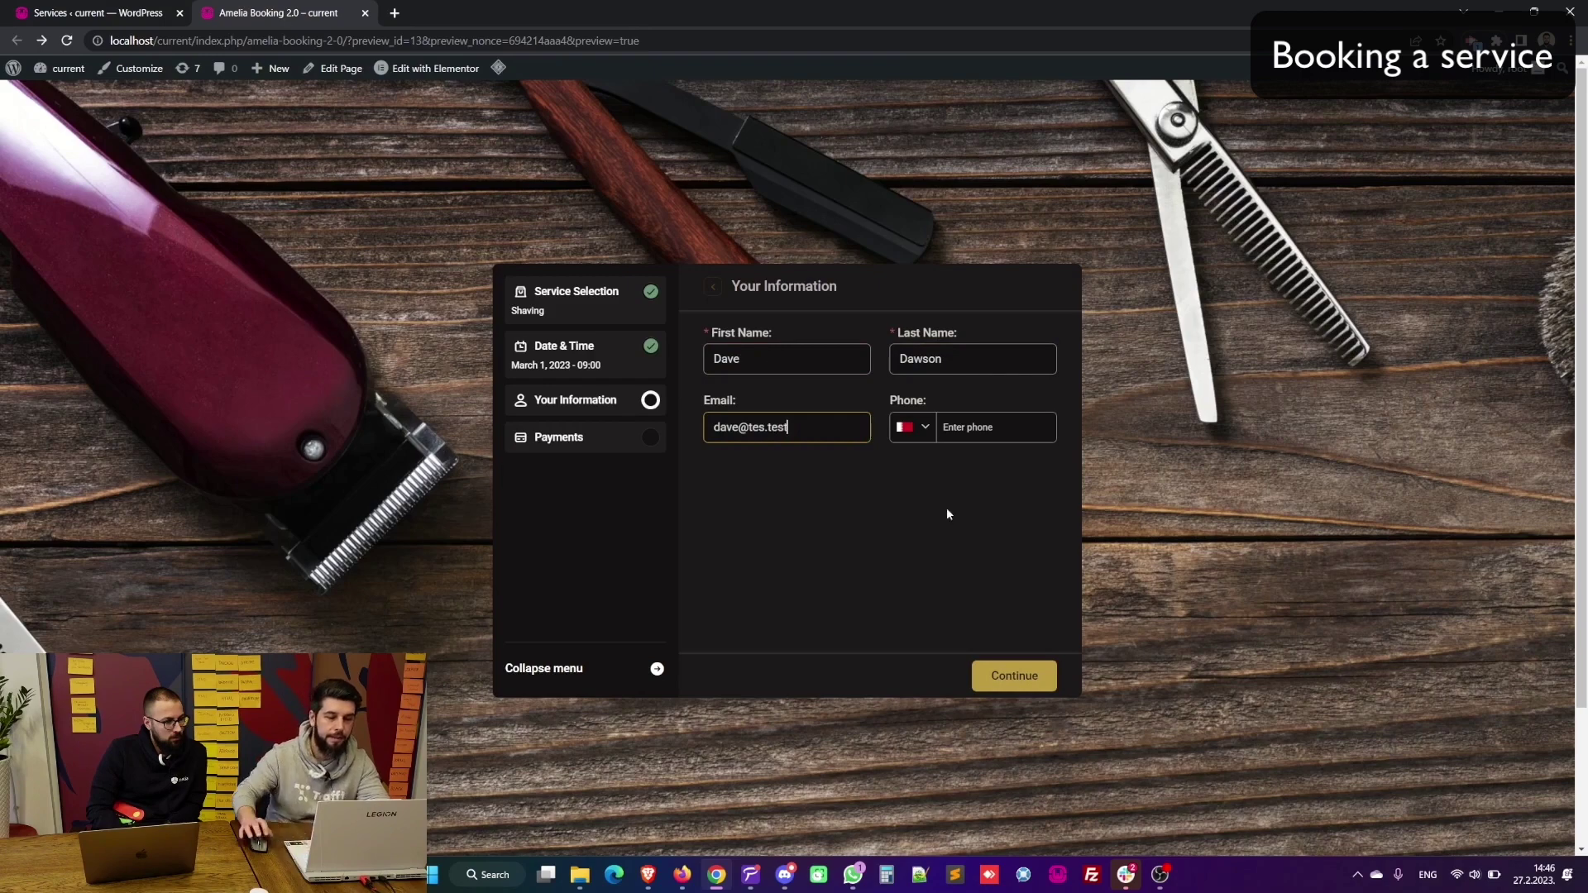
pyautogui.click(1011, 673)
pyautogui.click(1008, 671)
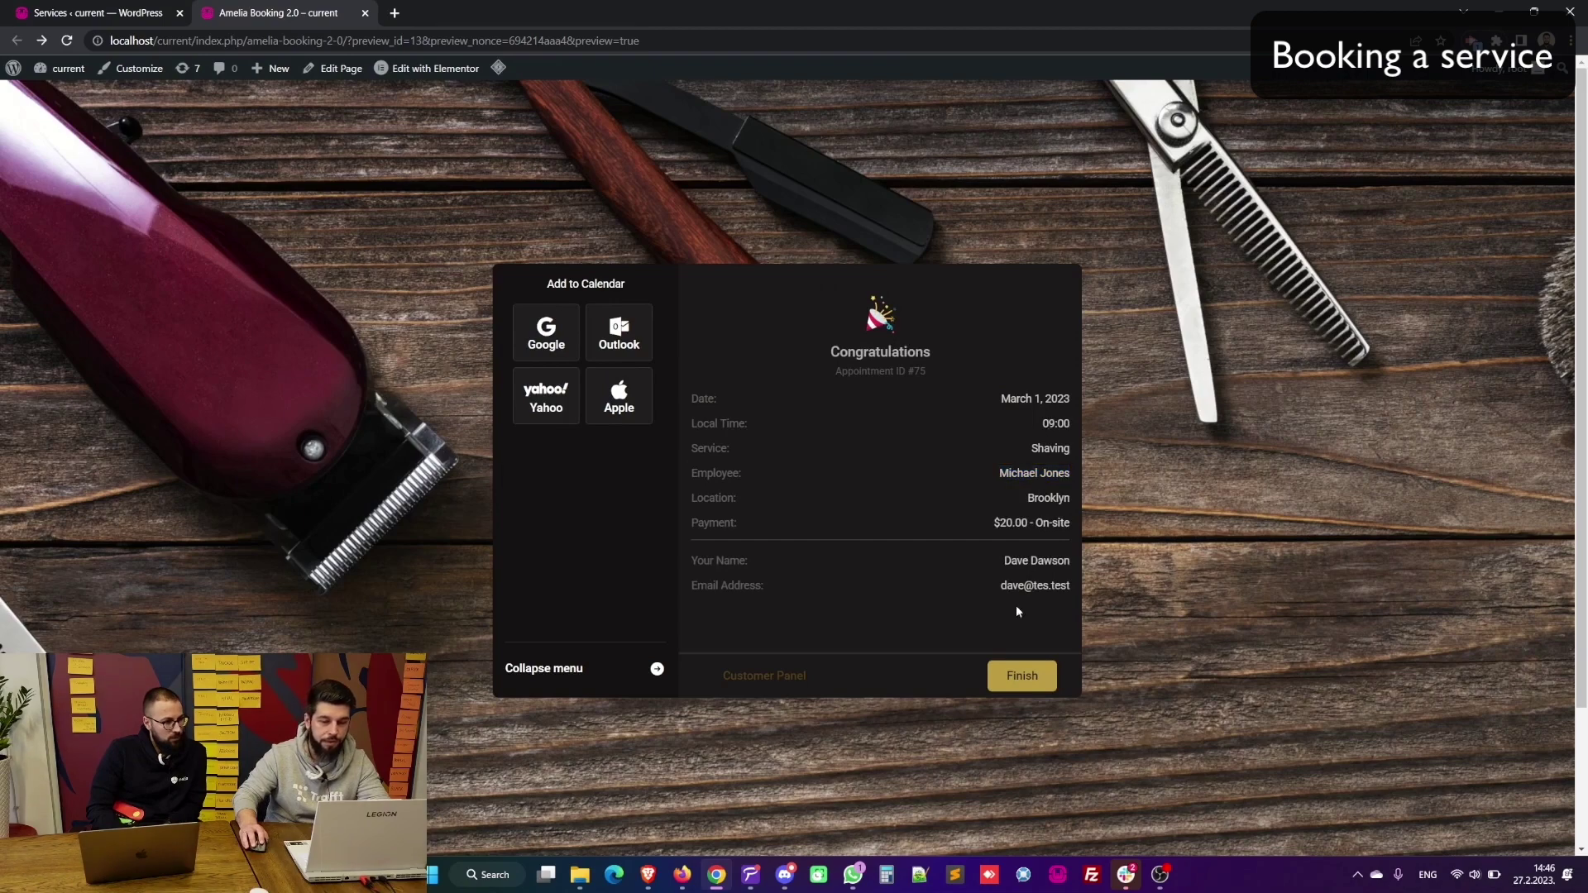
pyautogui.click(1022, 677)
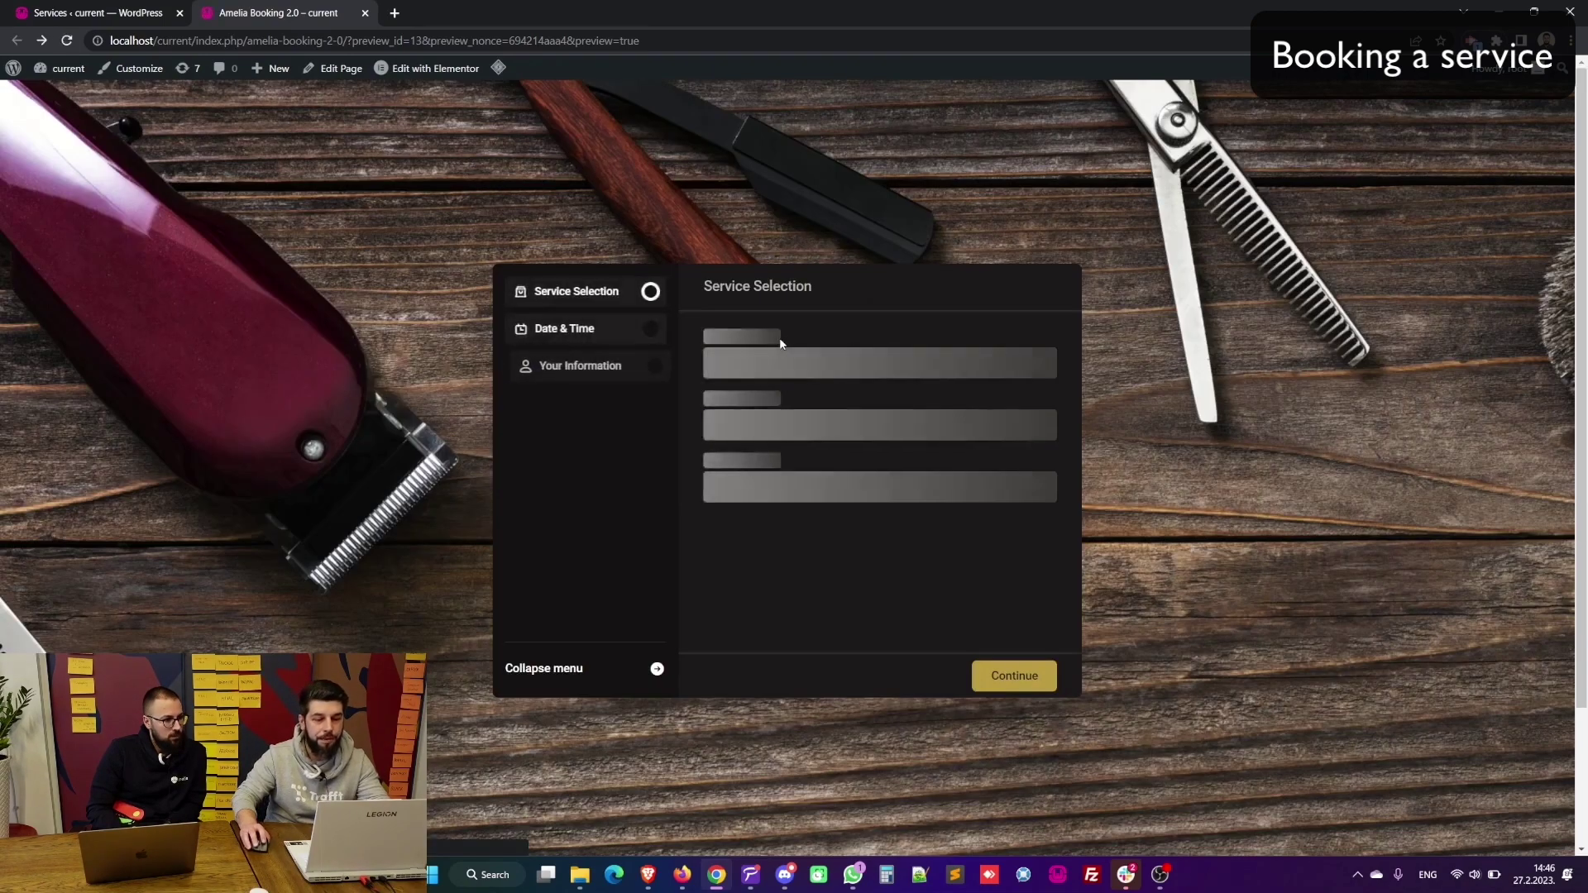
# - Choose Beard Trim again, skip extras and pick March 1 at 09:00
pyautogui.click(780, 375)
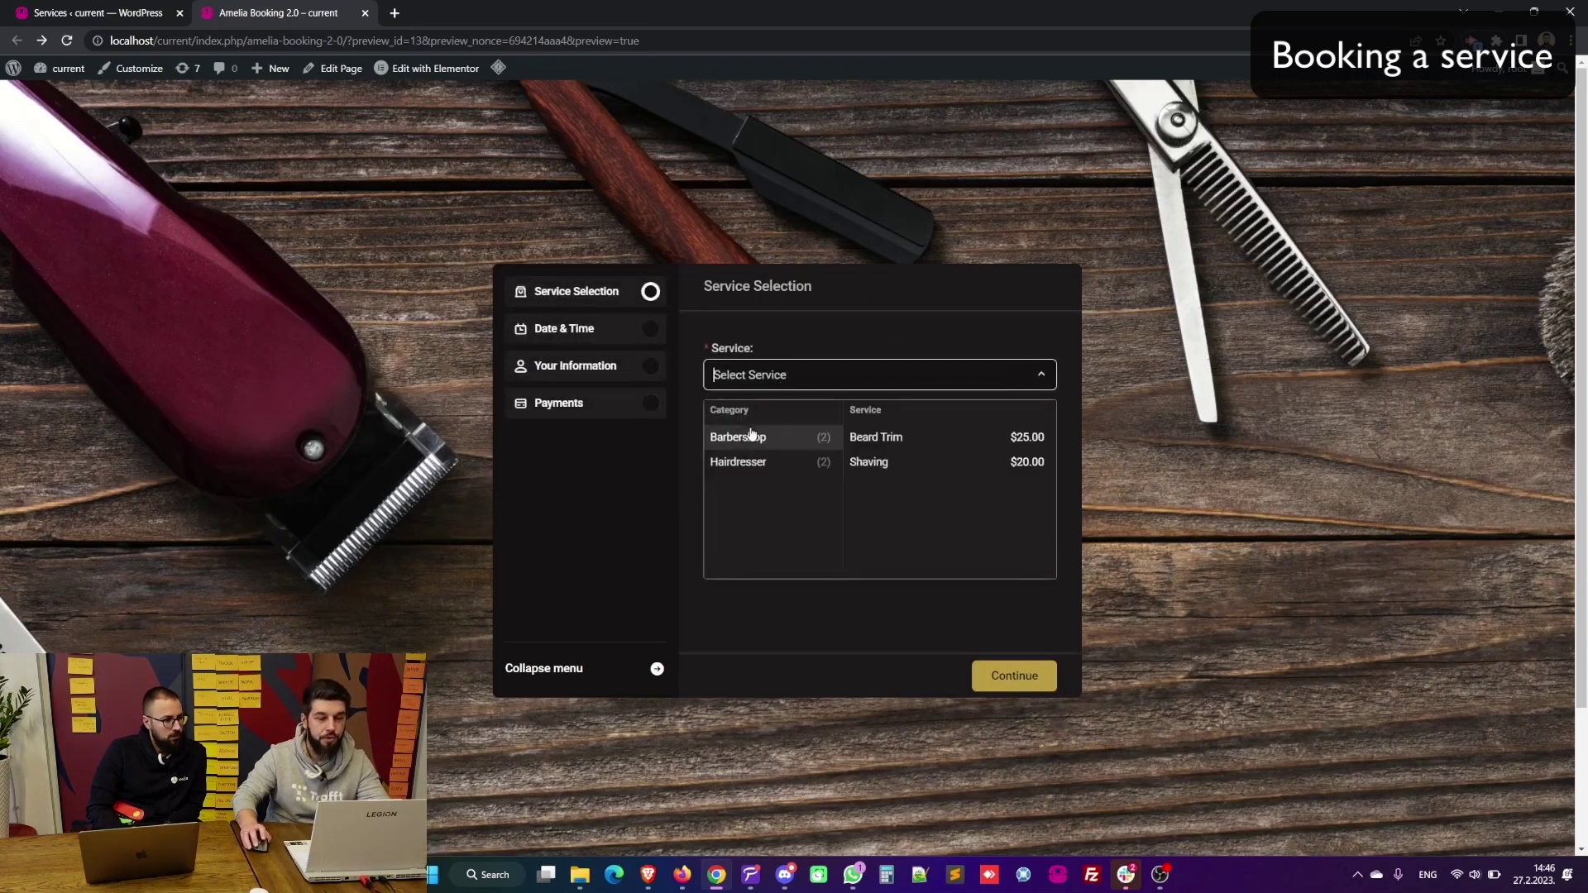
pyautogui.click(880, 440)
pyautogui.click(1015, 677)
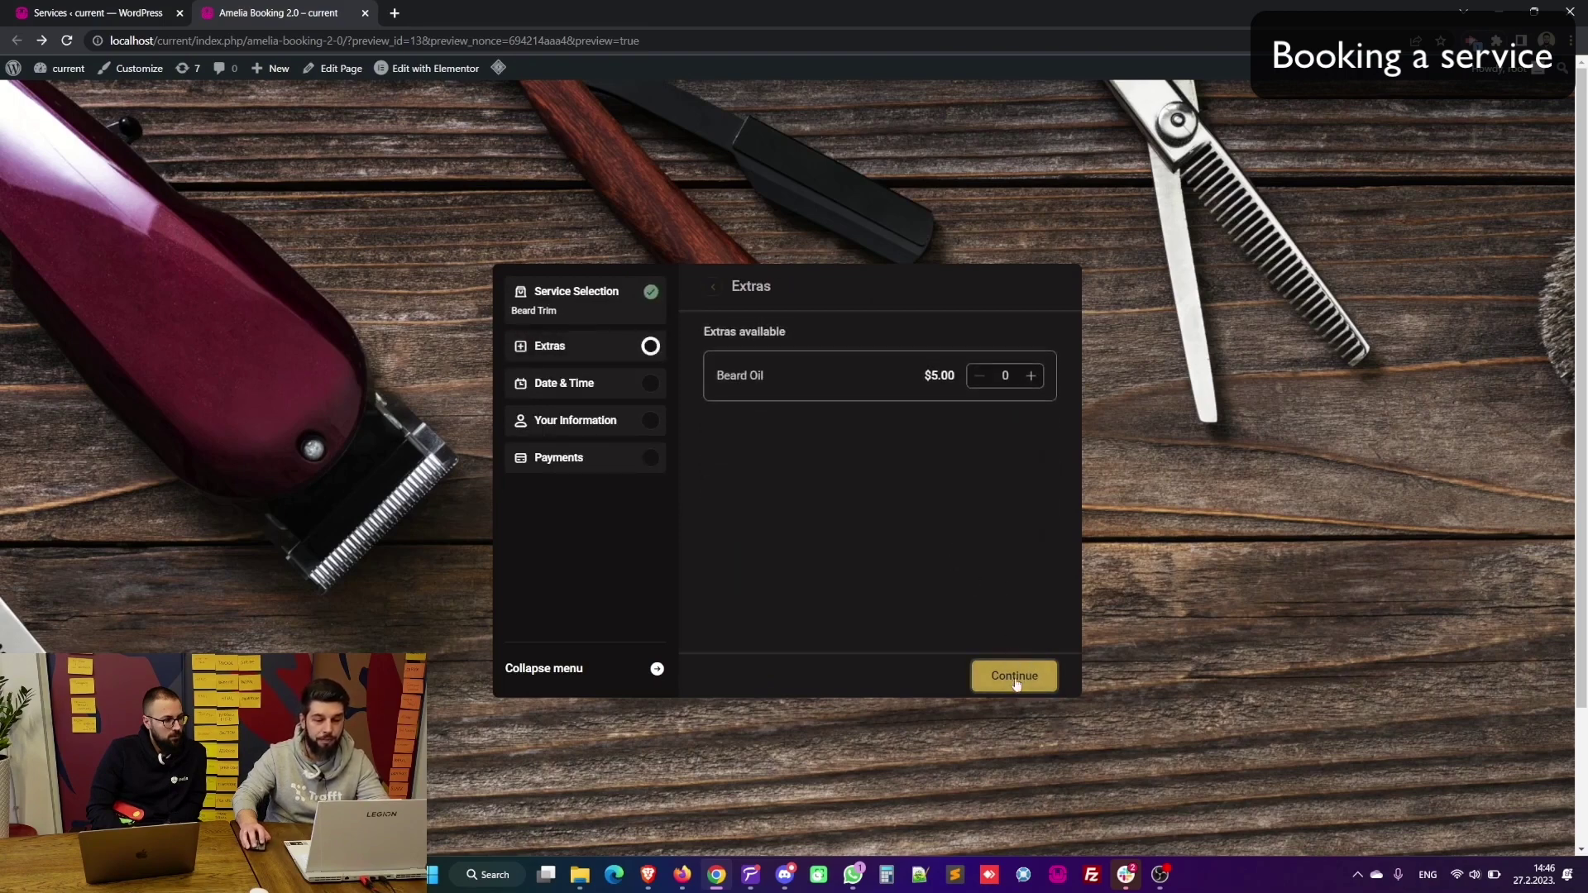
pyautogui.click(1015, 681)
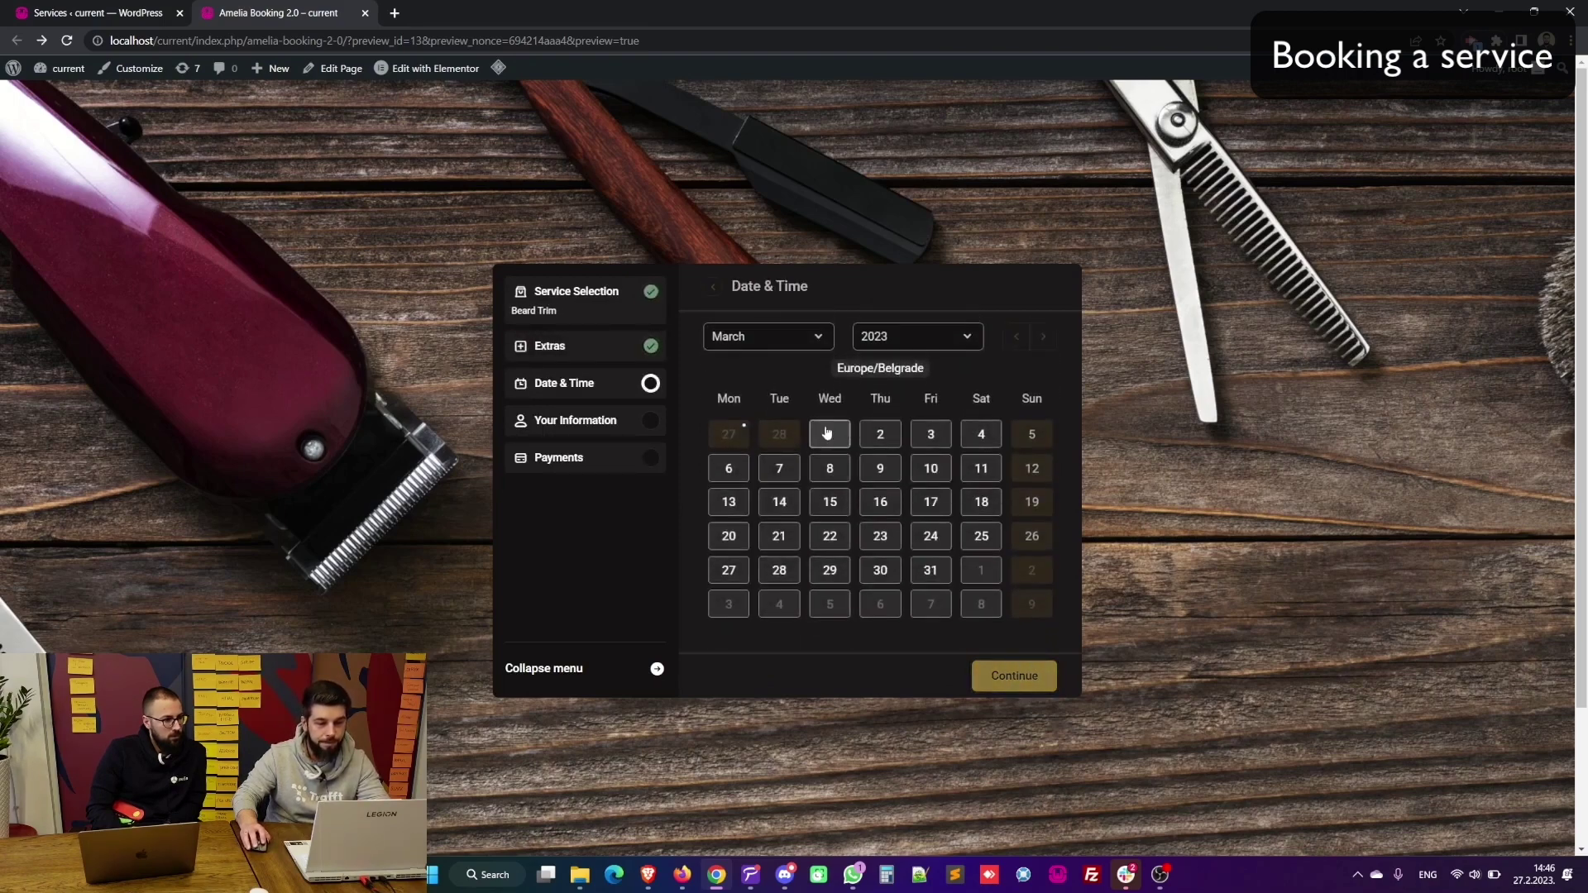
pyautogui.click(828, 432)
pyautogui.click(1023, 679)
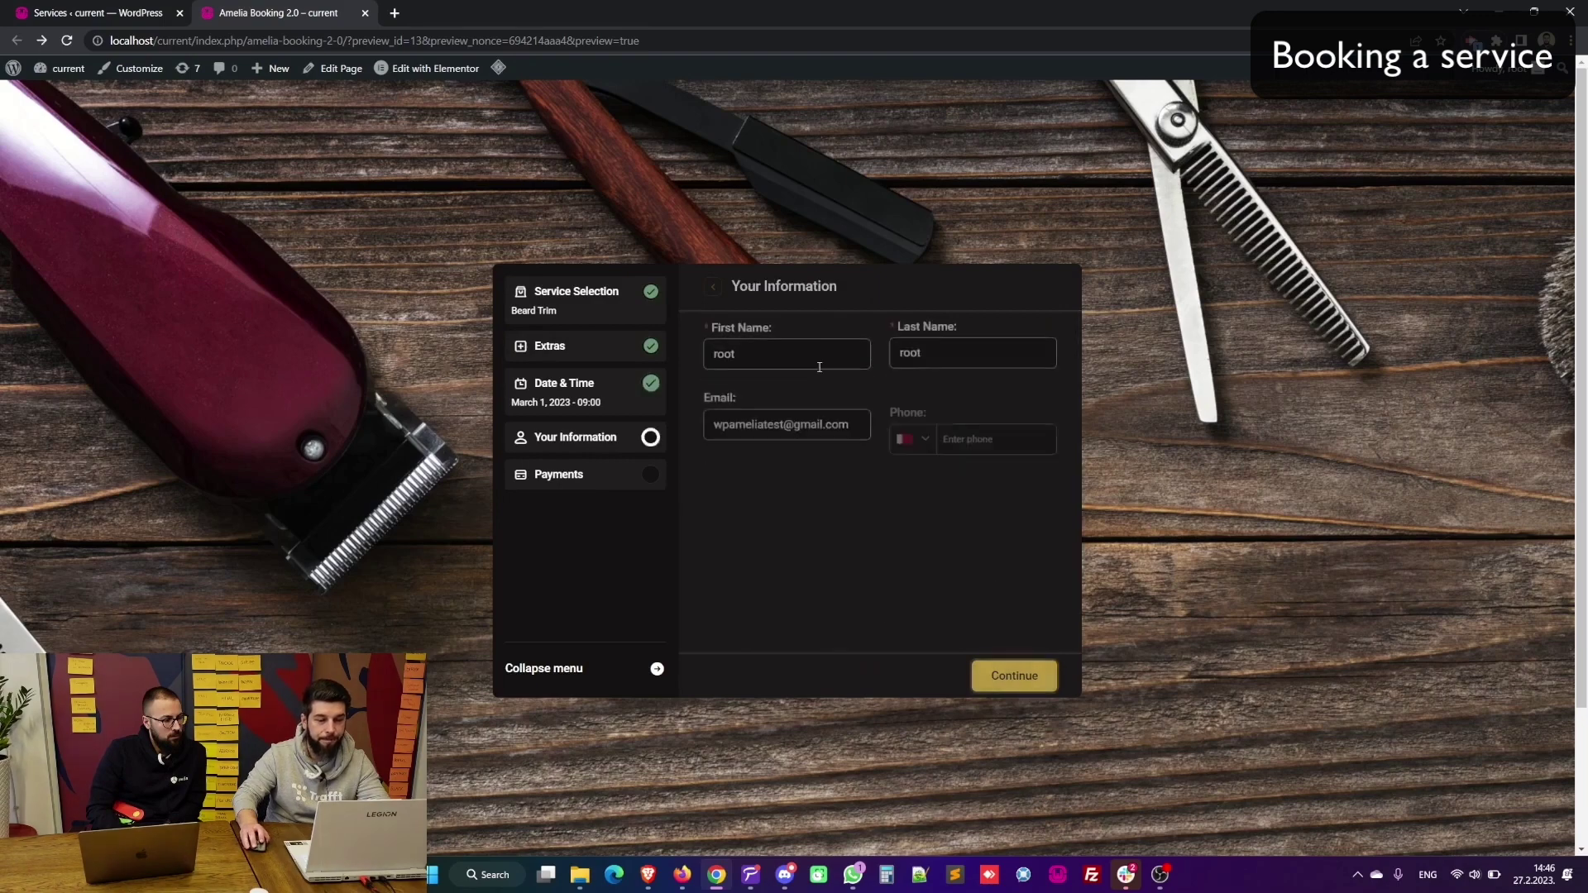
# - Enter John Hancock's name and email, confirm the booking and restart the form
pyautogui.click(810, 360)
pyautogui.write('John')
pyautogui.press('Tab')
pyautogui.write('Ha')
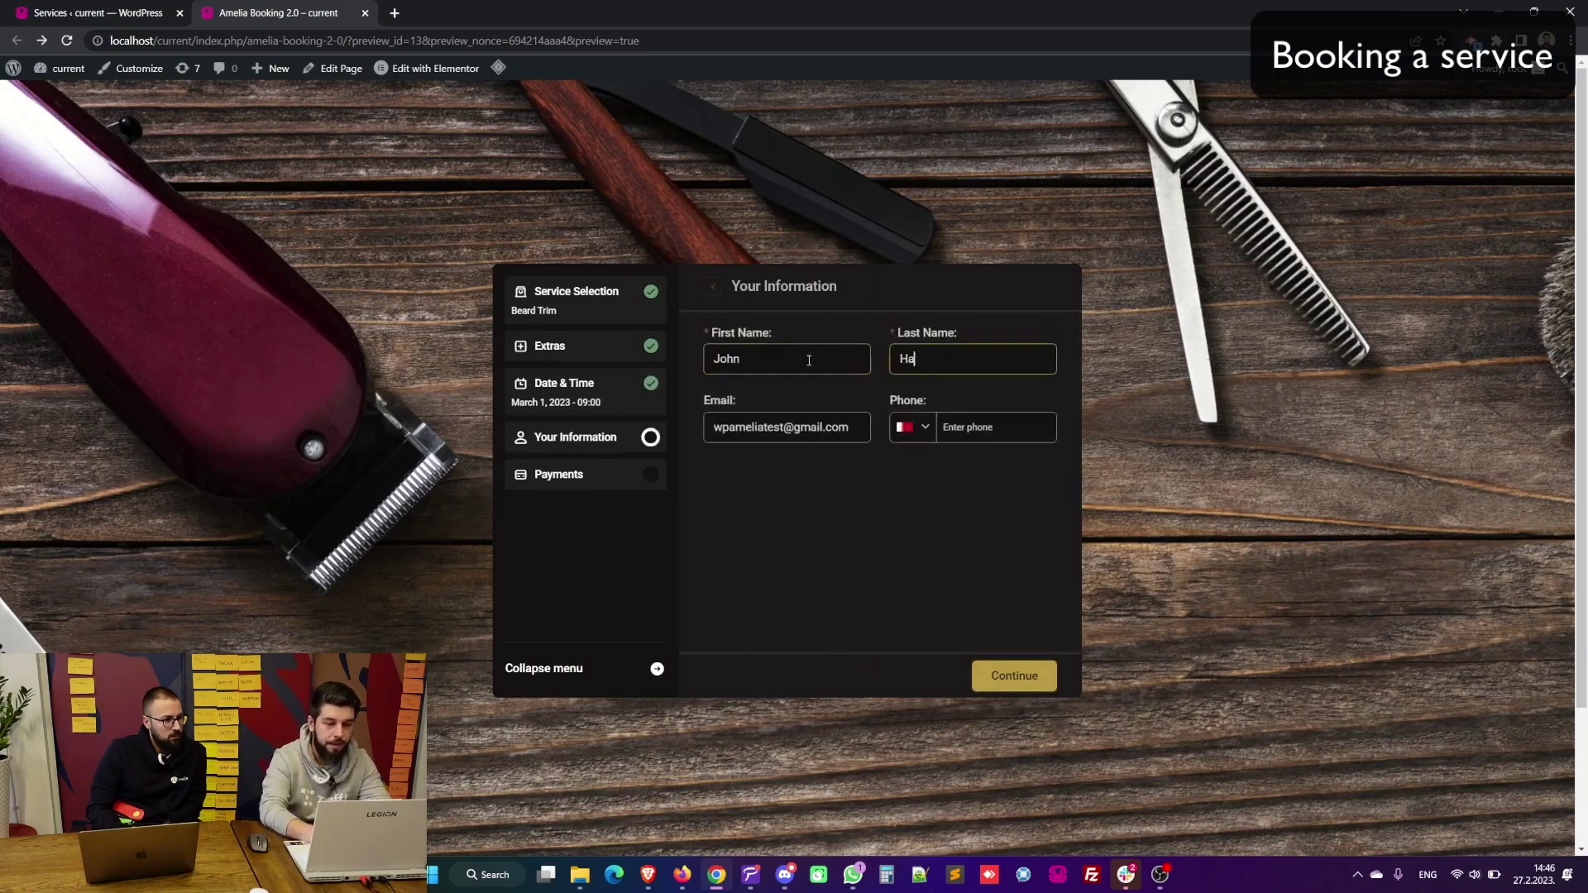
pyautogui.write('ncock')
pyautogui.press('Tab')
pyautogui.write('jo')
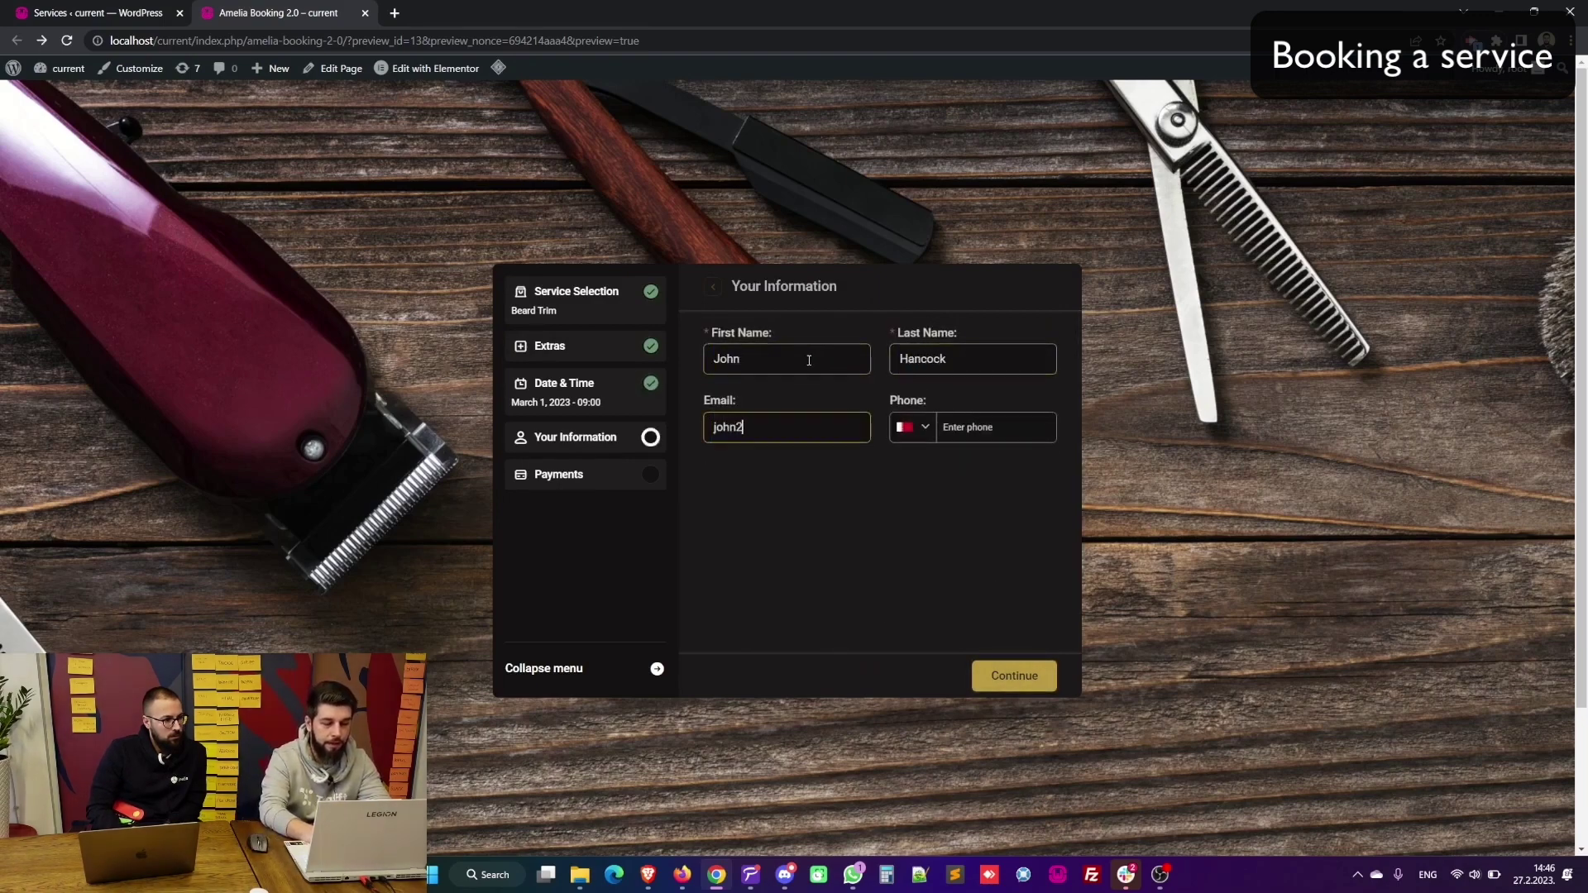
pyautogui.click(1010, 676)
pyautogui.click(1014, 675)
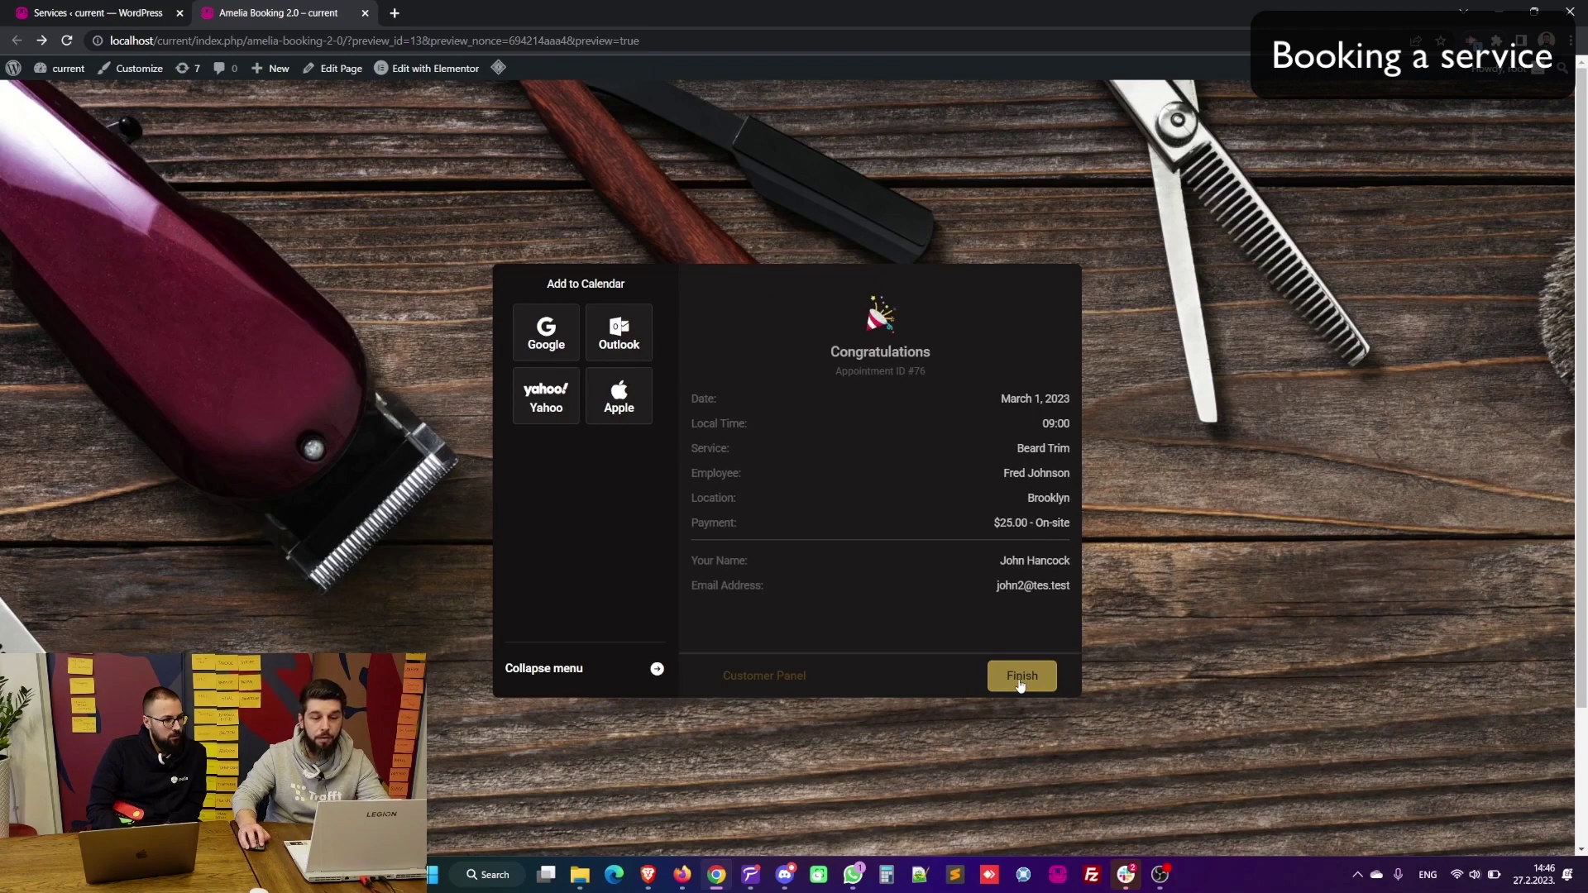
pyautogui.click(1021, 680)
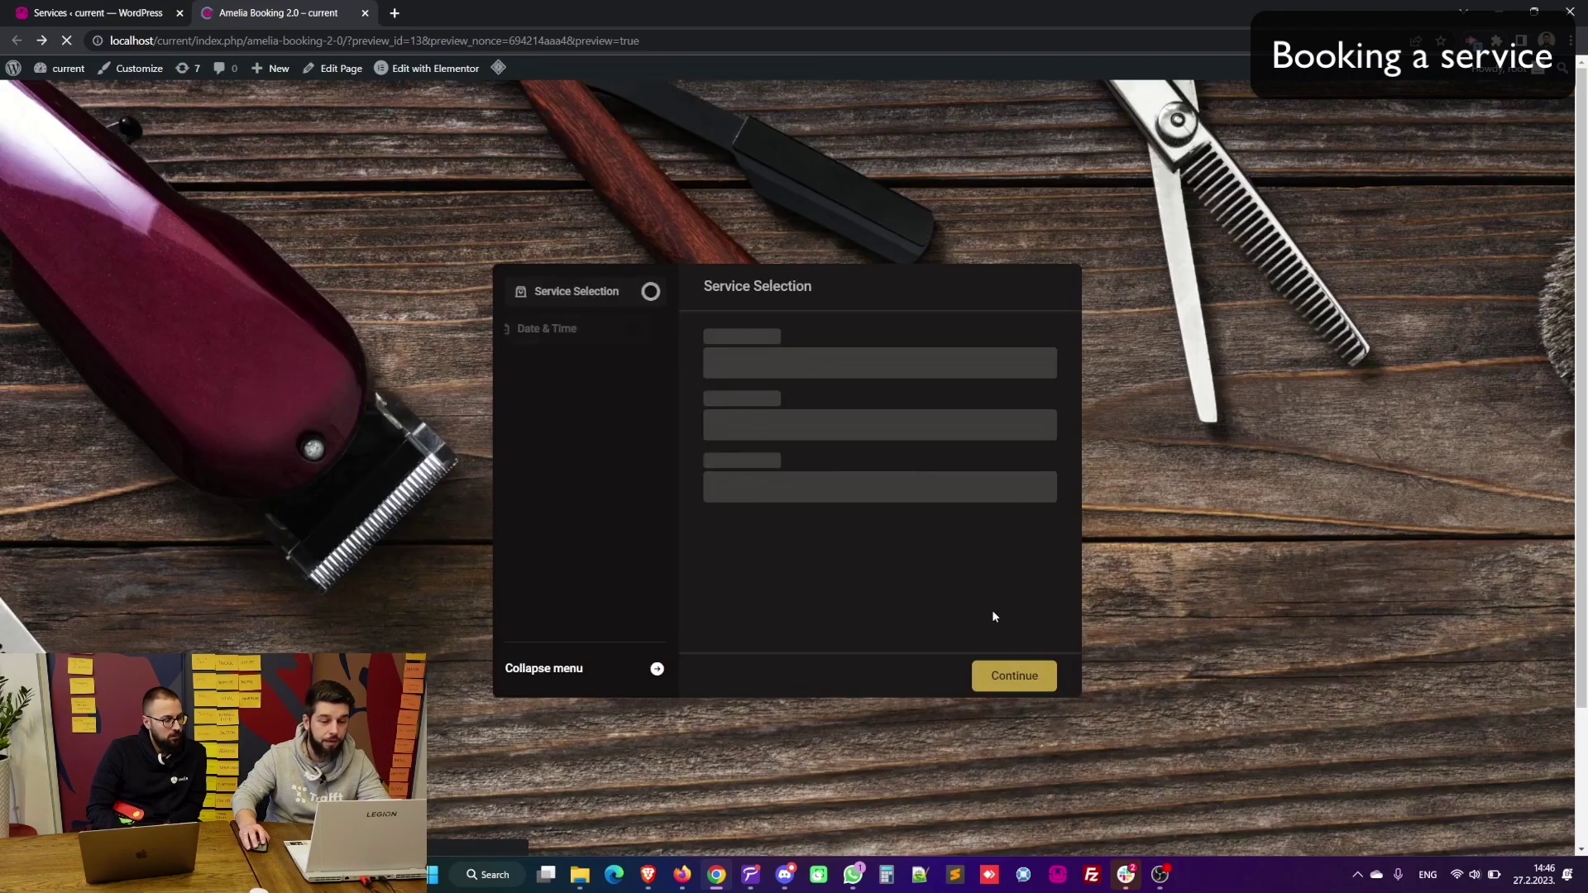
pyautogui.click(794, 376)
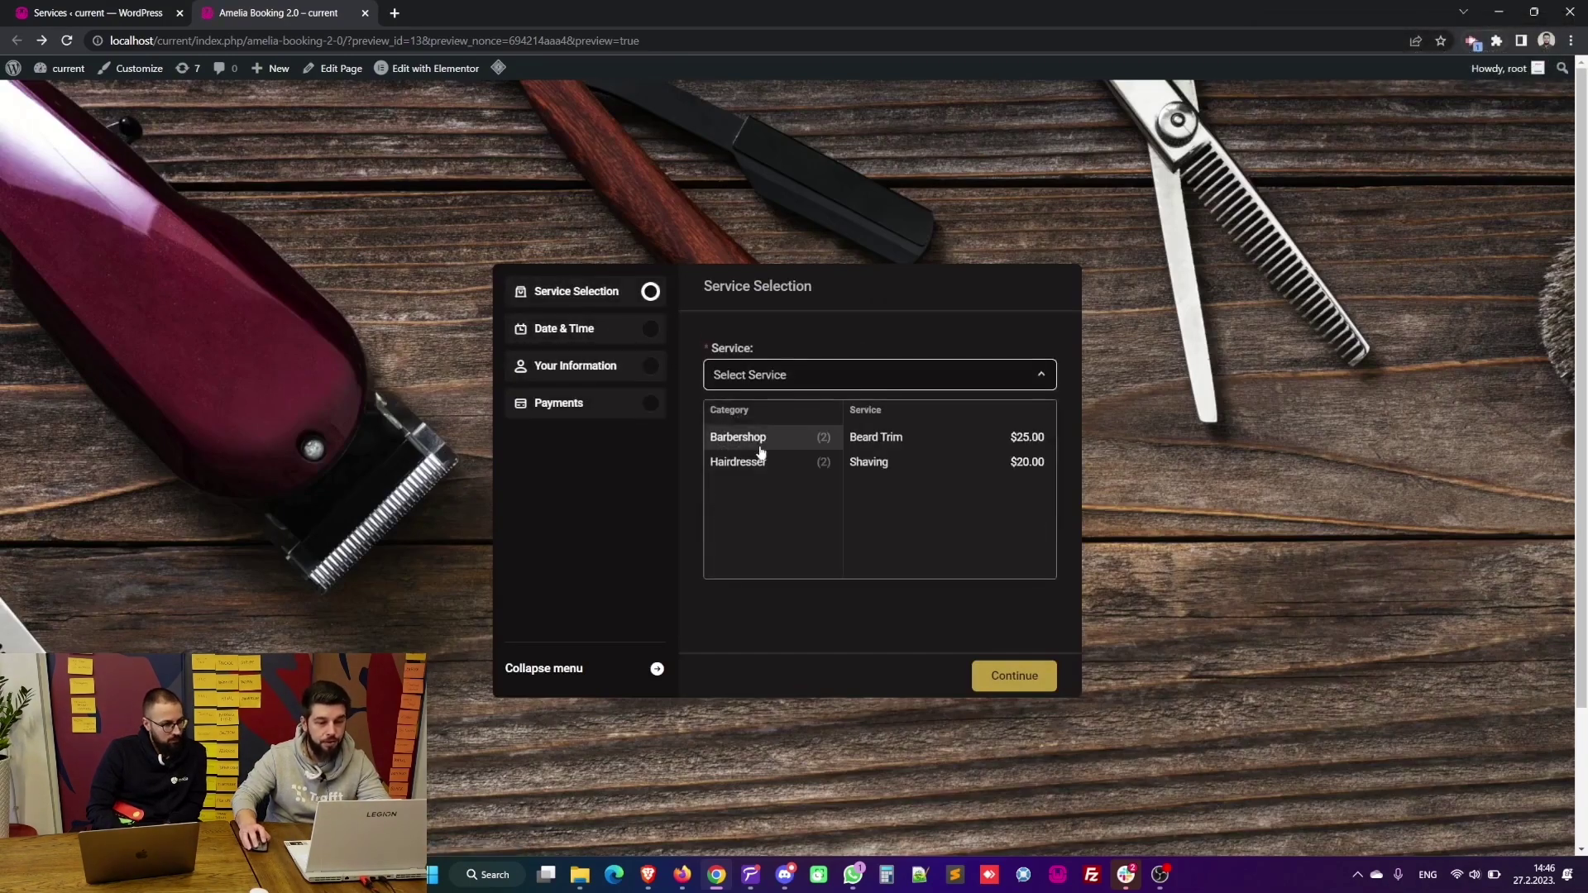
# - Select Beard Trim, skip extras and load March 1's slots, now starting at 09:30
pyautogui.click(869, 440)
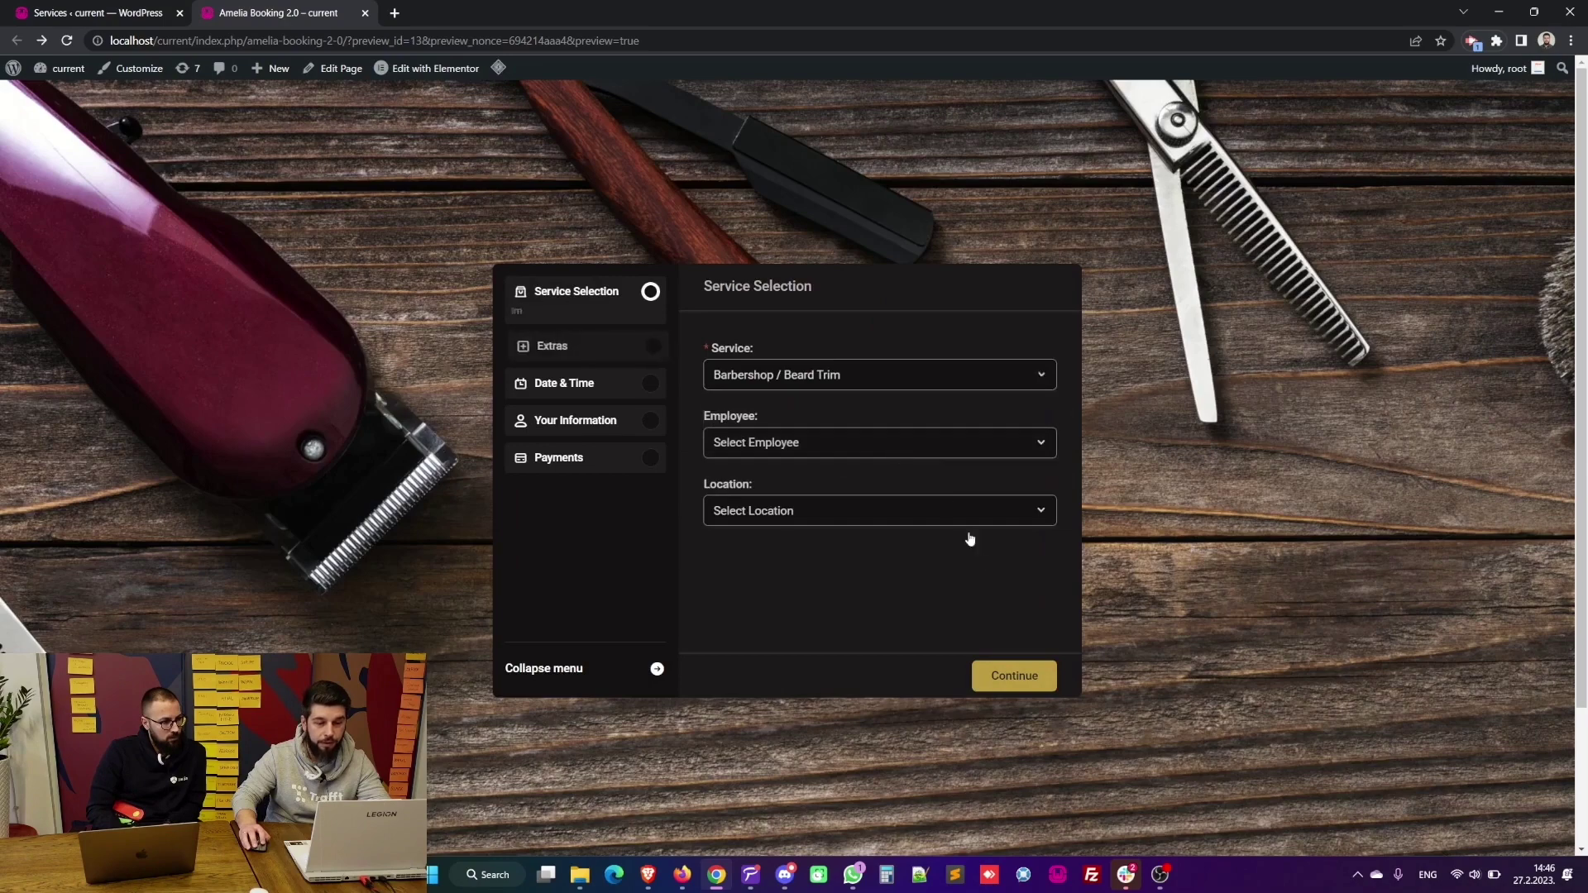
pyautogui.click(1040, 687)
pyautogui.click(1014, 676)
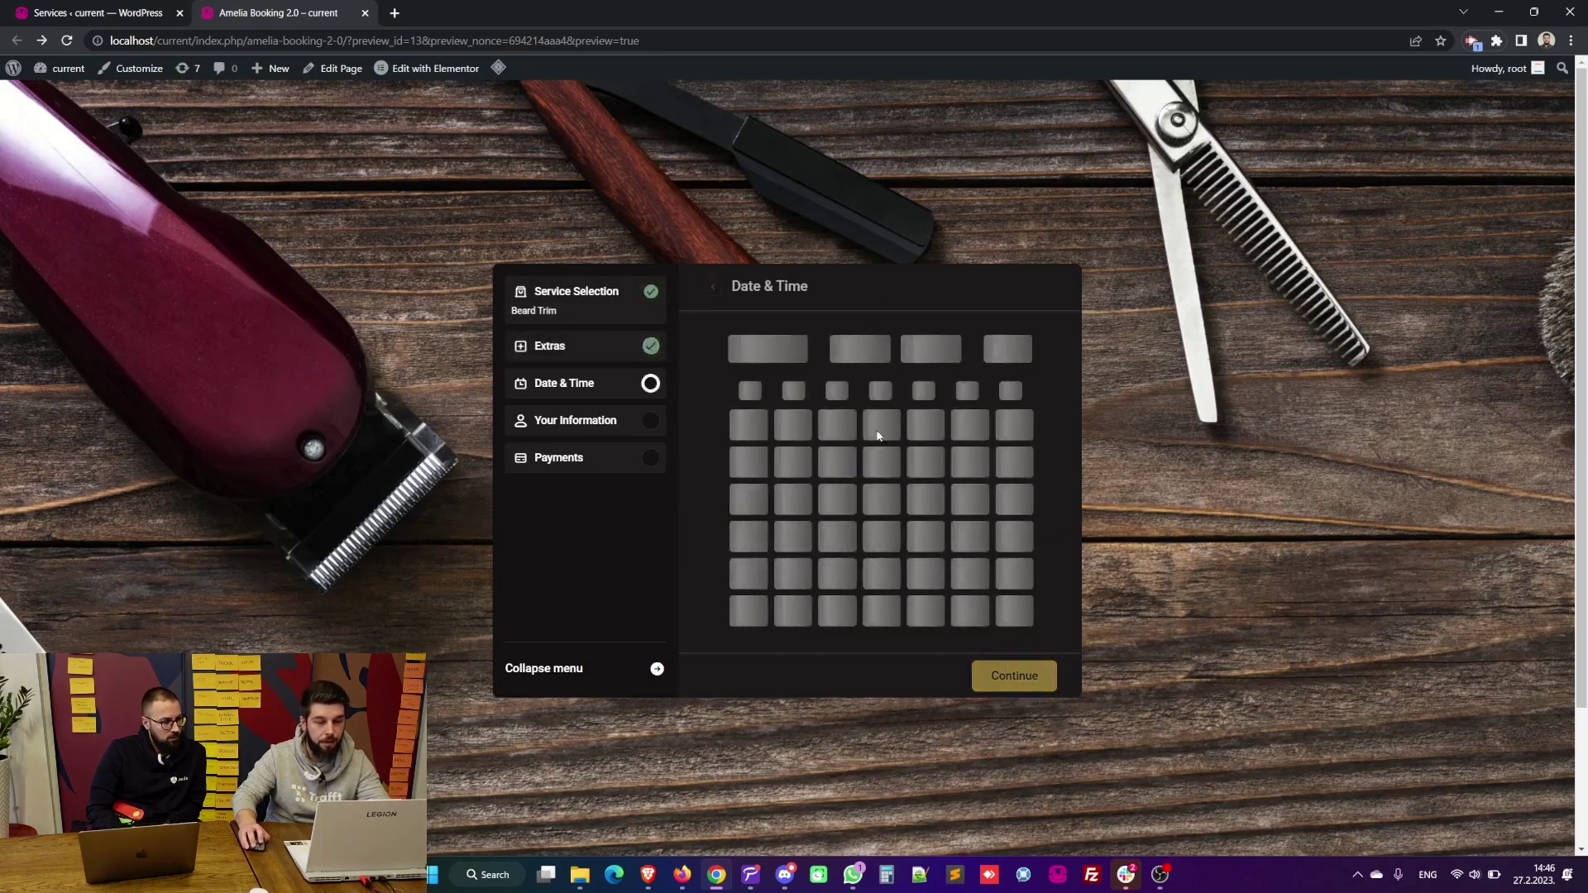
pyautogui.click(856, 422)
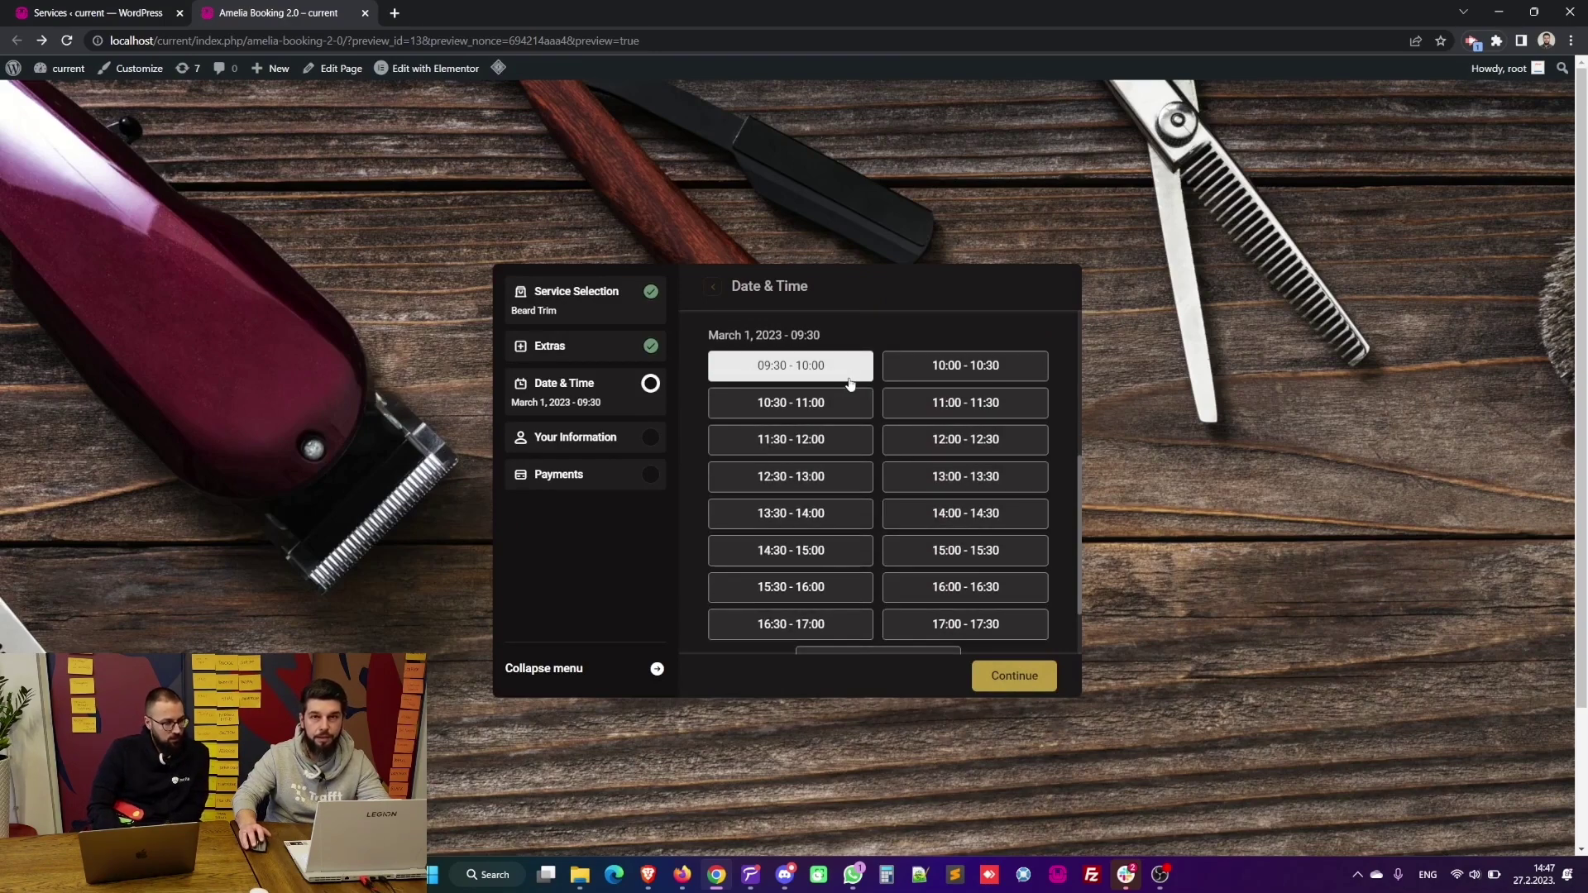
# - Switch to the WordPress admin and refresh to review the three March 1 09:00 appointments
pyautogui.click(101, 13)
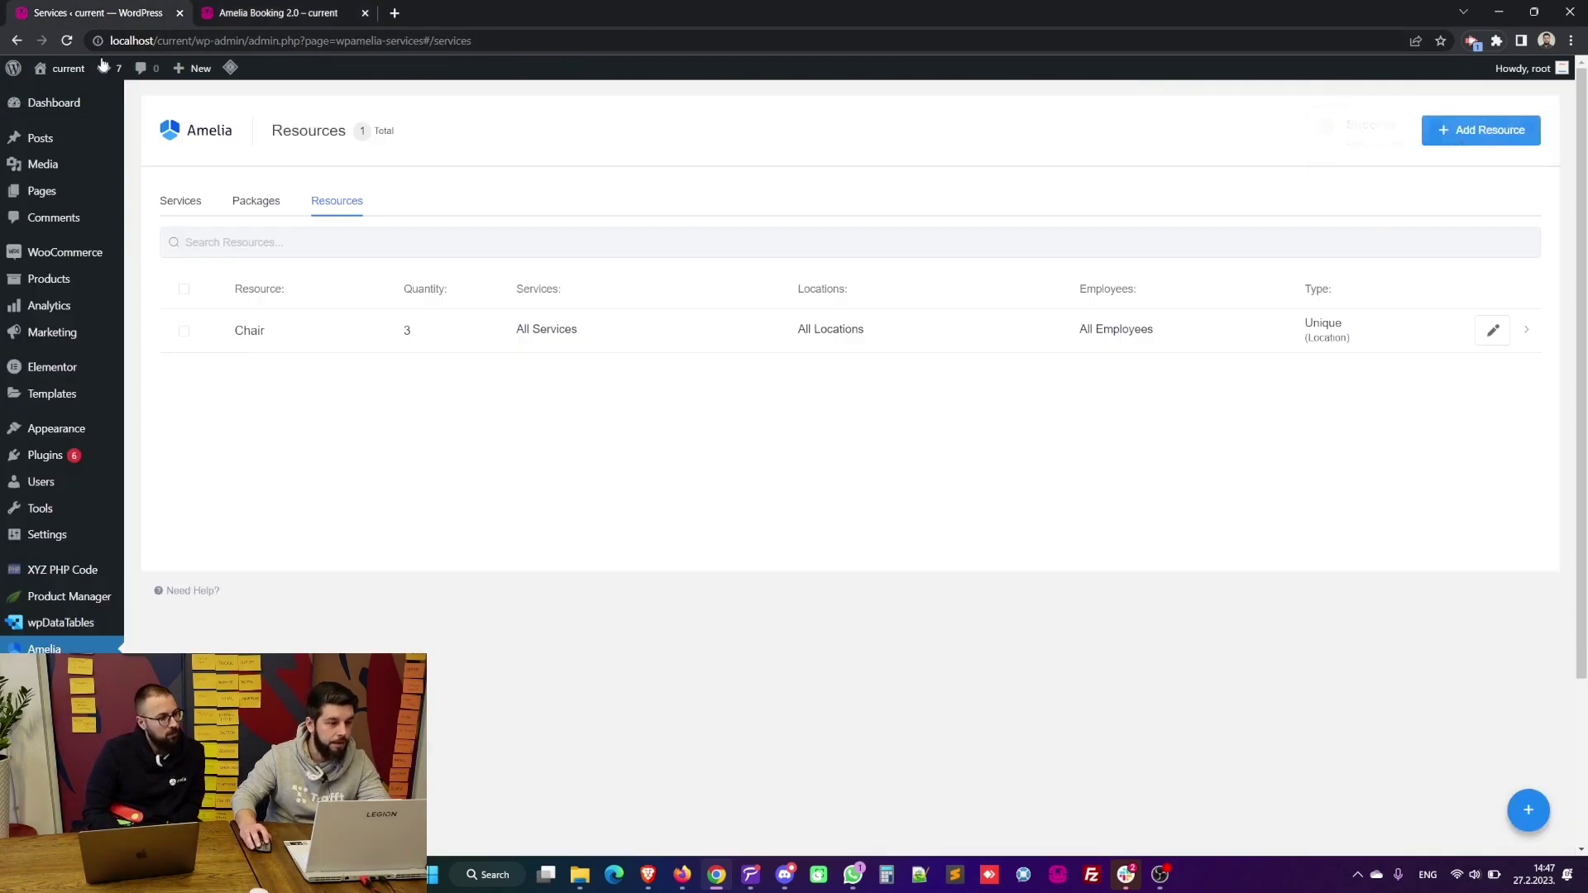
pyautogui.press('F5')
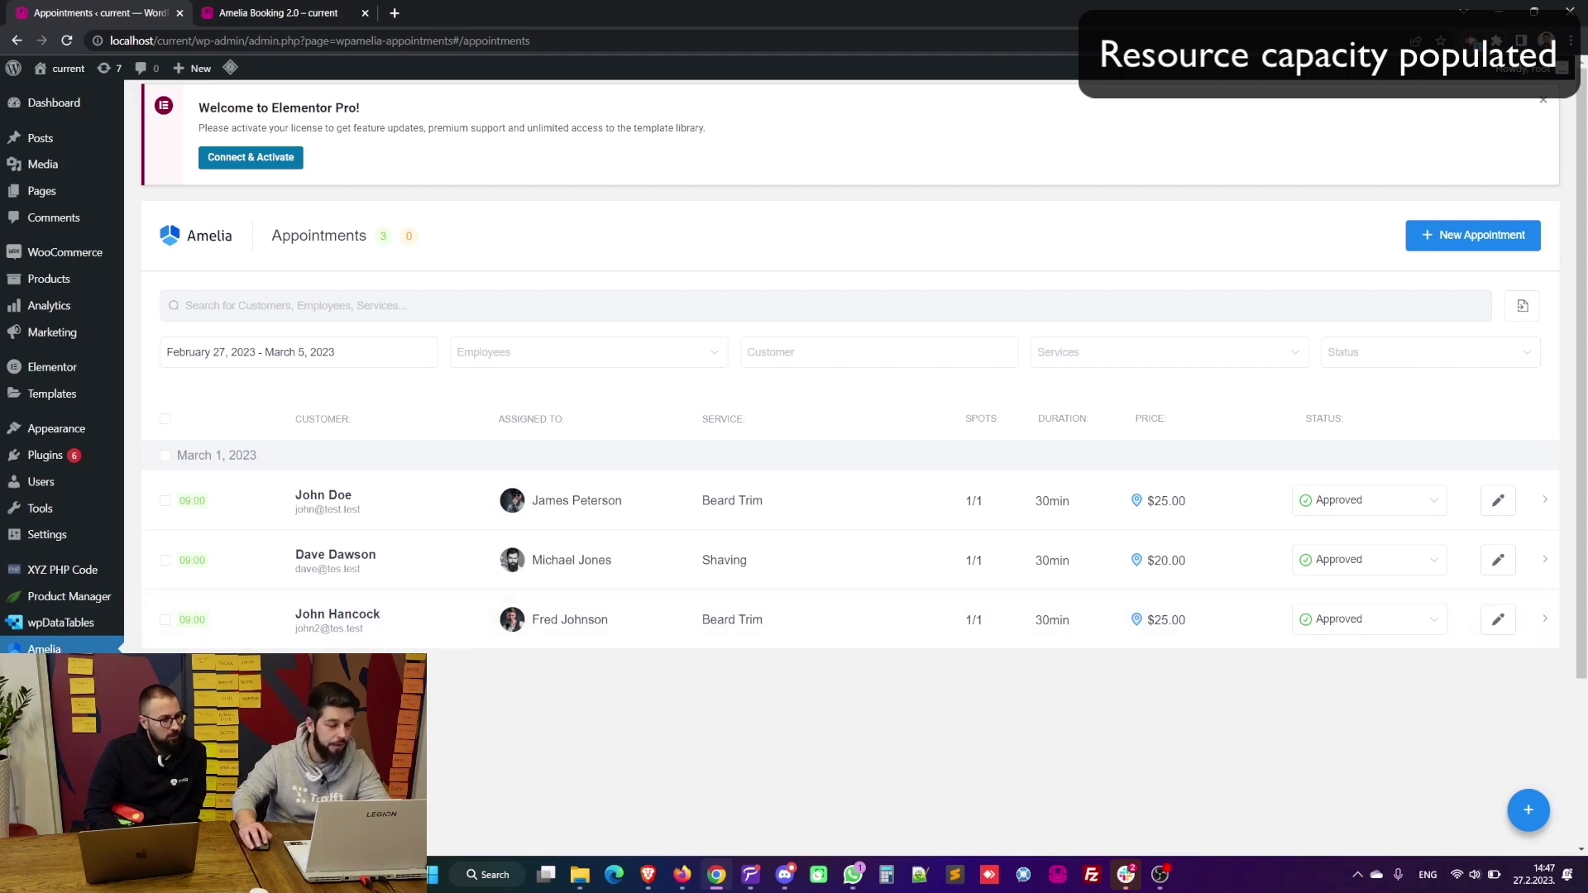
pyautogui.press('F5')
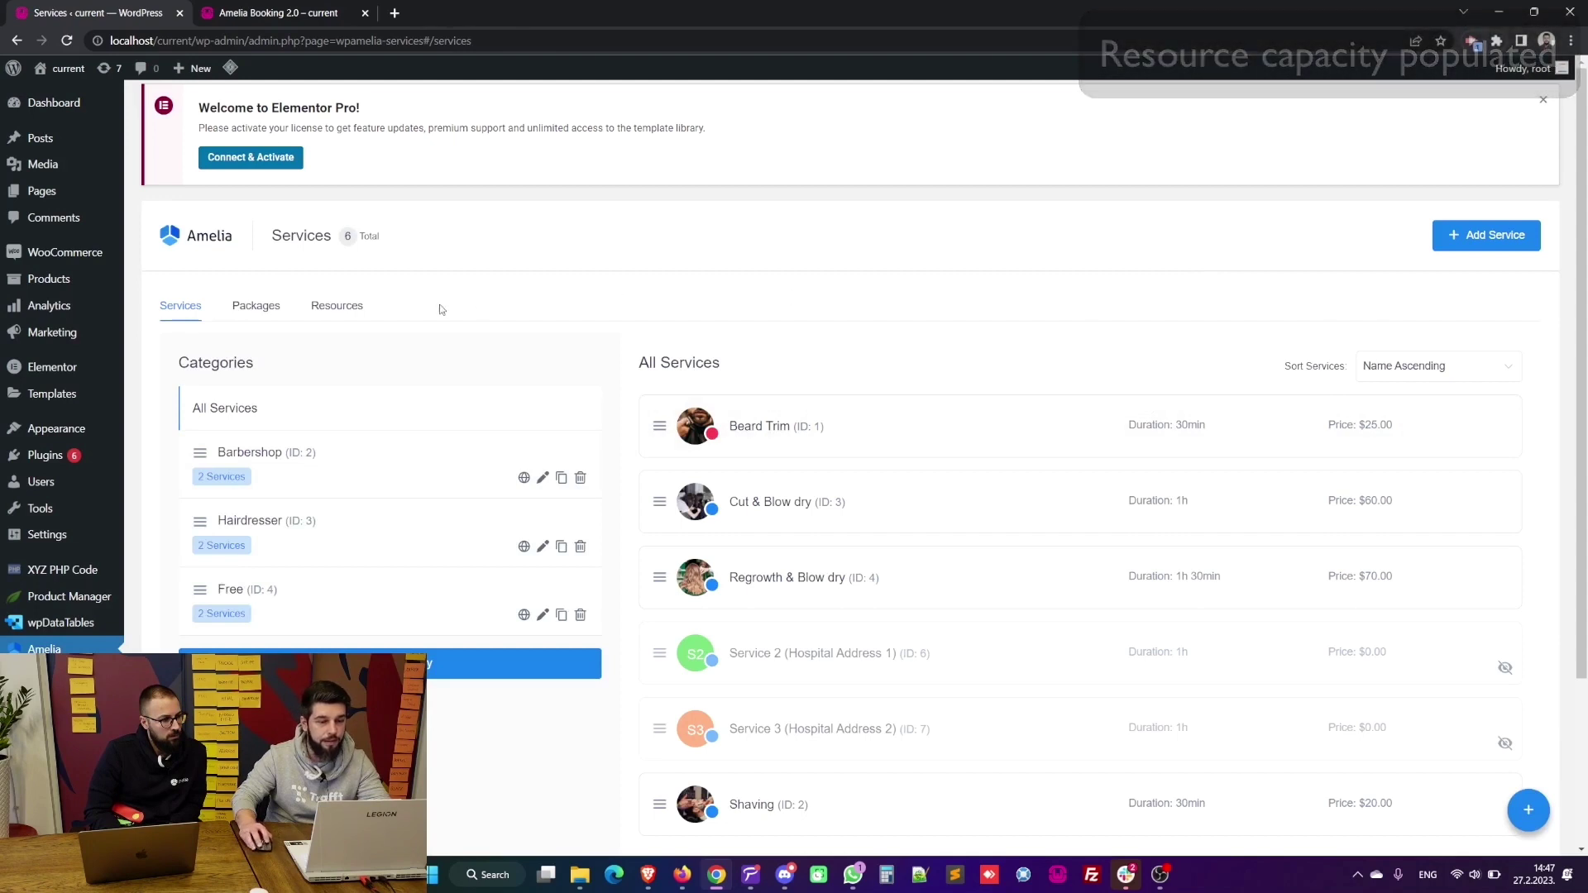
# - Create shared resource Chairs 2, quantity 1, for Cut & Blow dry and Regrowth & Blow dry, and save
pyautogui.click(342, 306)
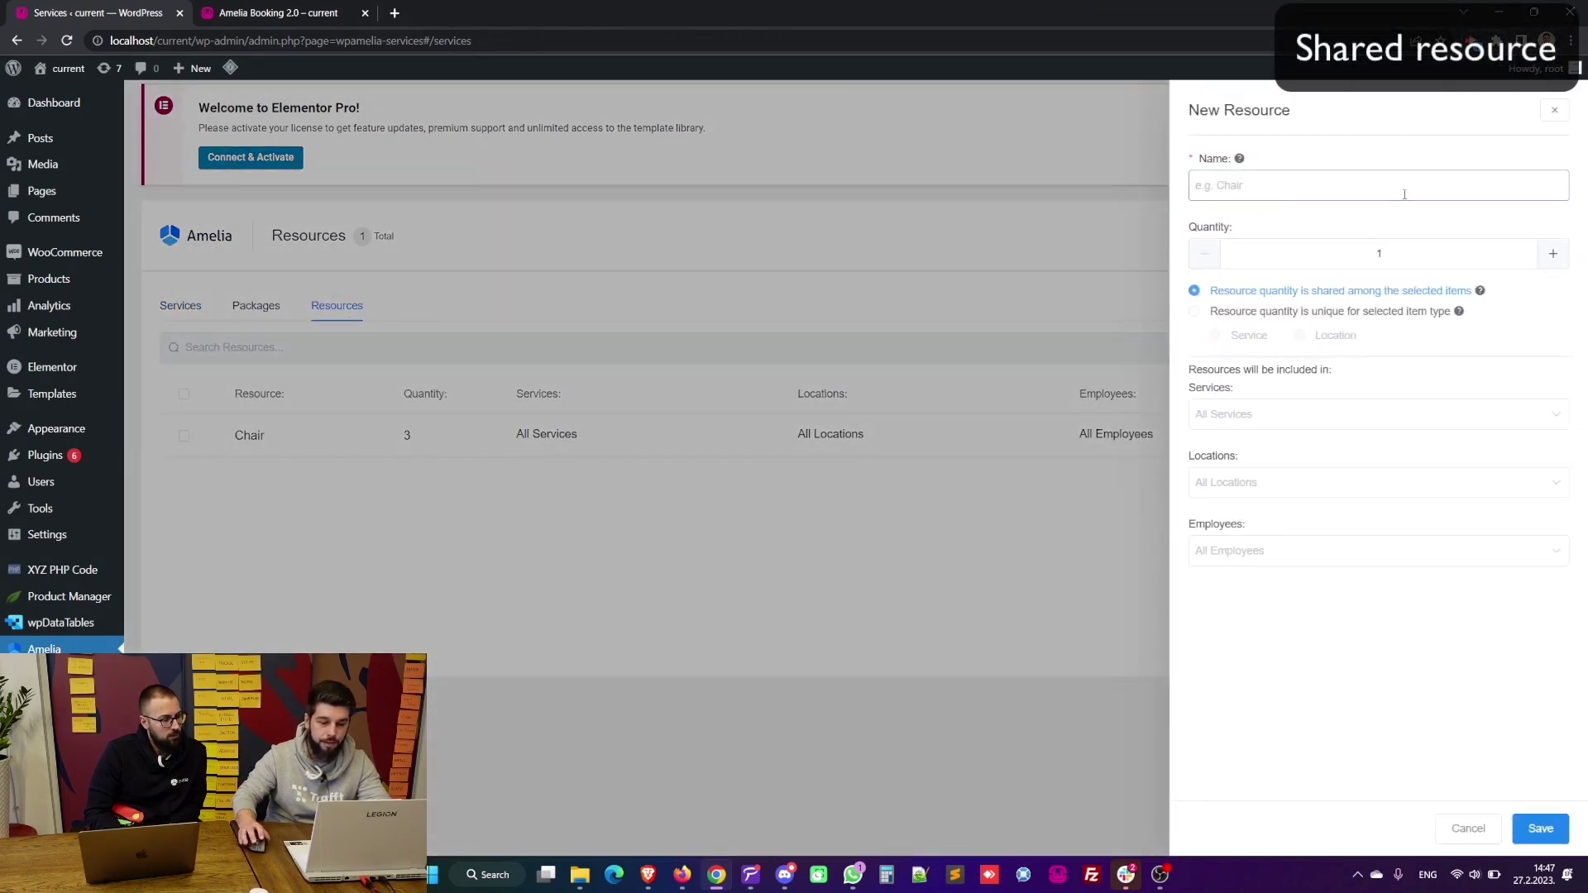
pyautogui.click(1404, 194)
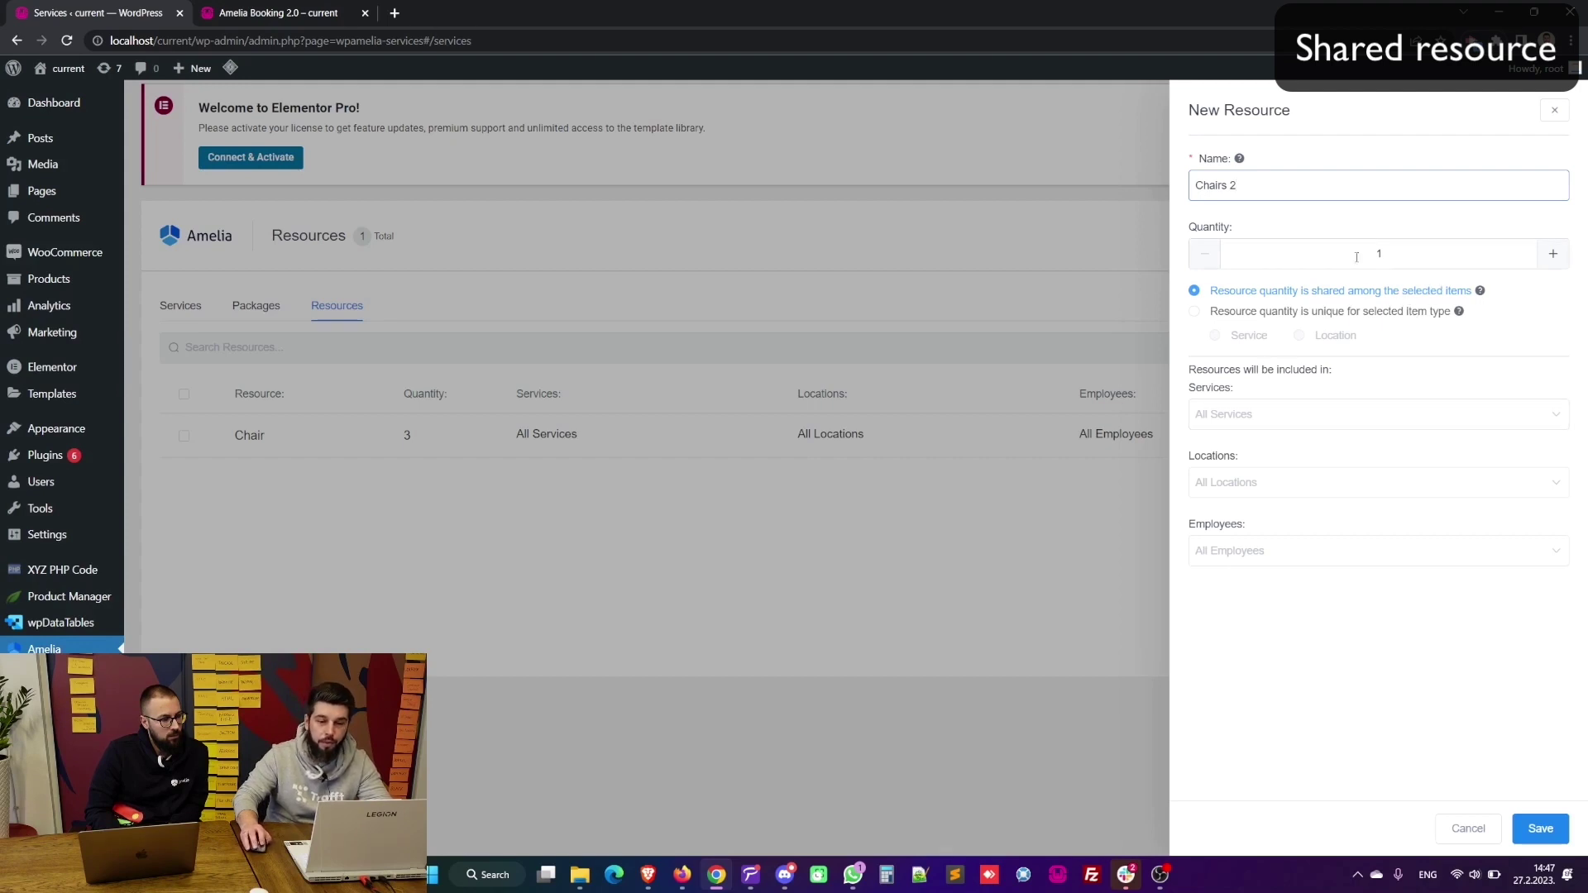
pyautogui.click(1255, 415)
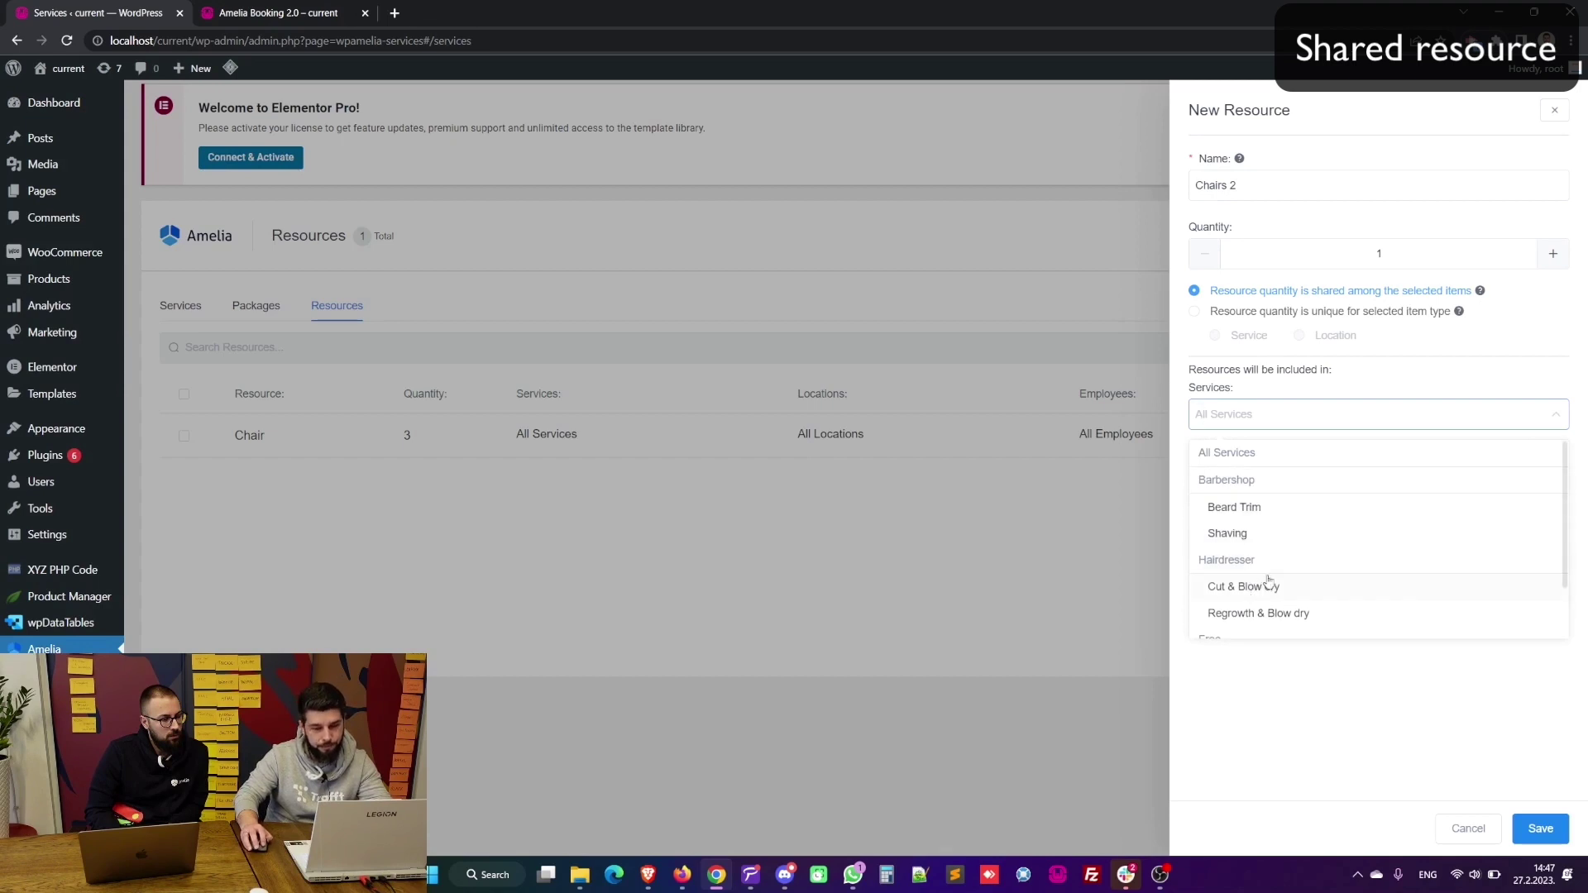
pyautogui.scroll(-1, 1269, 581)
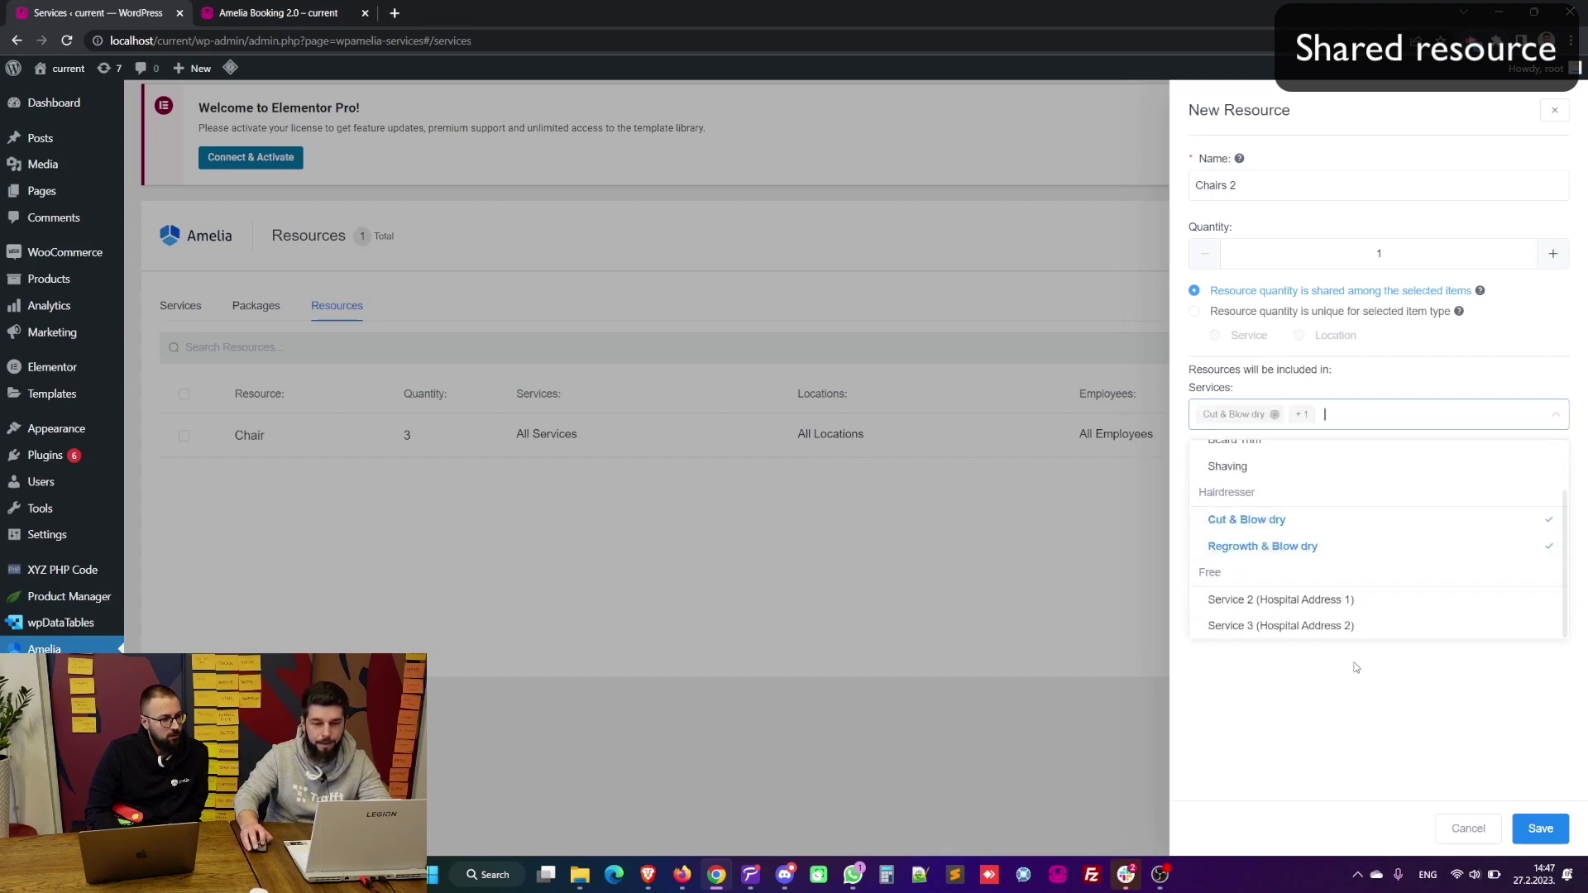
pyautogui.click(1357, 726)
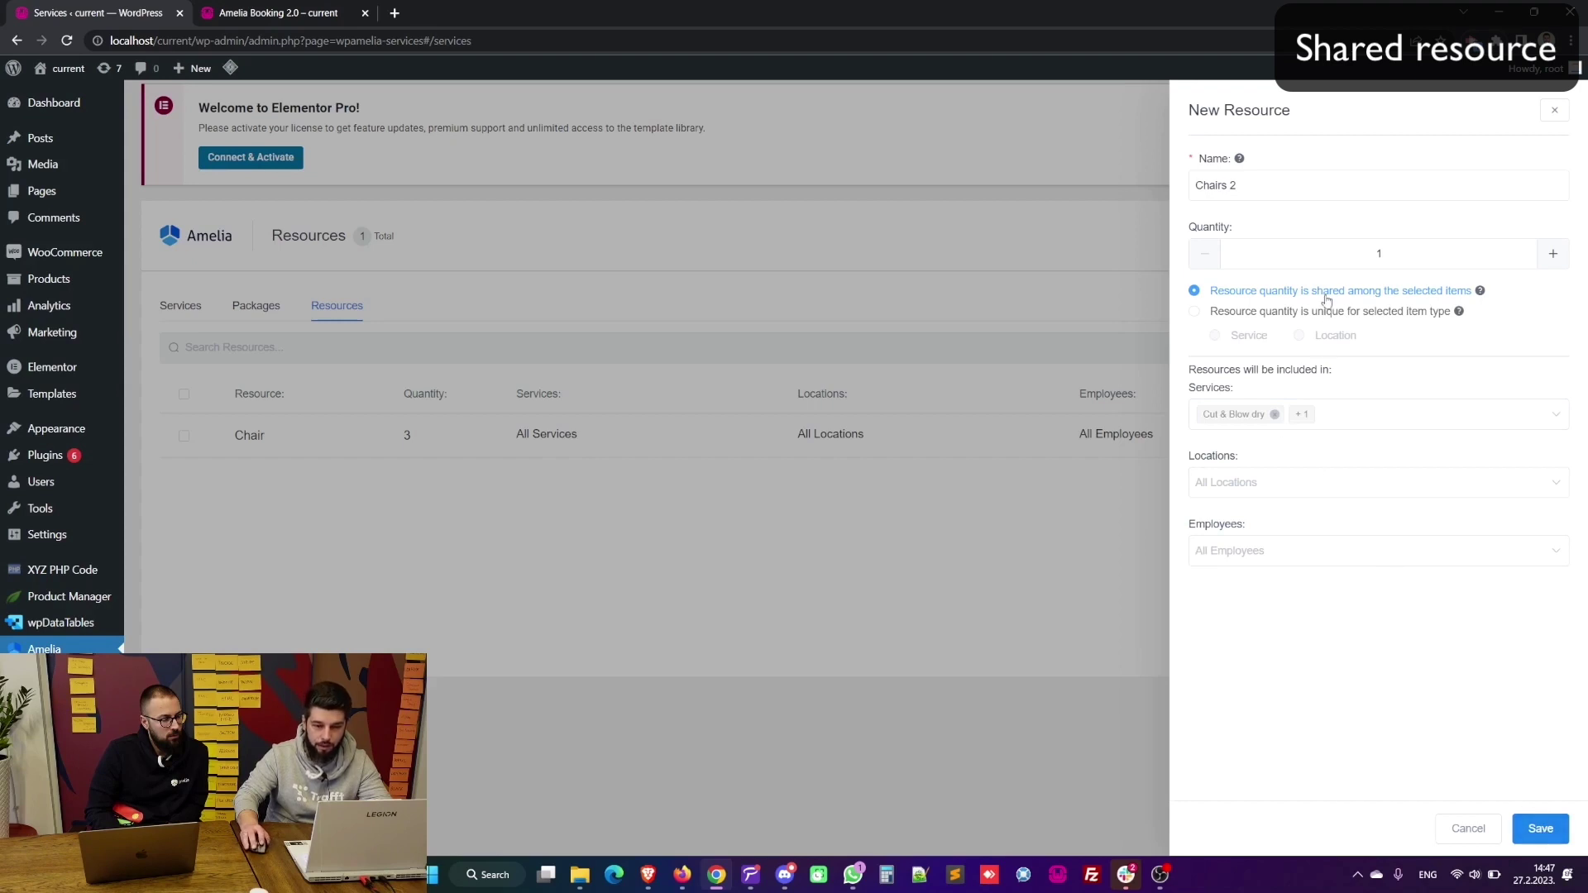
pyautogui.click(1320, 422)
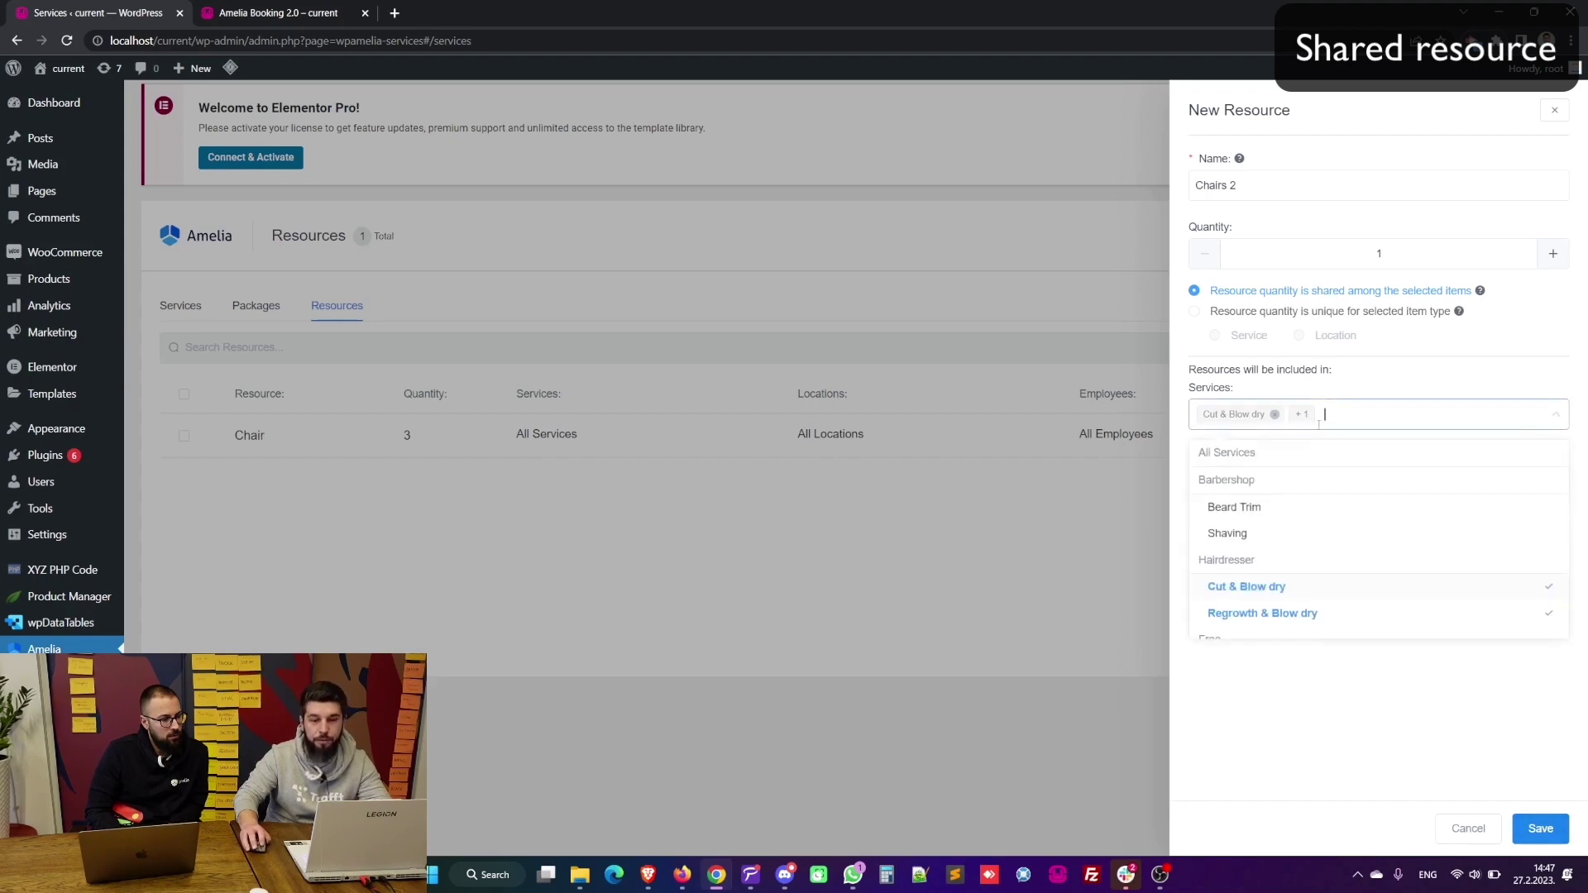
pyautogui.click(1345, 681)
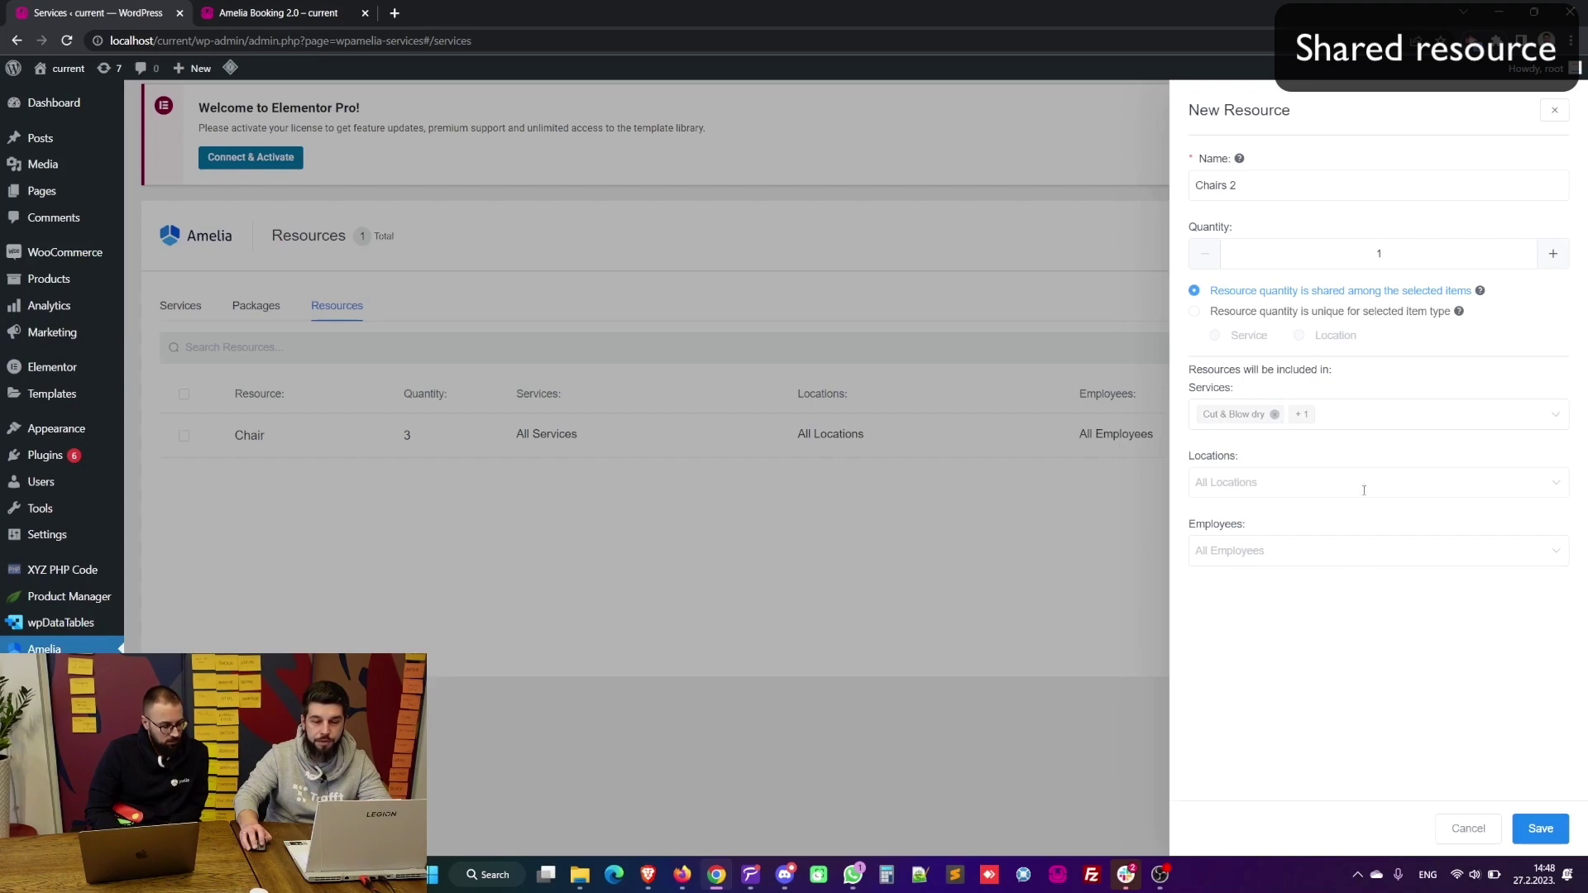
pyautogui.click(1541, 832)
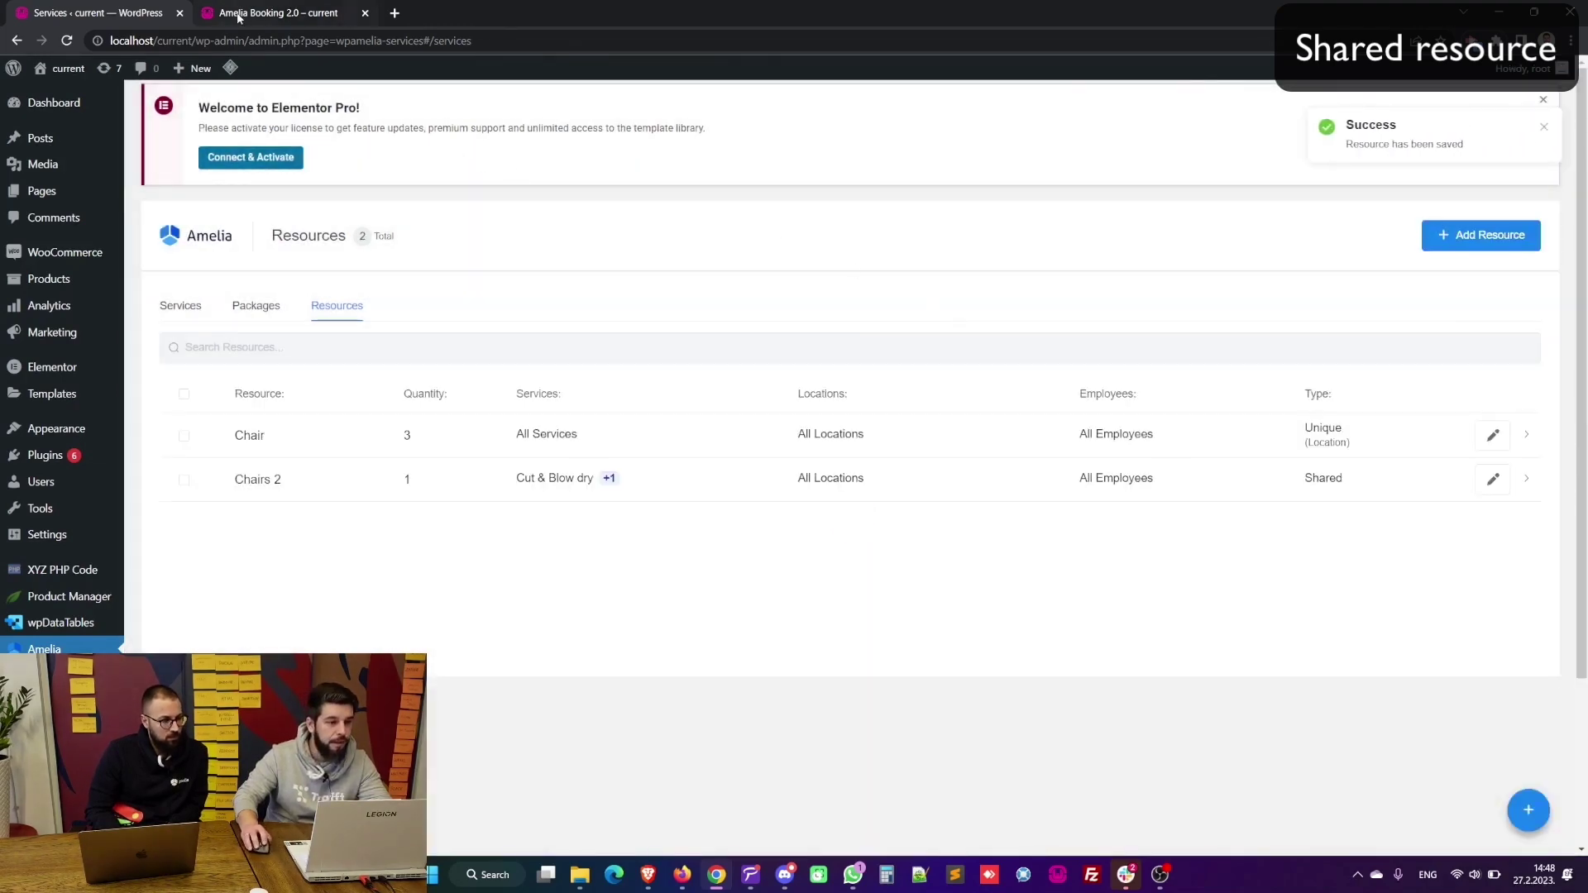
# - Reload the booking form, choose Hairdresser > Cut & Blow dry and skip packages and extras
pyautogui.click(239, 17)
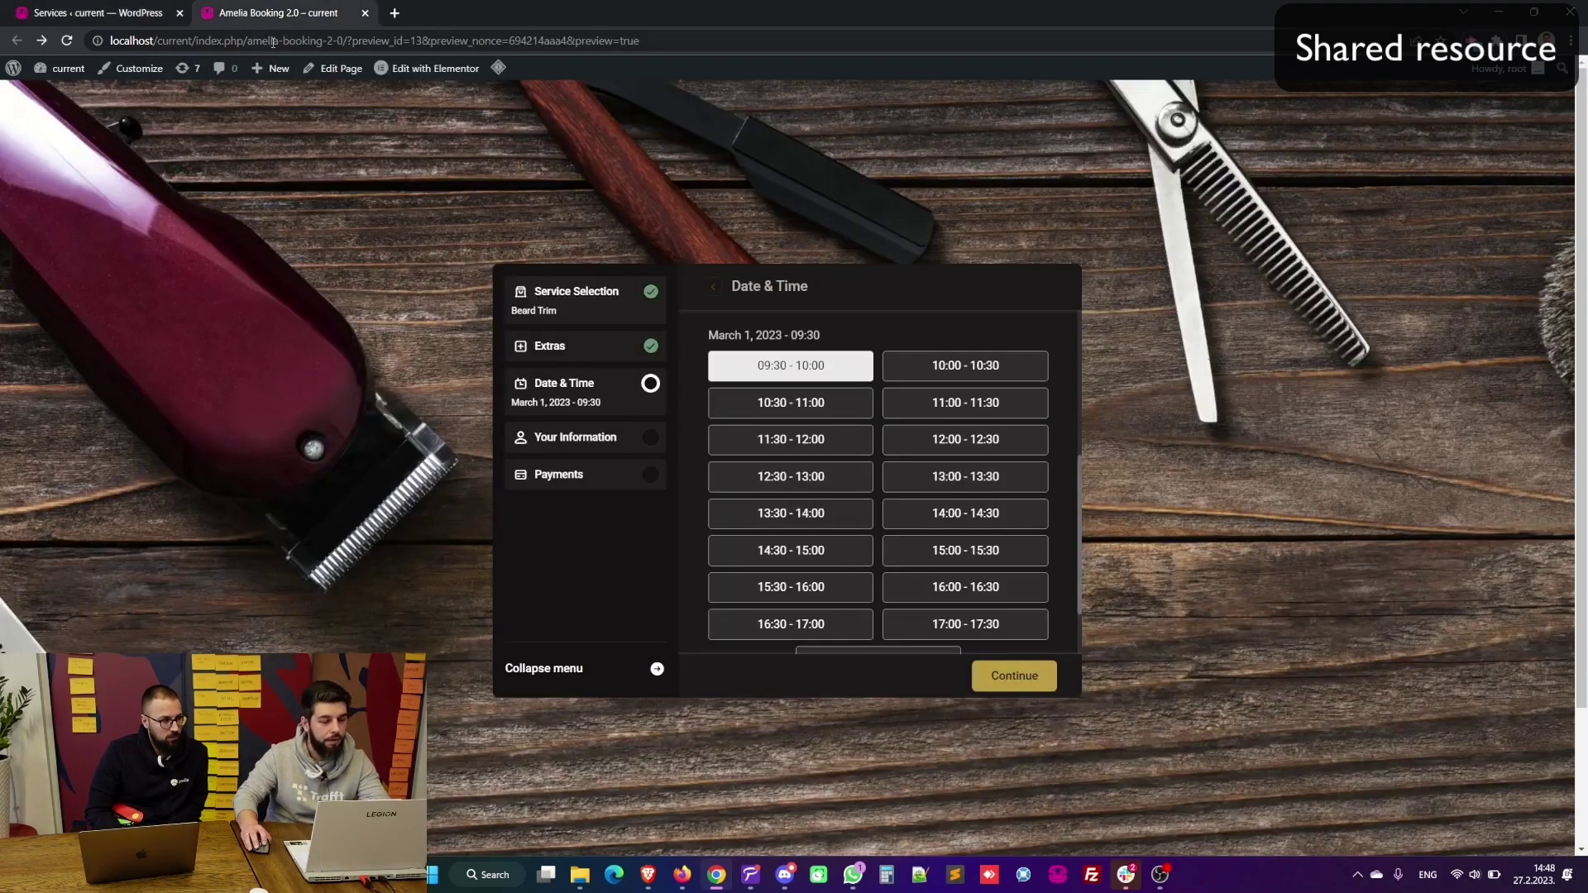
pyautogui.press('F5')
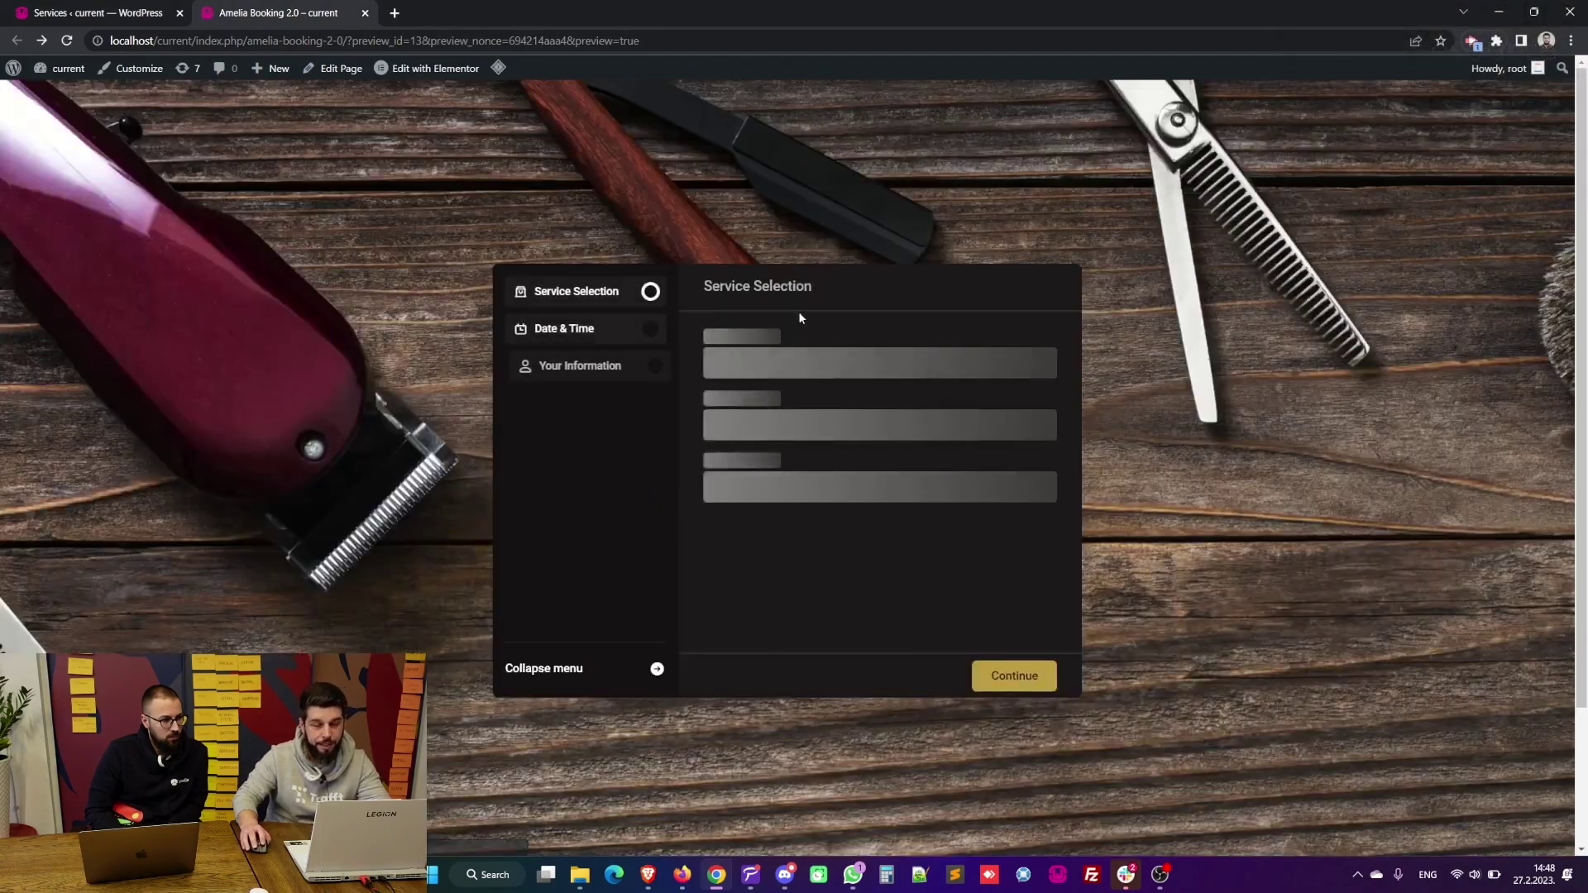
pyautogui.click(819, 374)
pyautogui.moveTo(738, 463)
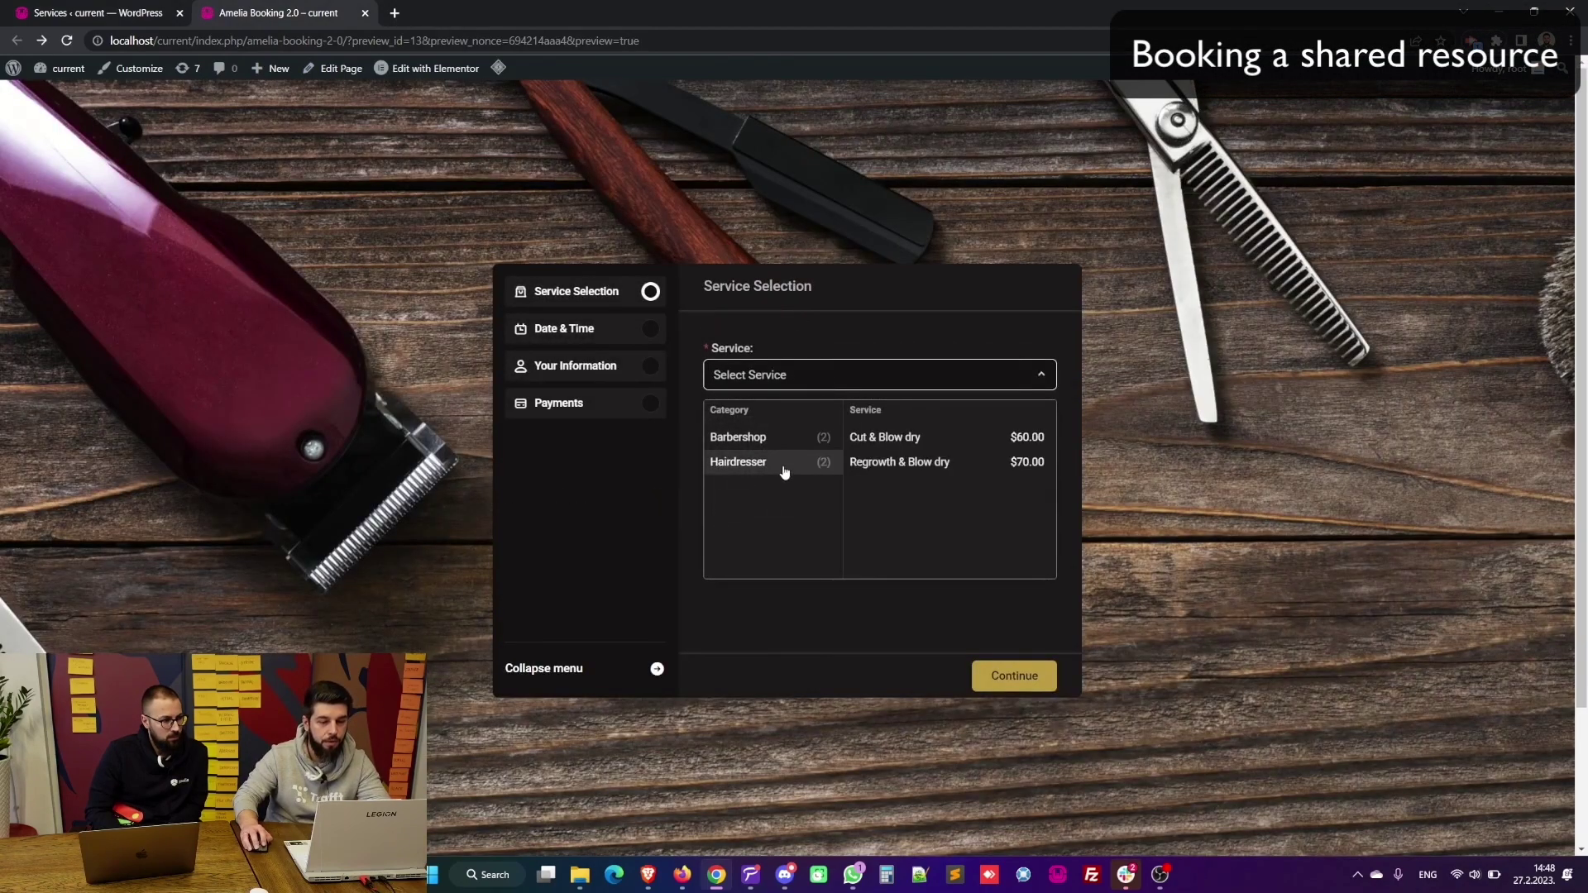
pyautogui.click(902, 441)
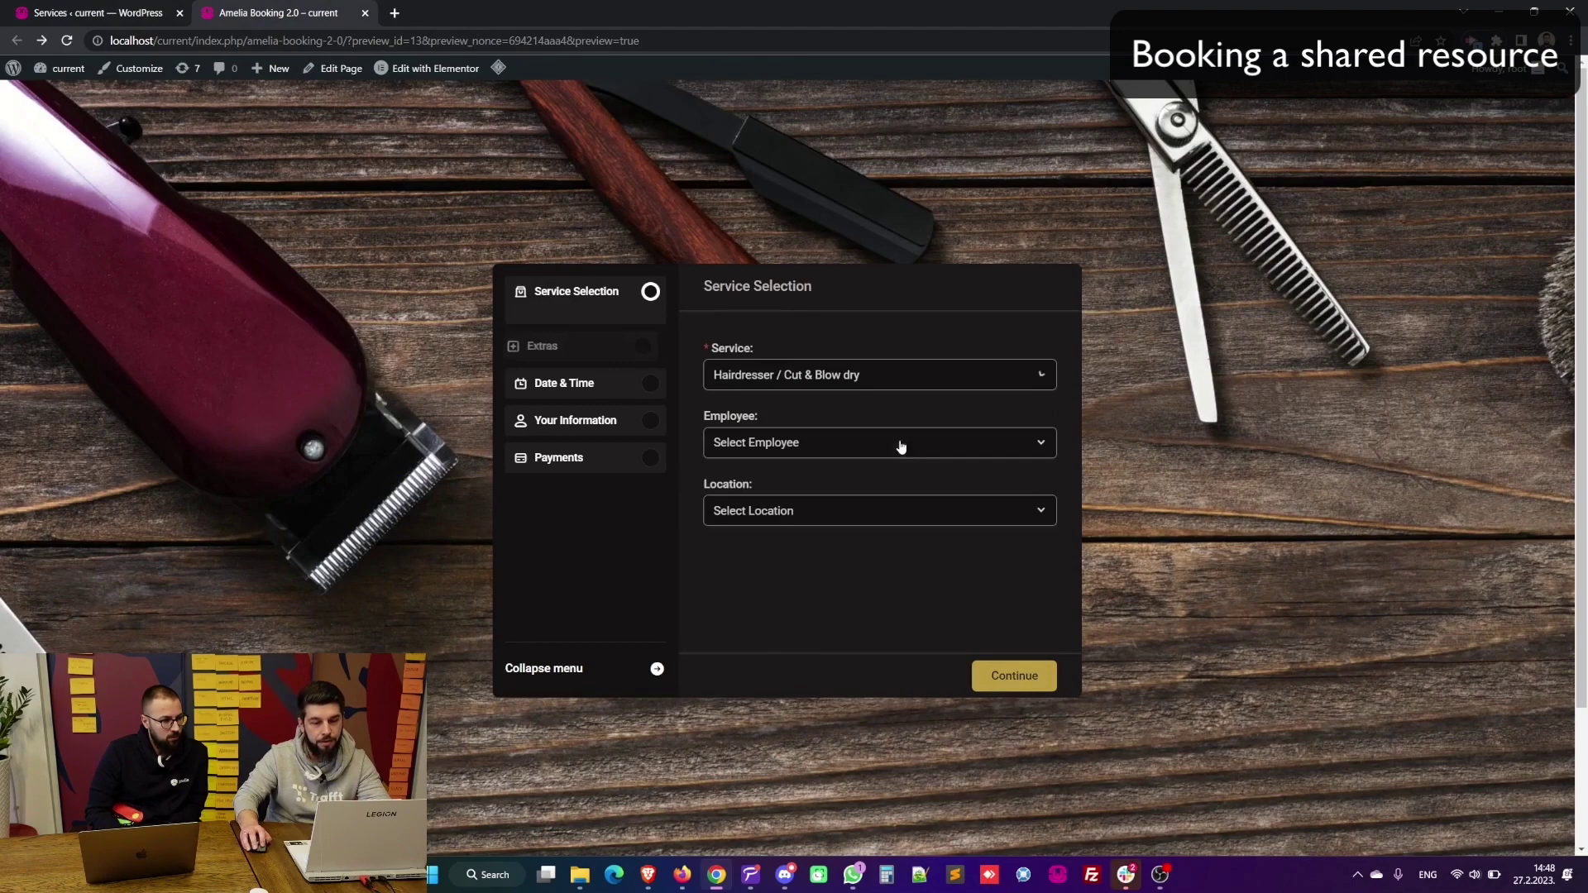
pyautogui.click(1021, 686)
pyautogui.click(1015, 664)
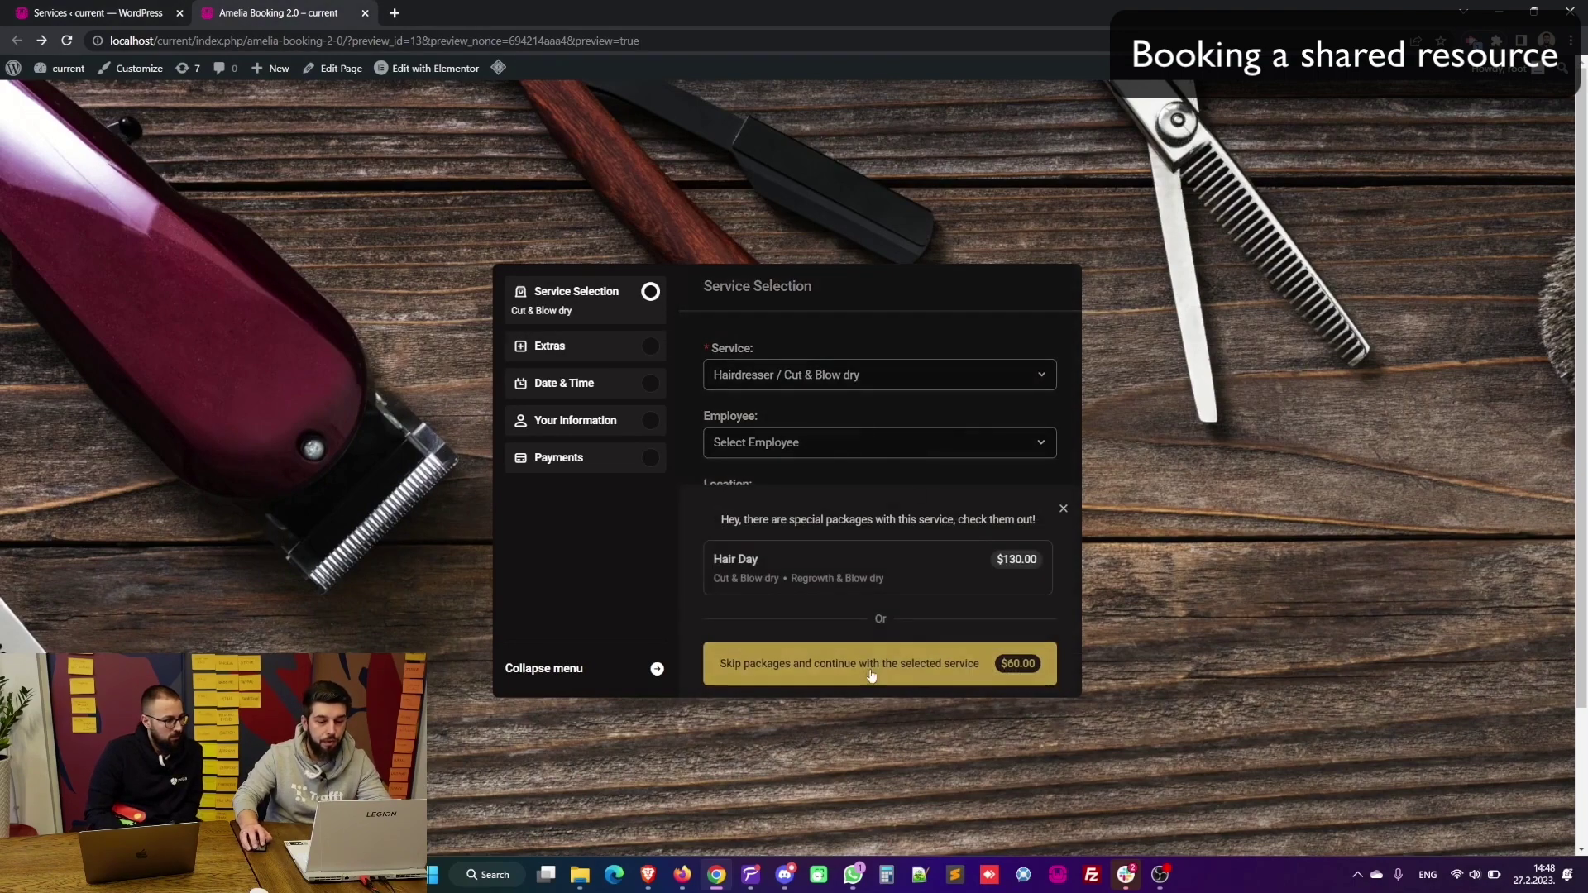
pyautogui.click(1002, 680)
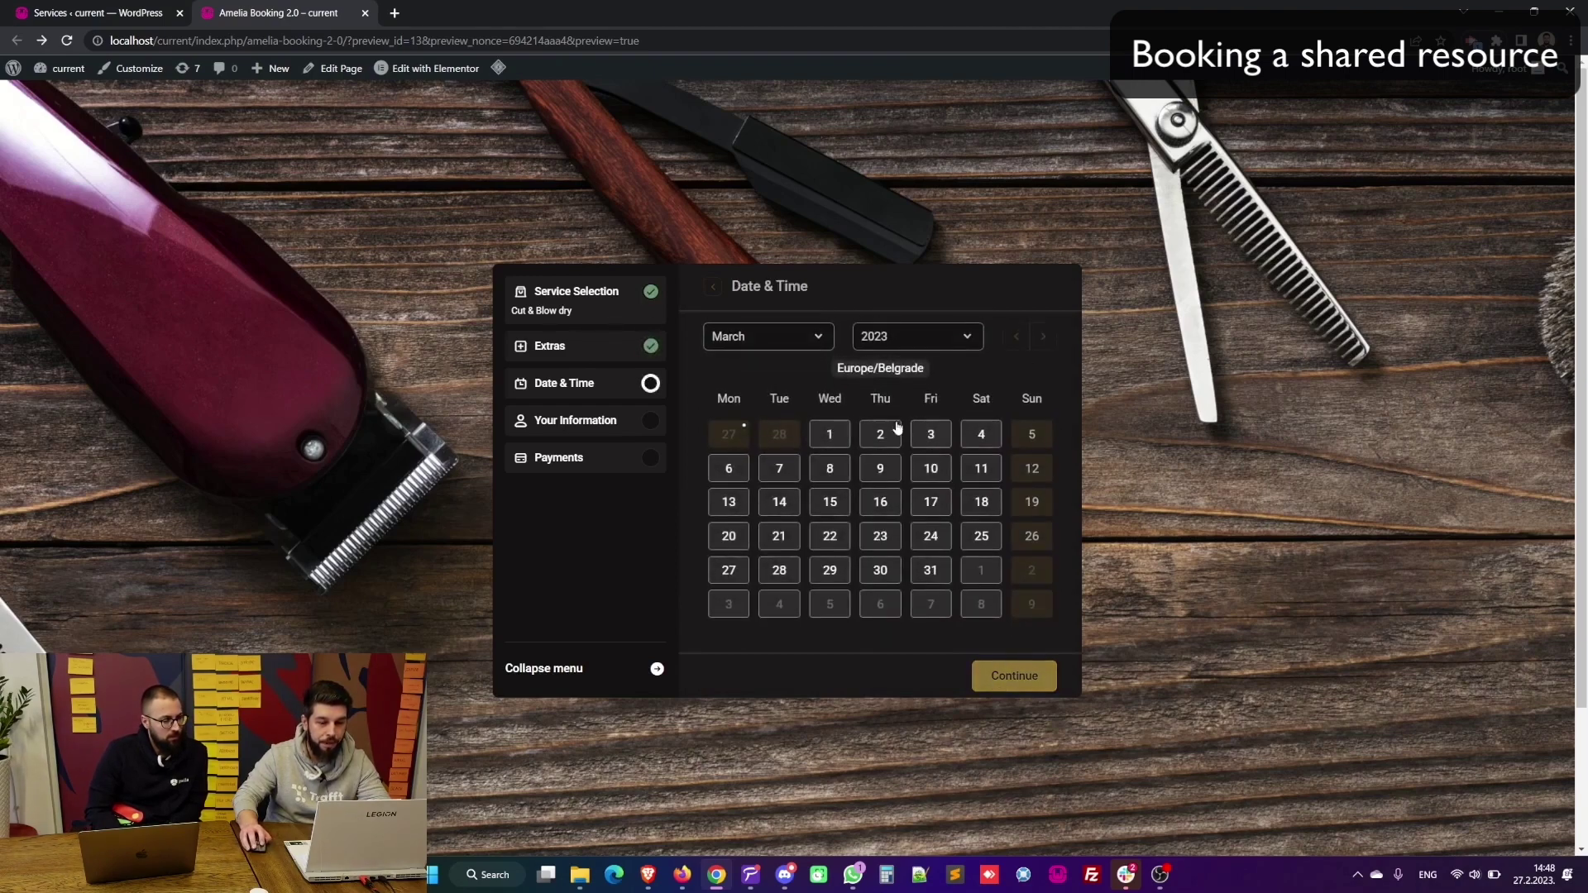
# - Pick March 2 at 10:00-11:00 and dismiss the repeat appointment prompt
pyautogui.click(889, 432)
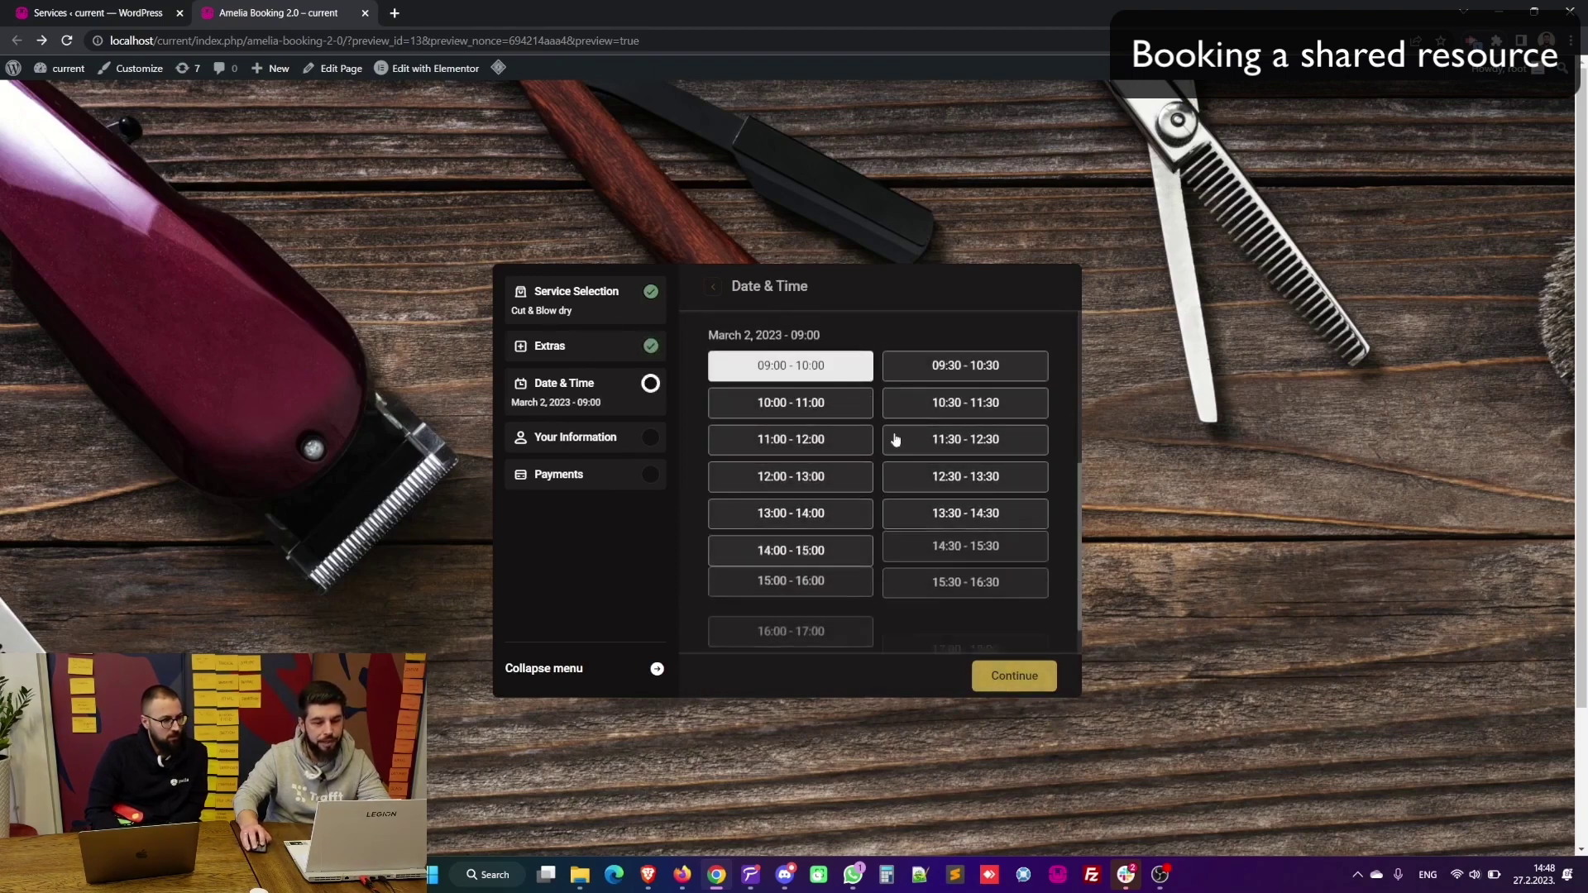
pyautogui.click(808, 405)
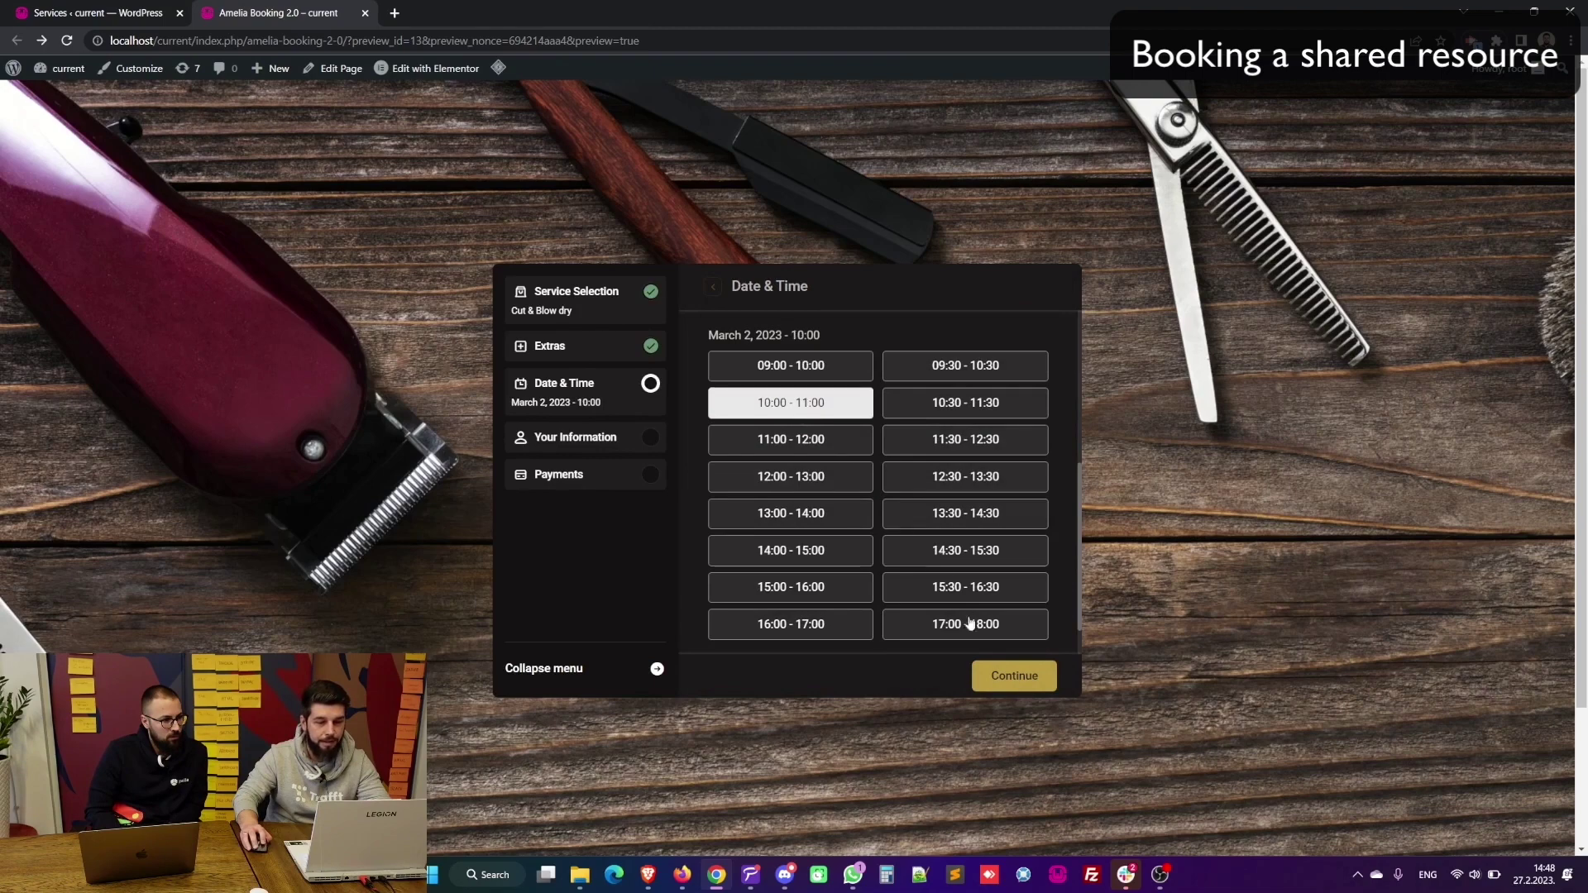
pyautogui.click(1023, 684)
pyautogui.click(982, 676)
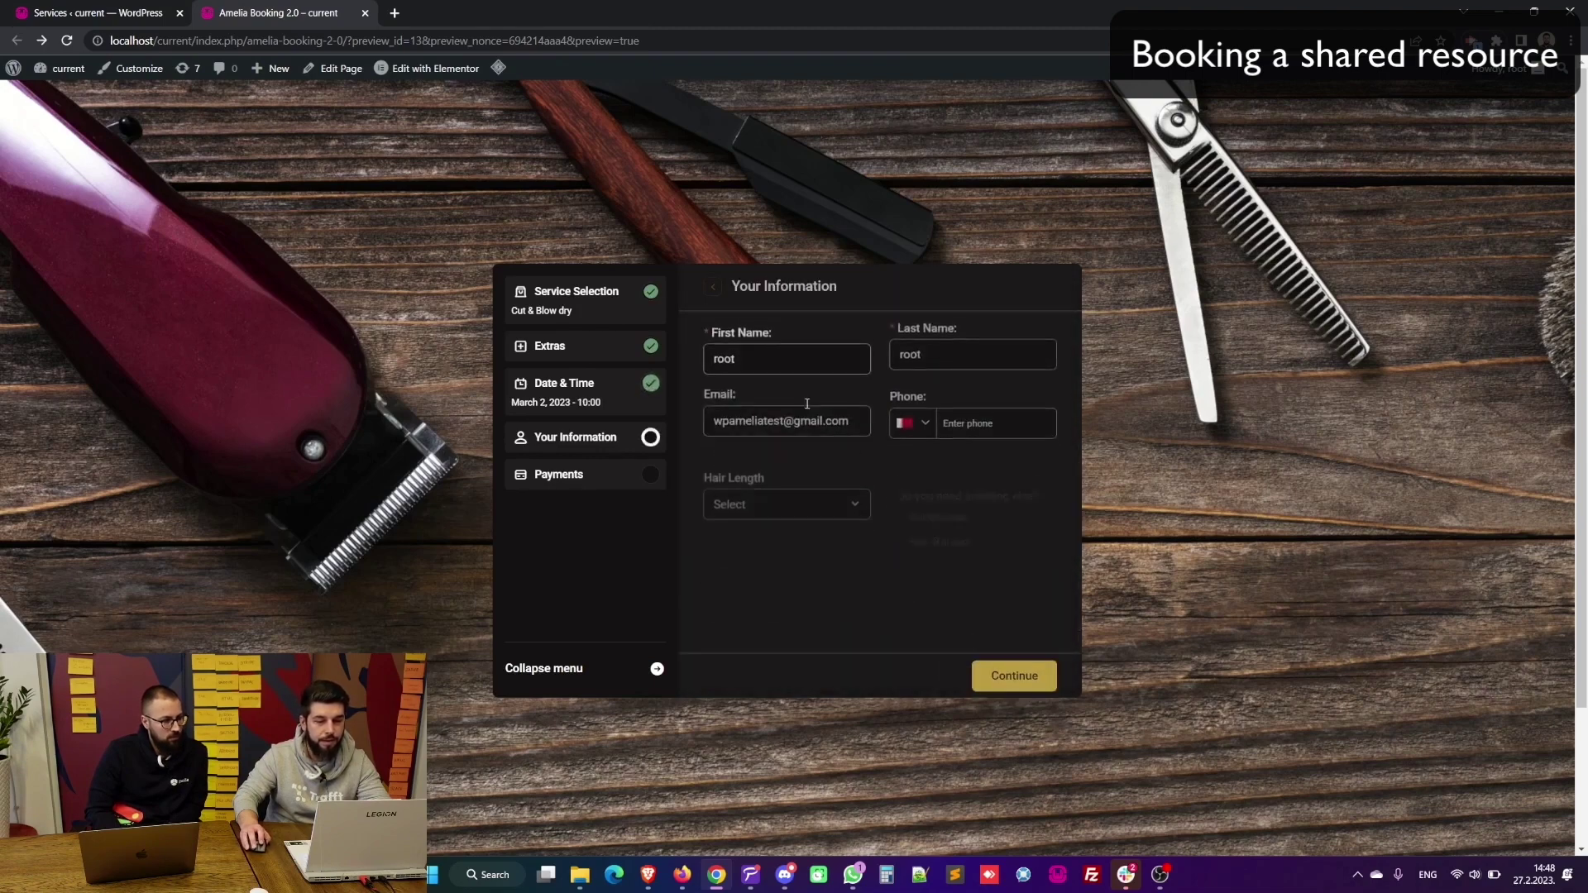
# - Enter Jane Doe's details with Medium hair length and submit the booking
pyautogui.doubleClick(786, 360)
pyautogui.write('Jnae')
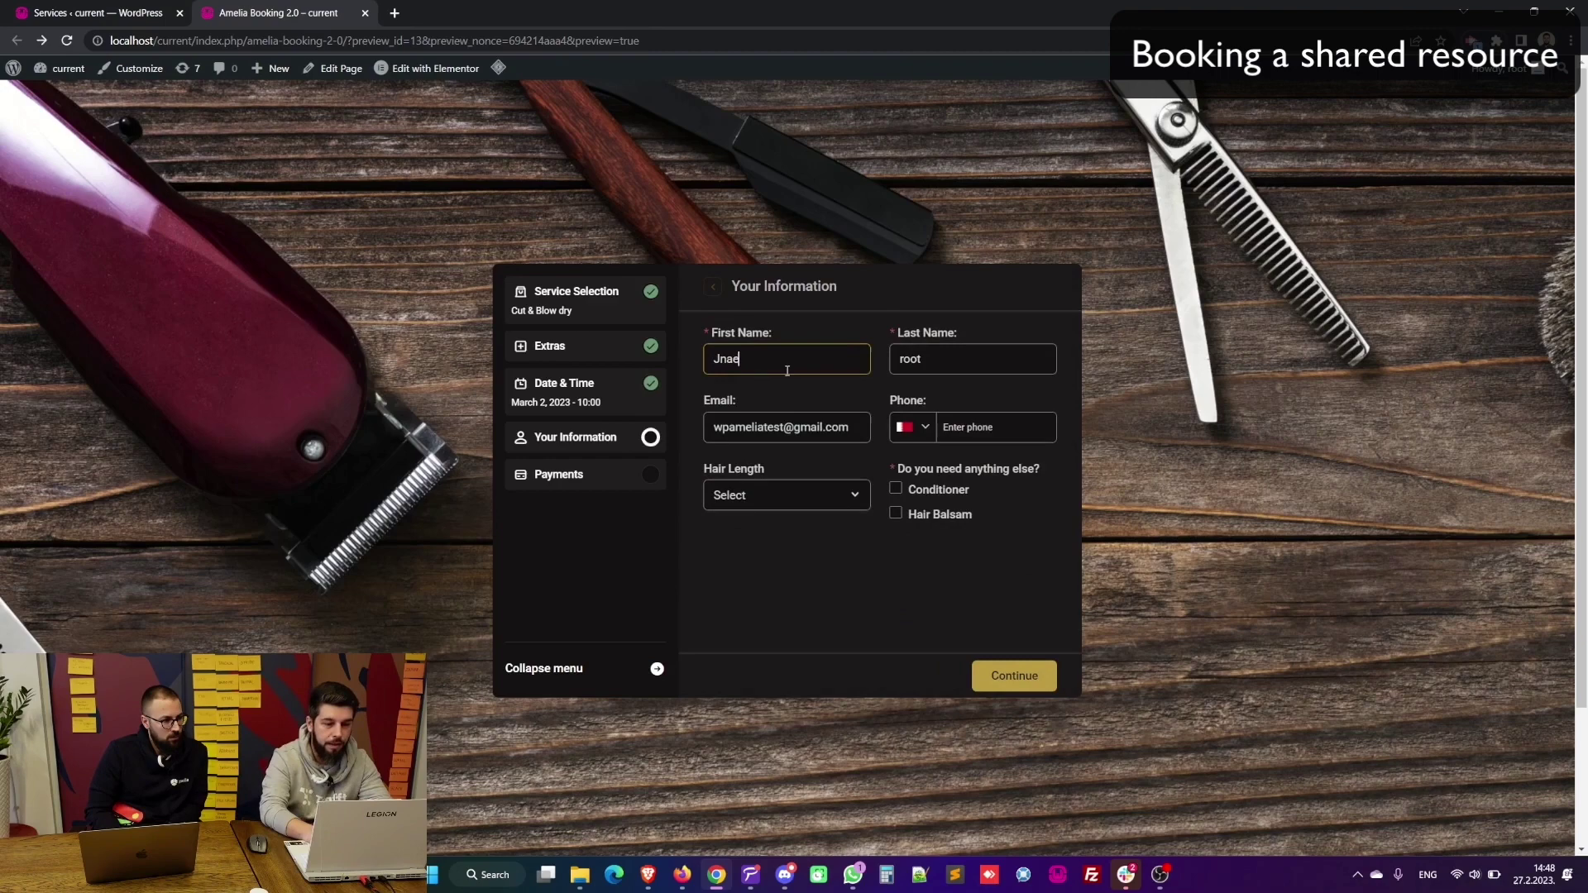
pyautogui.write('ane')
pyautogui.press('Tab')
pyautogui.write('Doe')
pyautogui.press('Tab')
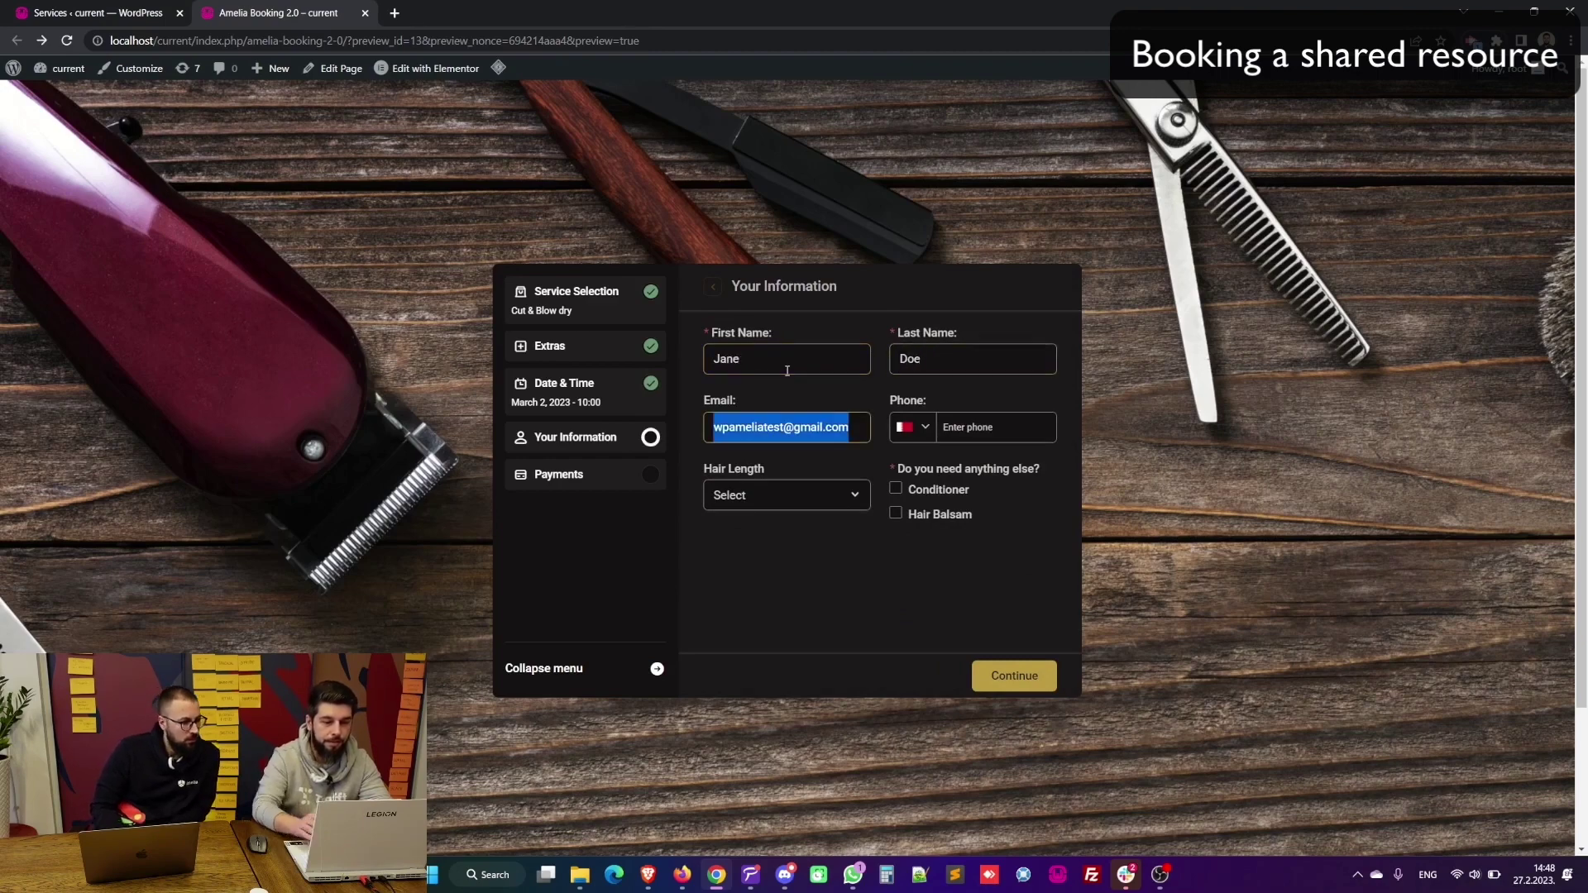
pyautogui.write('jane@tes')
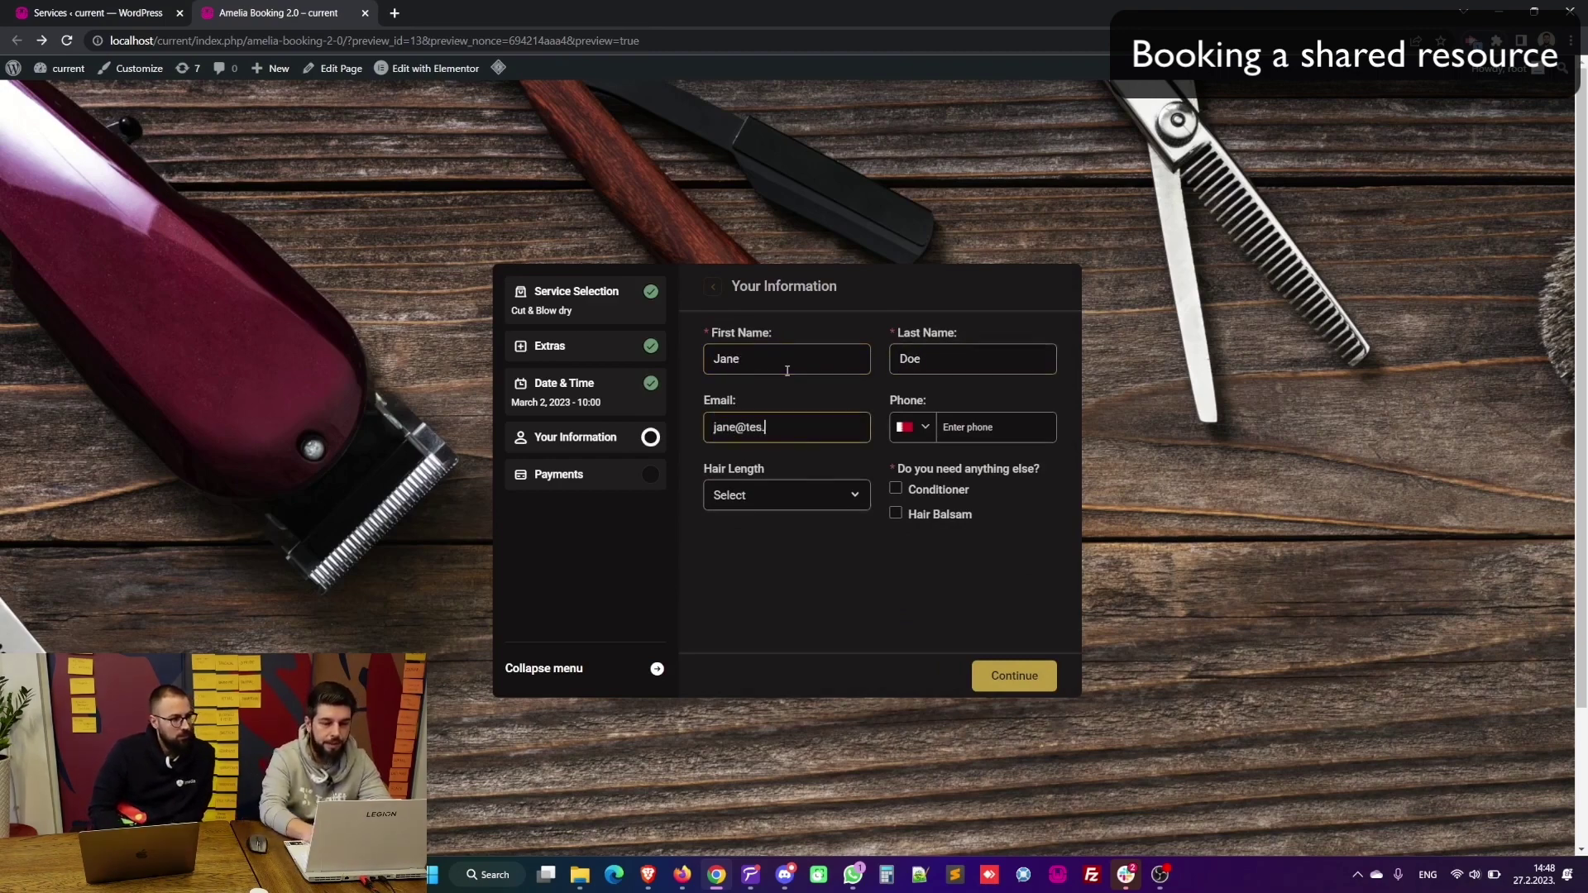
pyautogui.write('t.test')
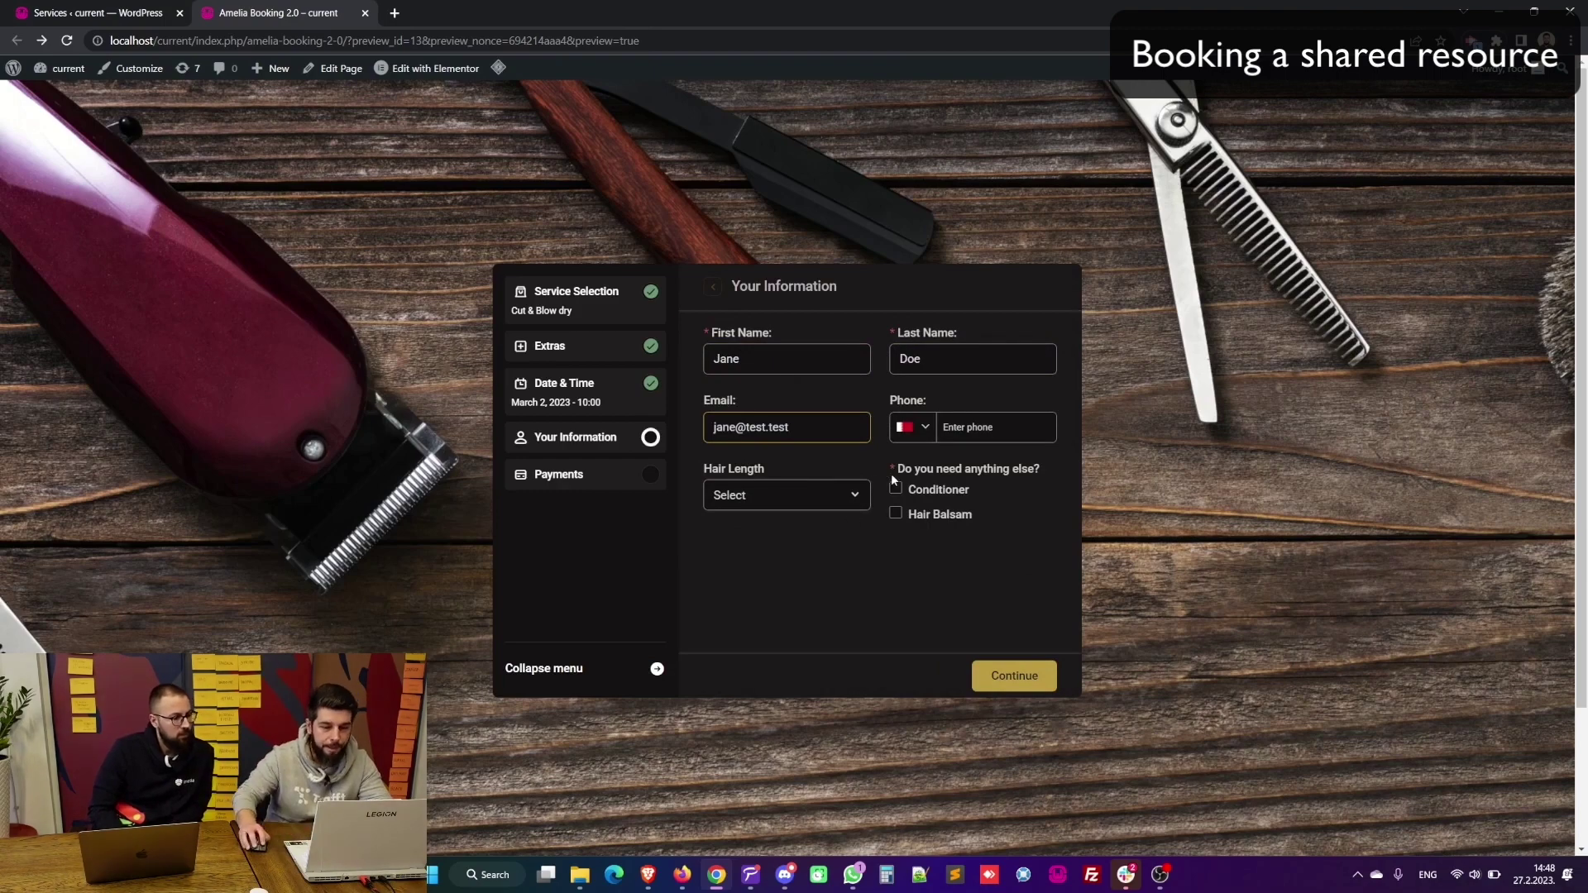
pyautogui.click(855, 504)
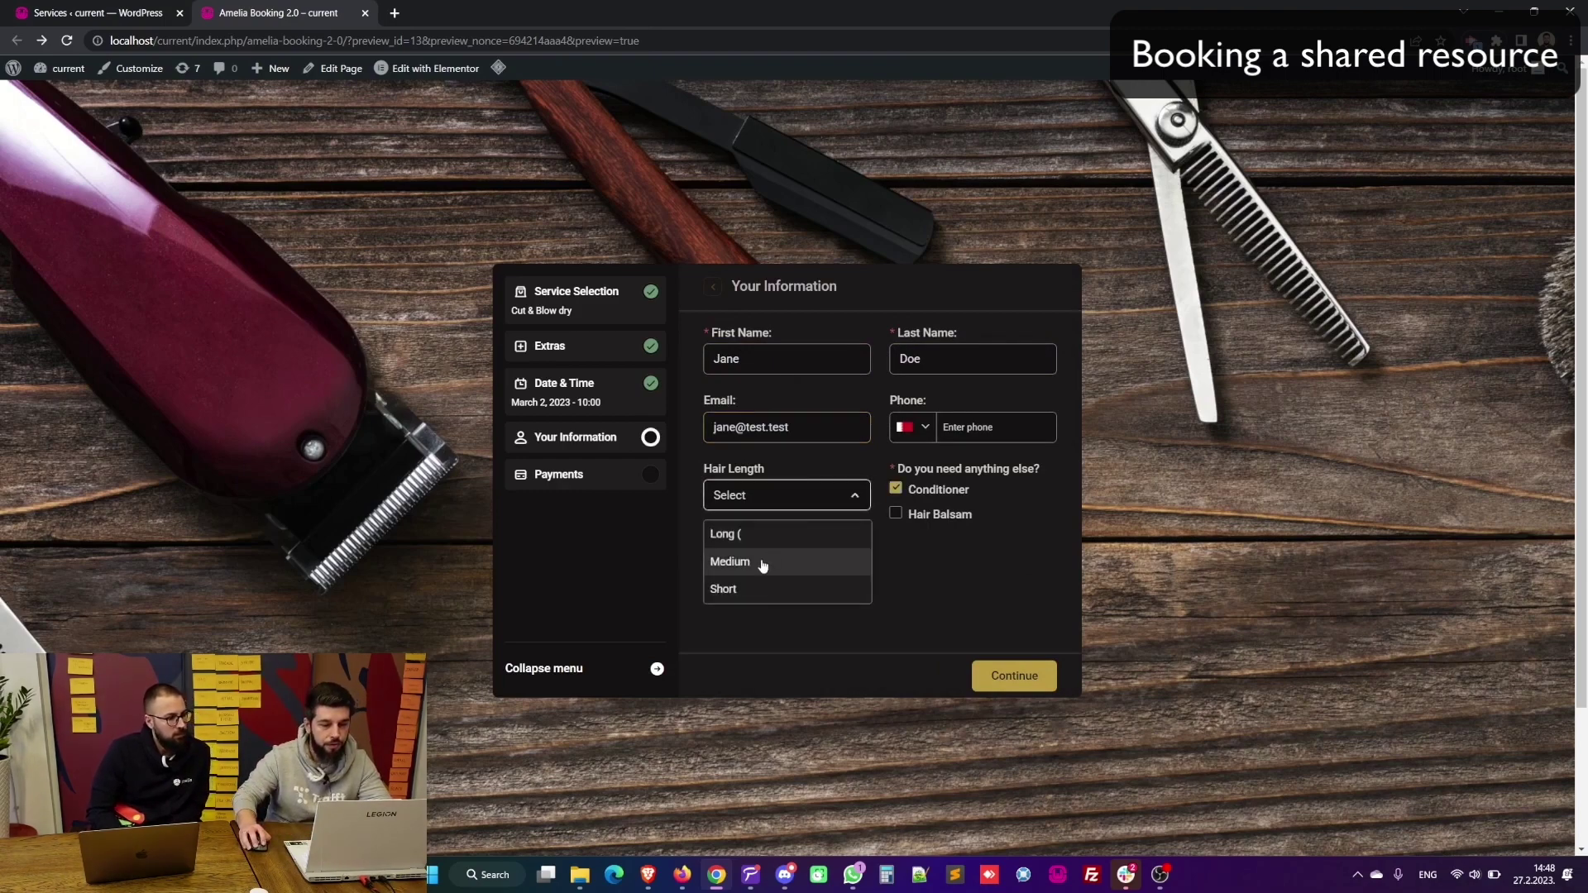
pyautogui.click(759, 560)
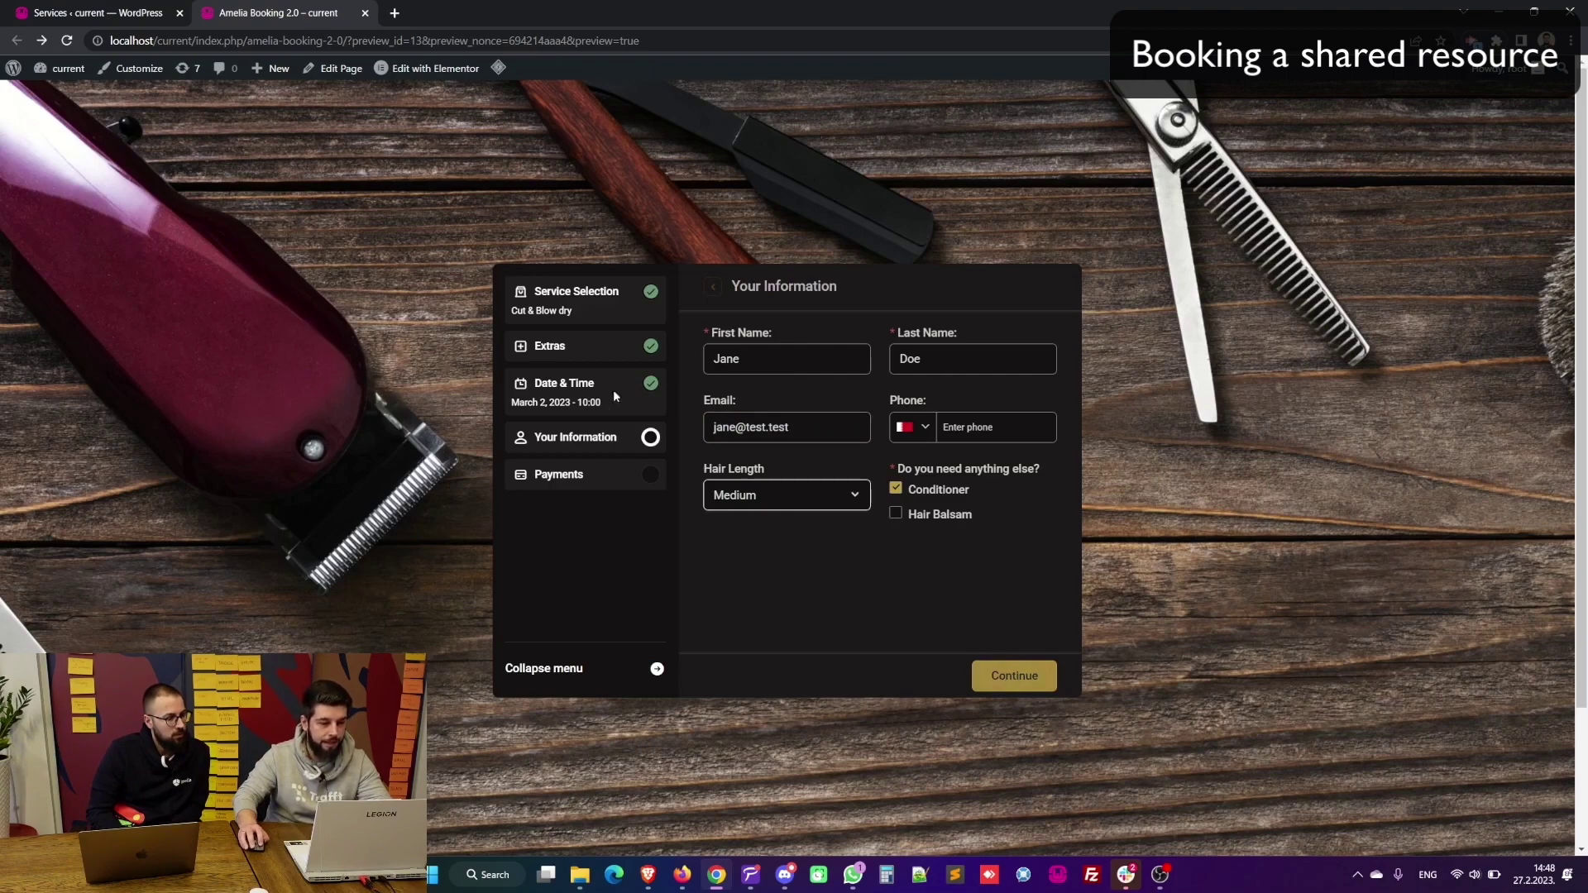
pyautogui.click(999, 683)
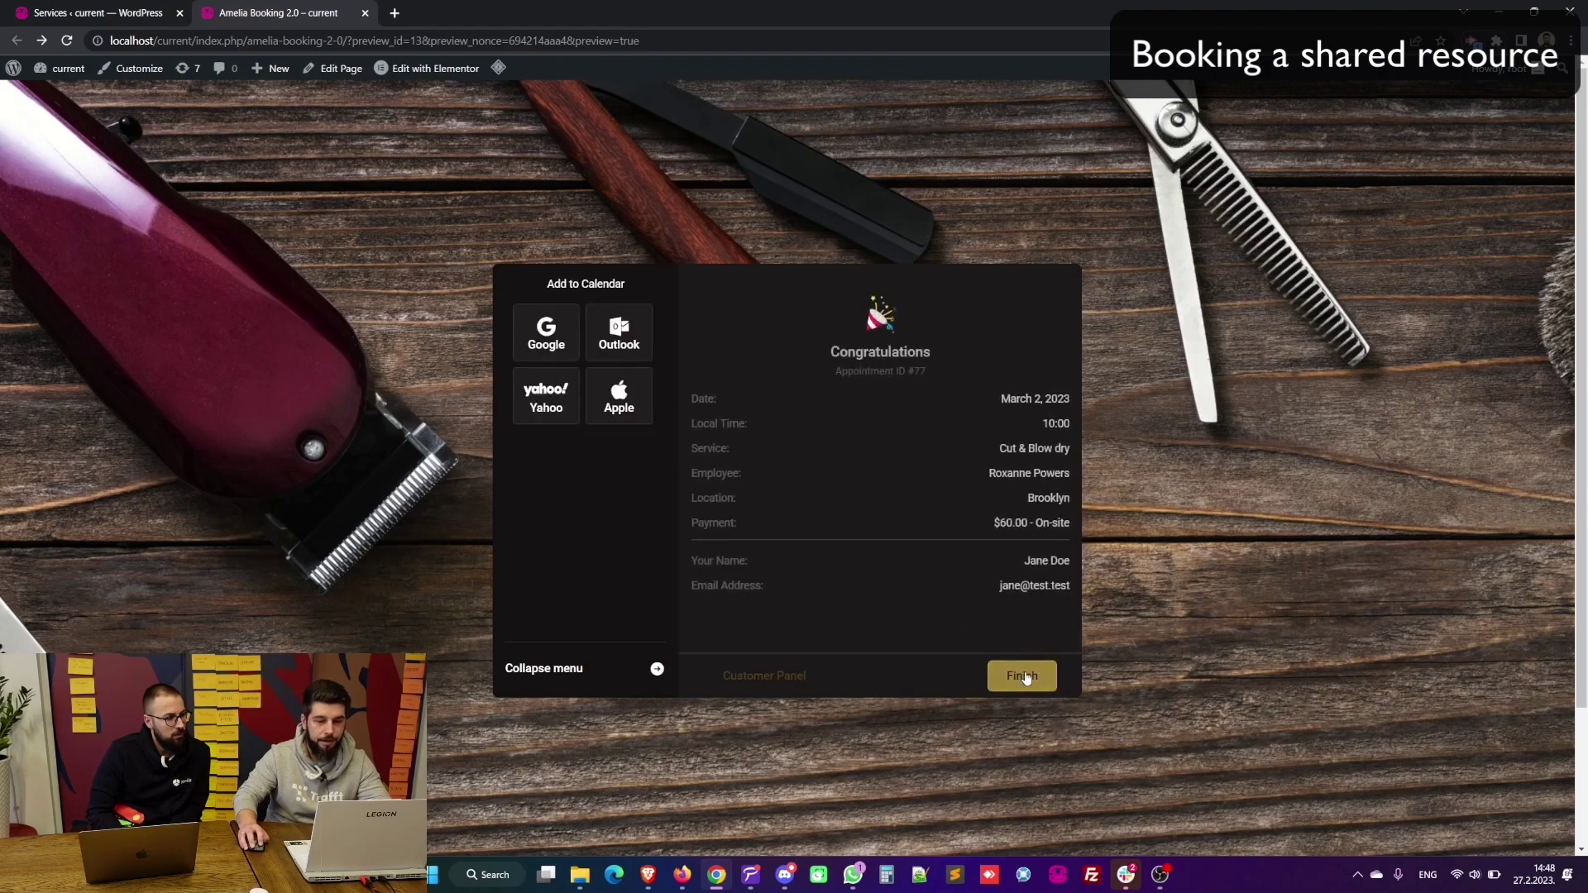
# - Finish, then start a Regrowth & Blow dry booking from the Hairdresser category past extras
pyautogui.click(1022, 676)
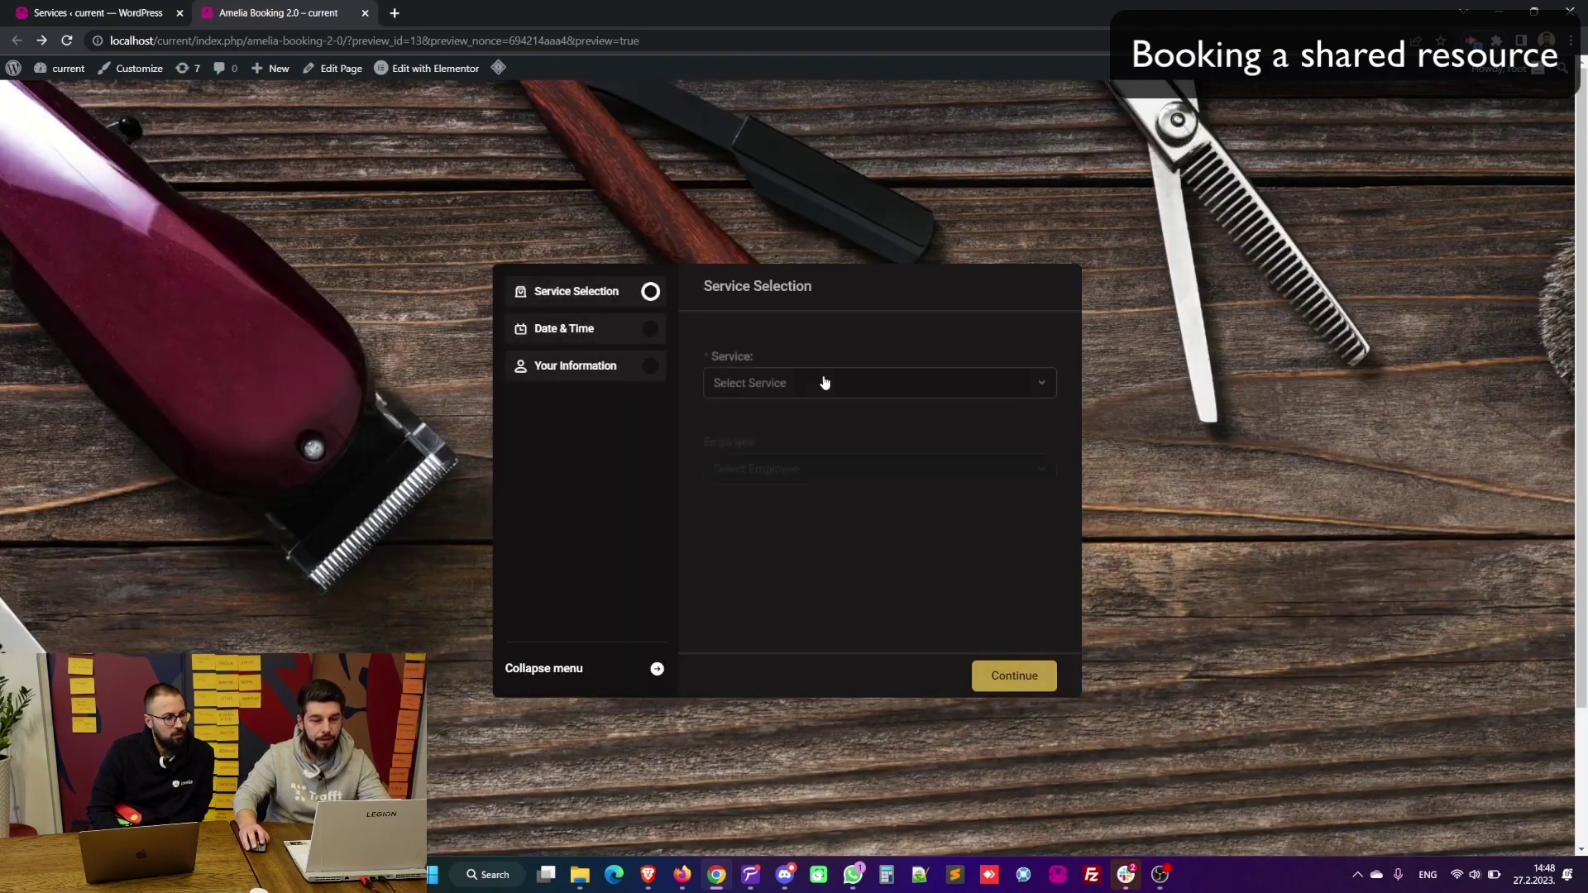
pyautogui.click(827, 374)
pyautogui.click(766, 459)
pyautogui.click(883, 462)
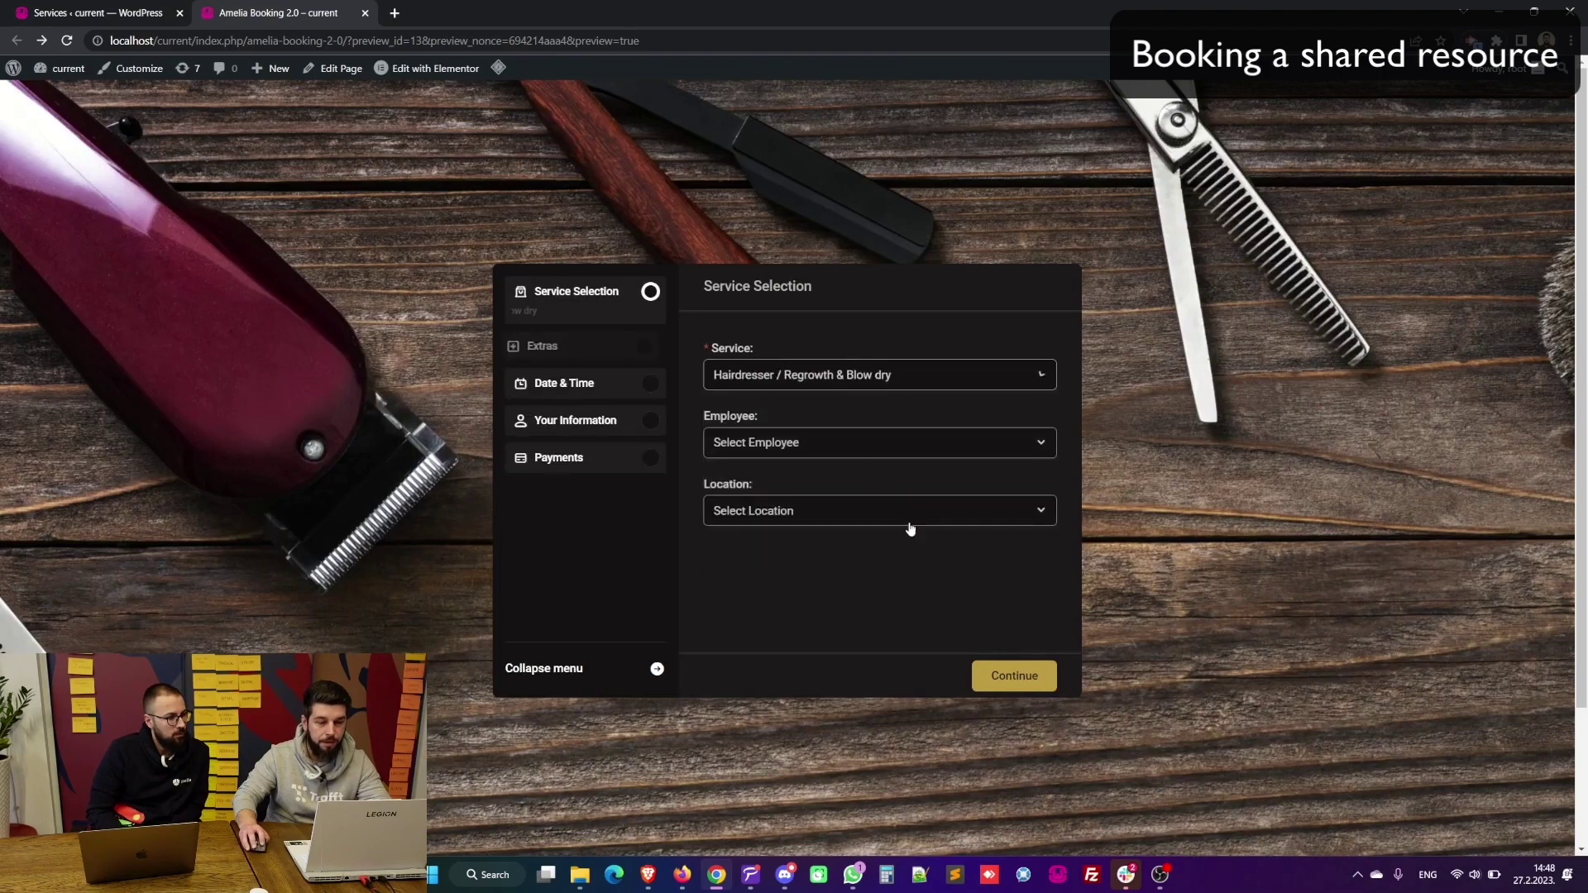
pyautogui.click(1024, 683)
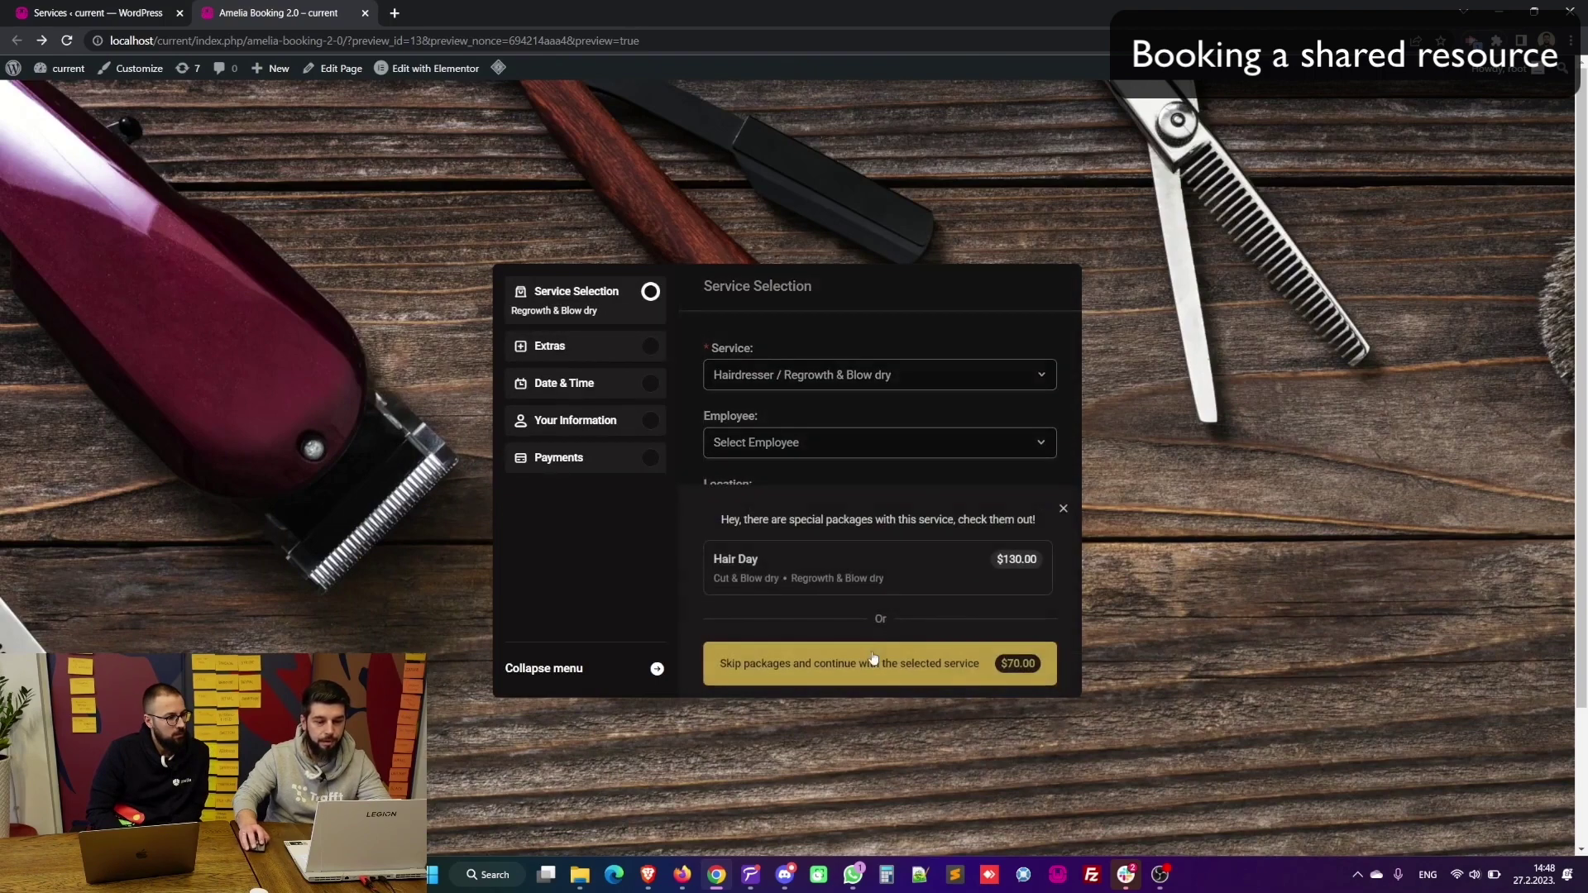
pyautogui.click(1018, 676)
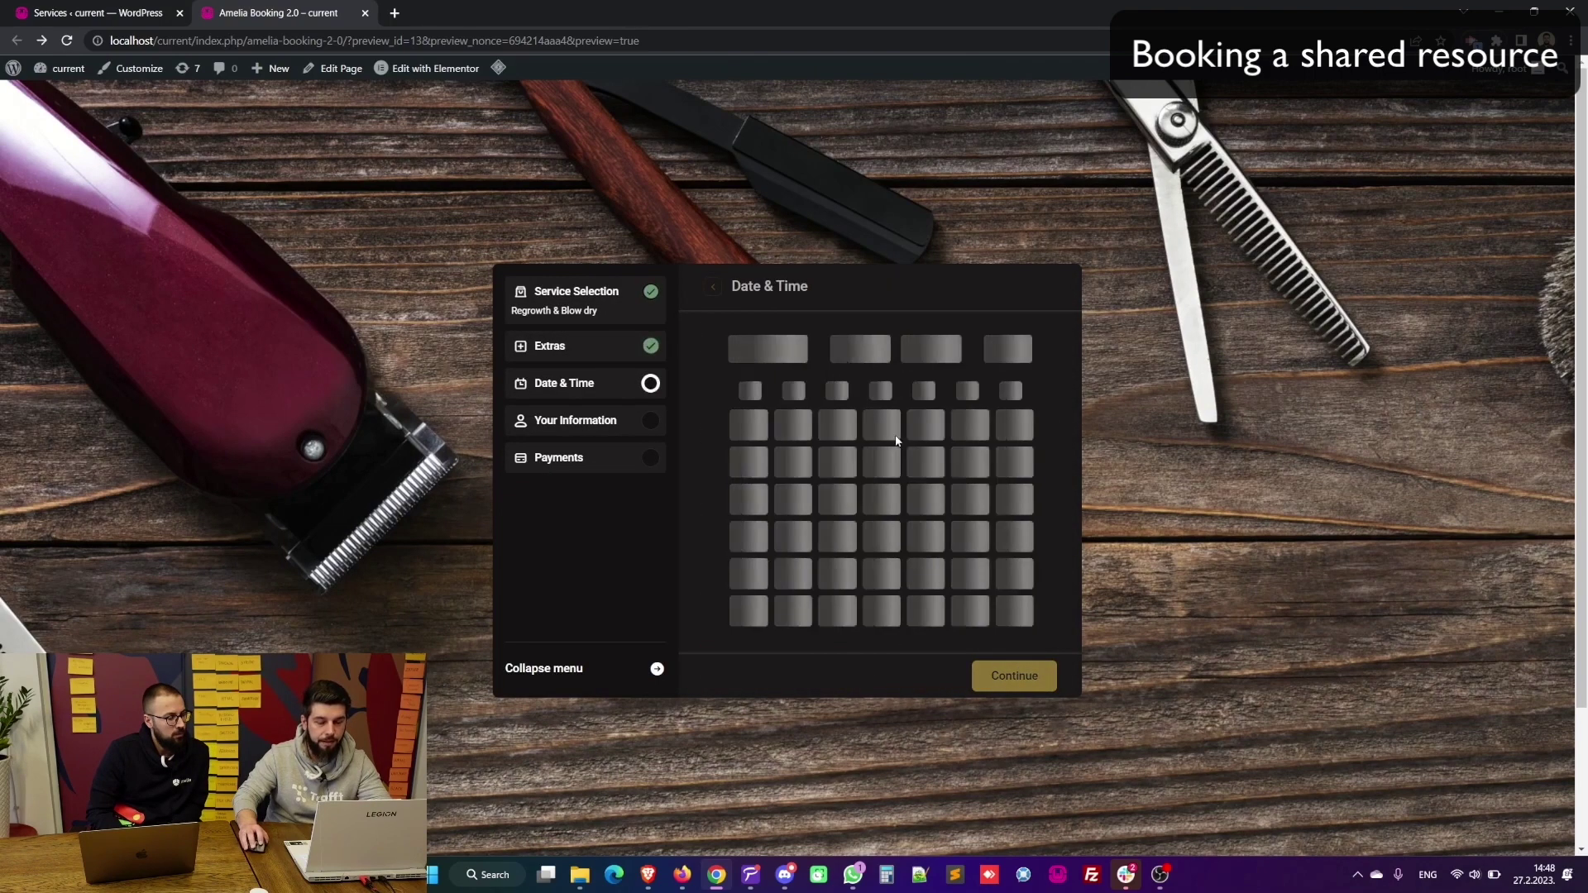
# - Load March 2's slots, now starting at 11:00, then step back to Extras
pyautogui.click(878, 494)
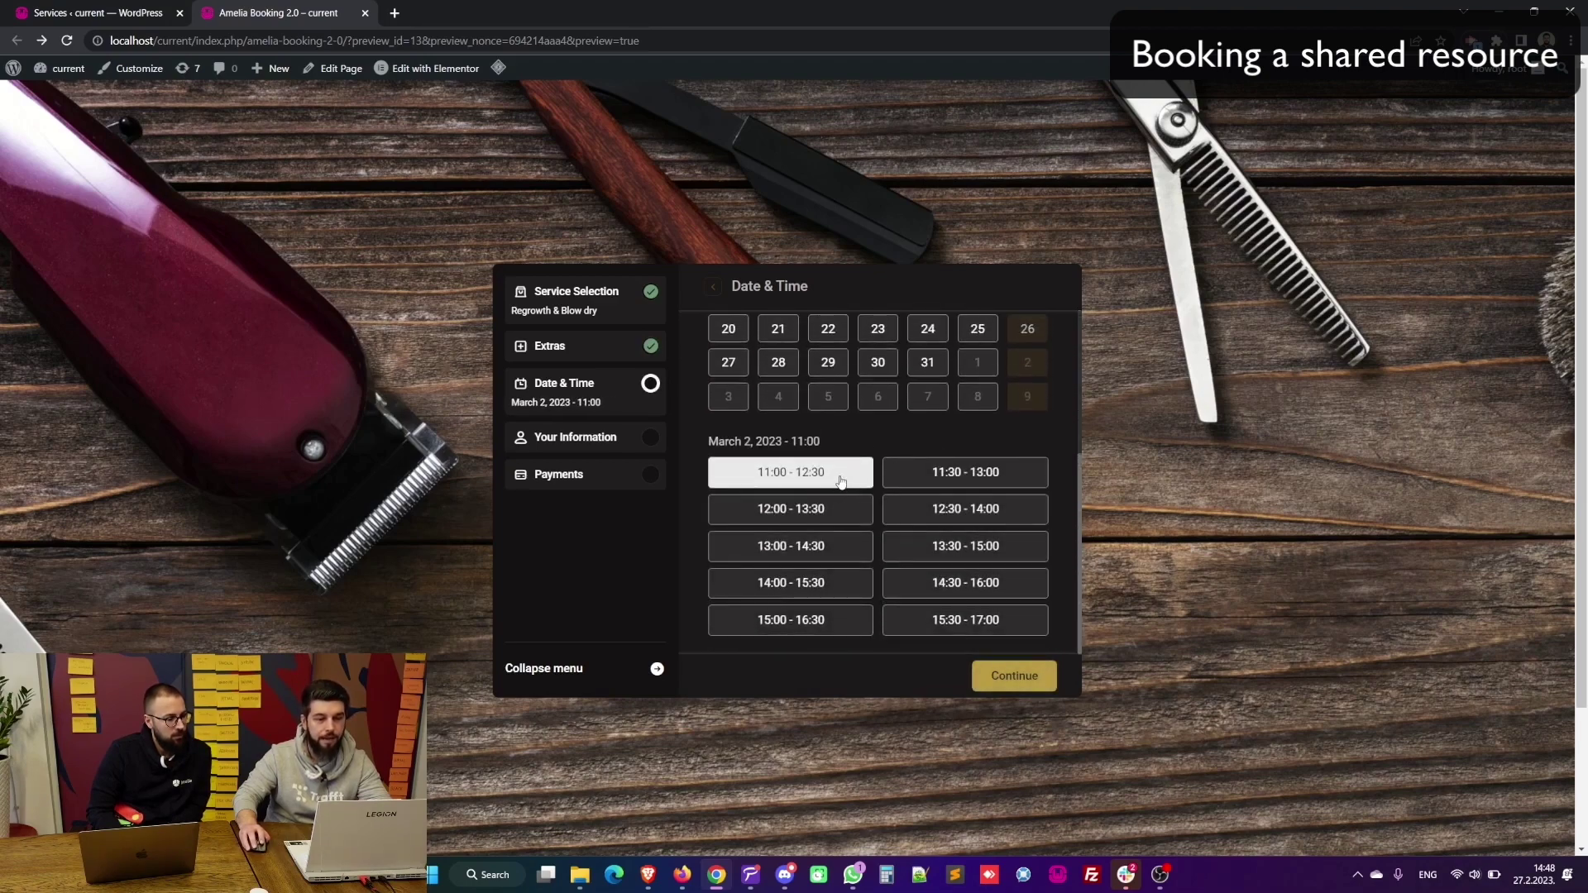
pyautogui.scroll(3, 819, 447)
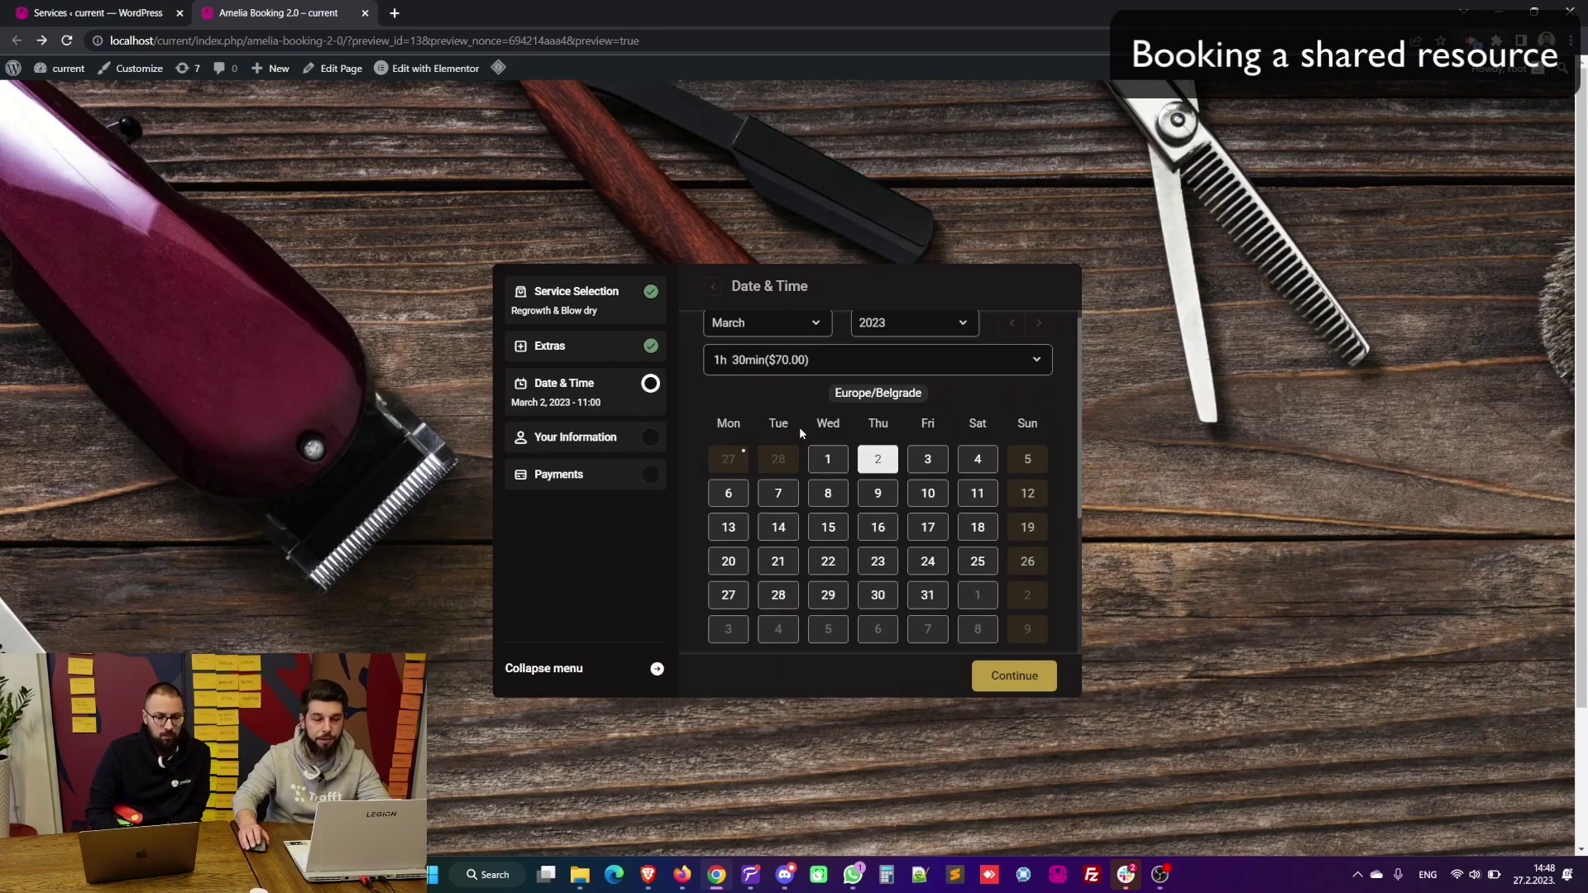
pyautogui.click(710, 288)
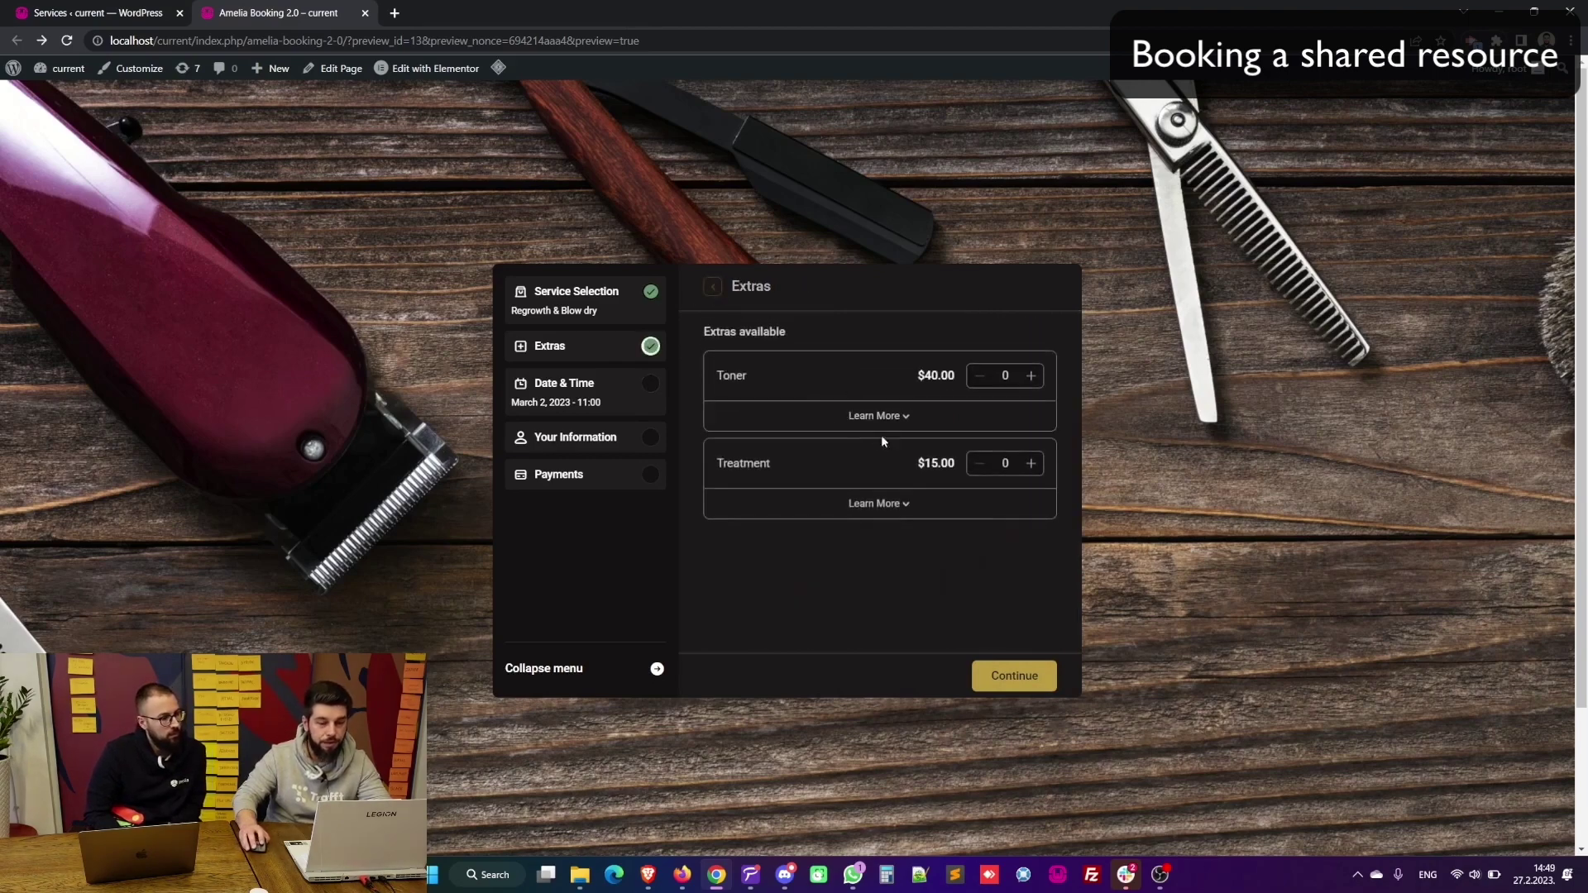
# - Change the service to Cut & Blow dry, skip packages and check March 2 skips the 10:00 slot
pyautogui.click(709, 290)
pyautogui.click(844, 373)
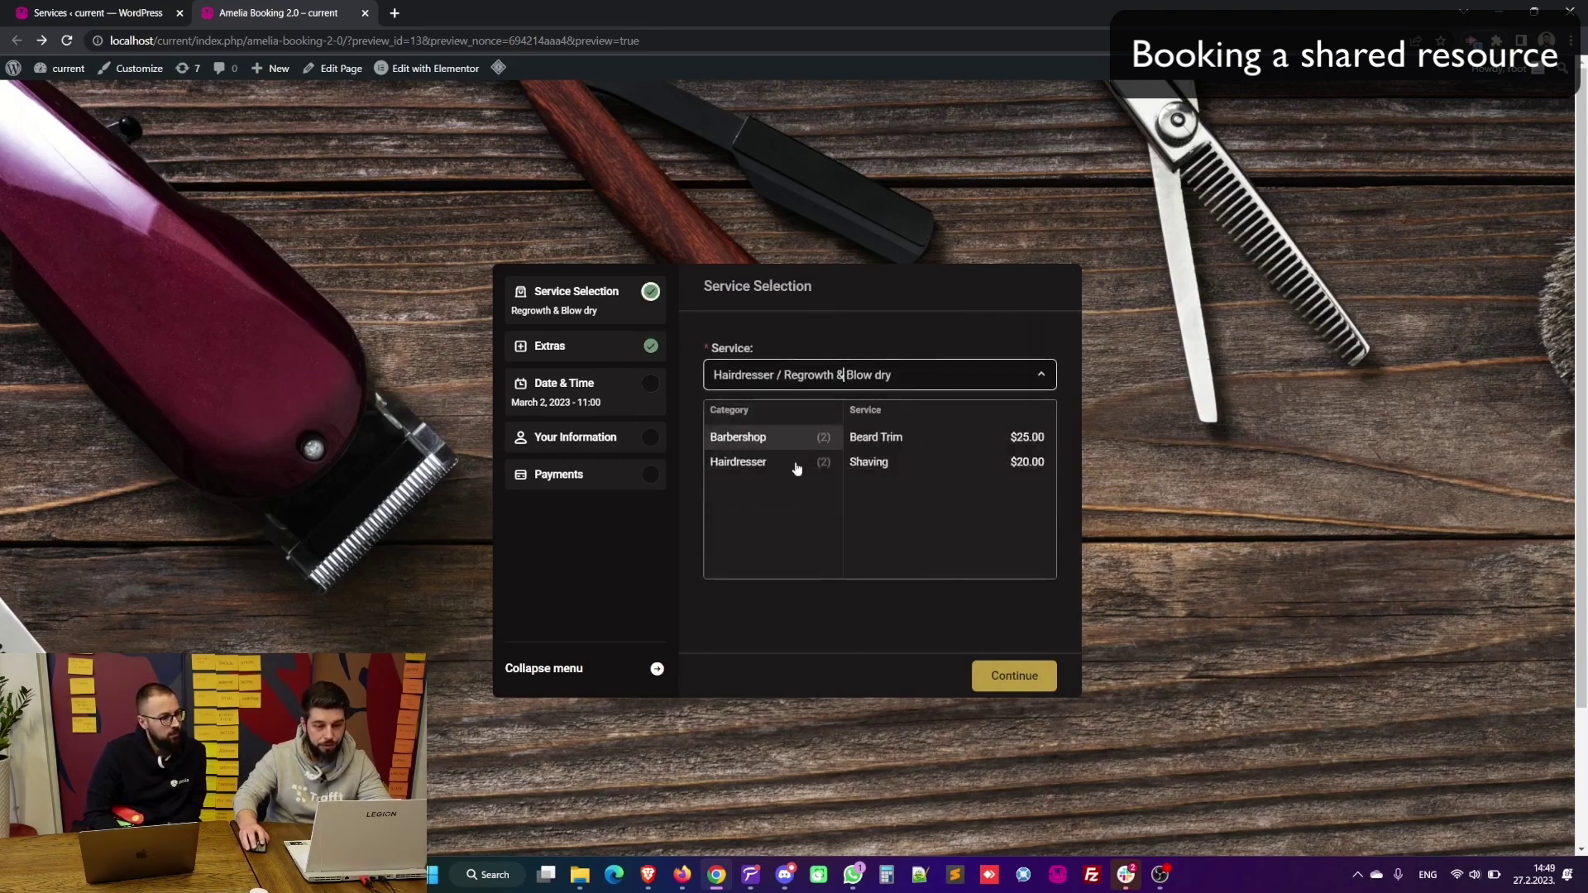
pyautogui.click(884, 438)
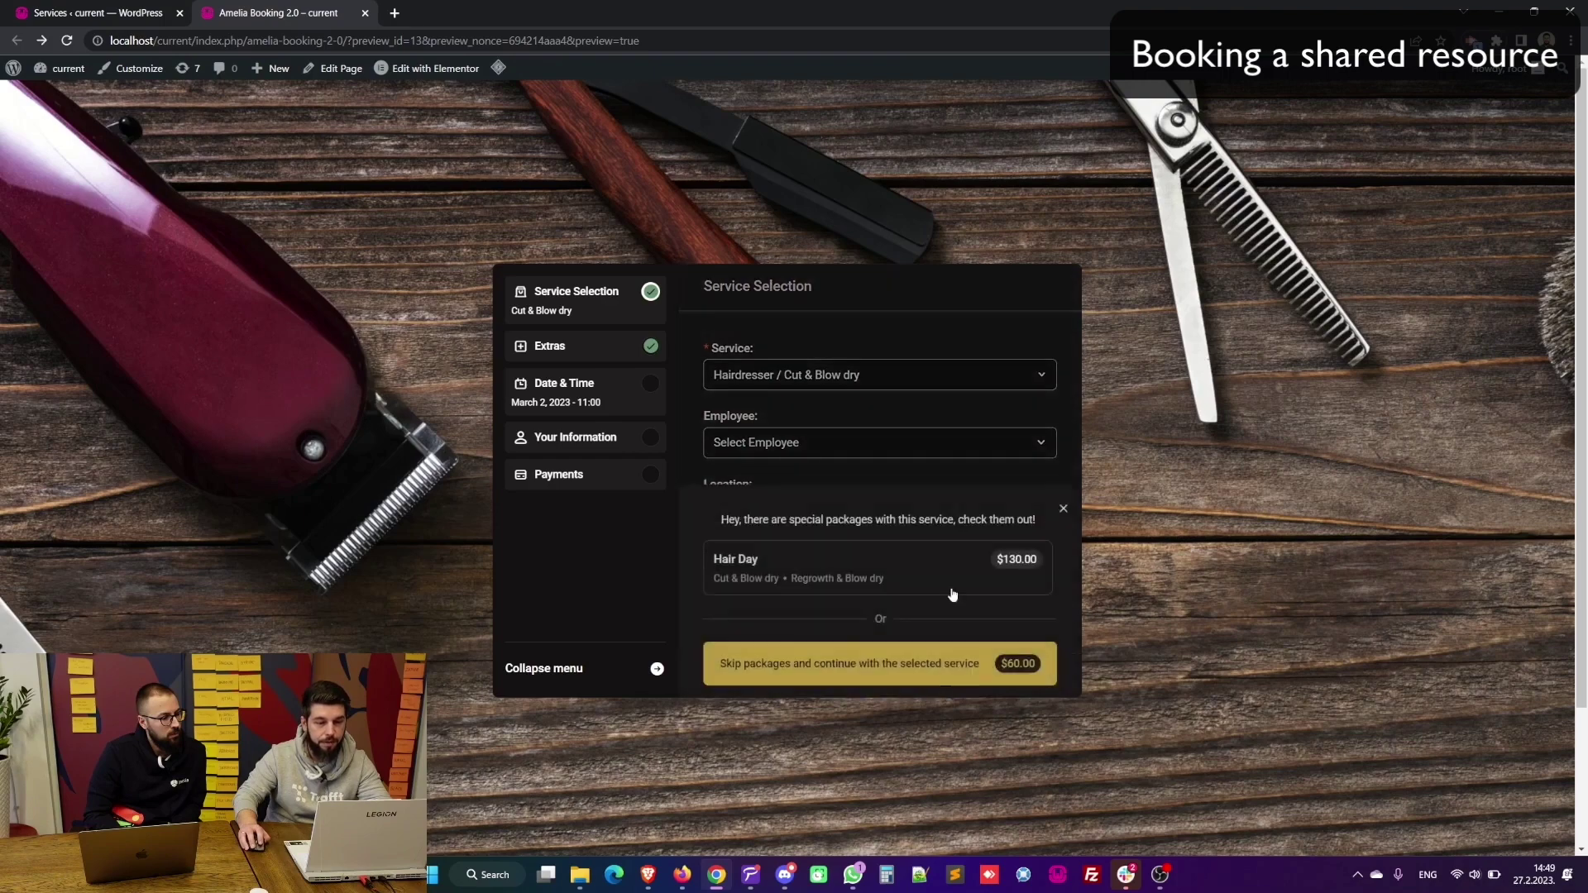
pyautogui.click(1009, 675)
pyautogui.click(1007, 681)
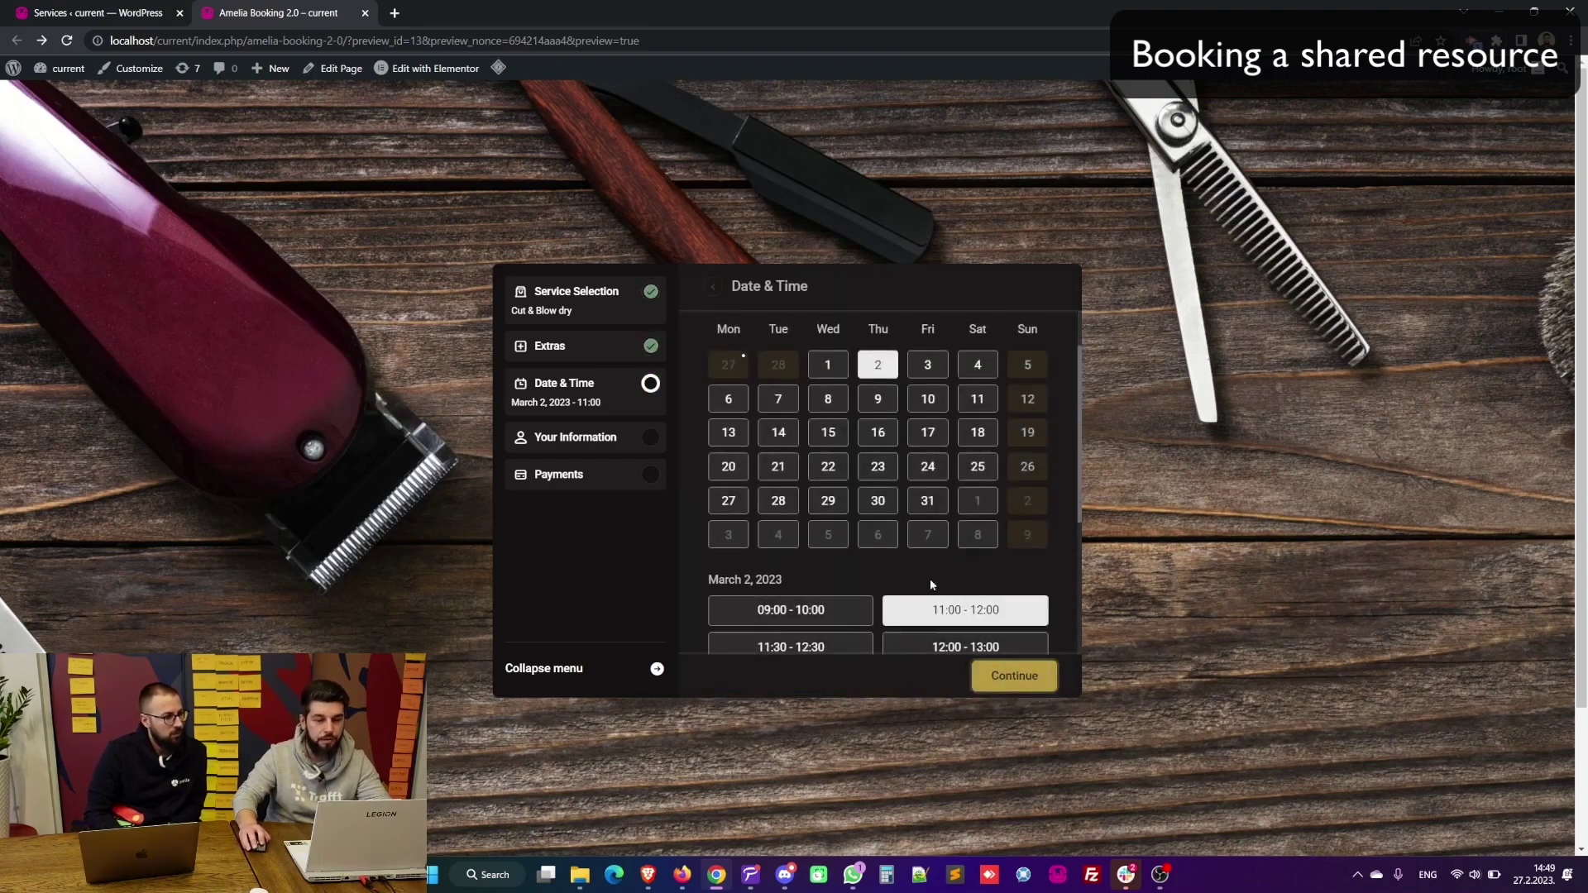
pyautogui.scroll(-1, 826, 519)
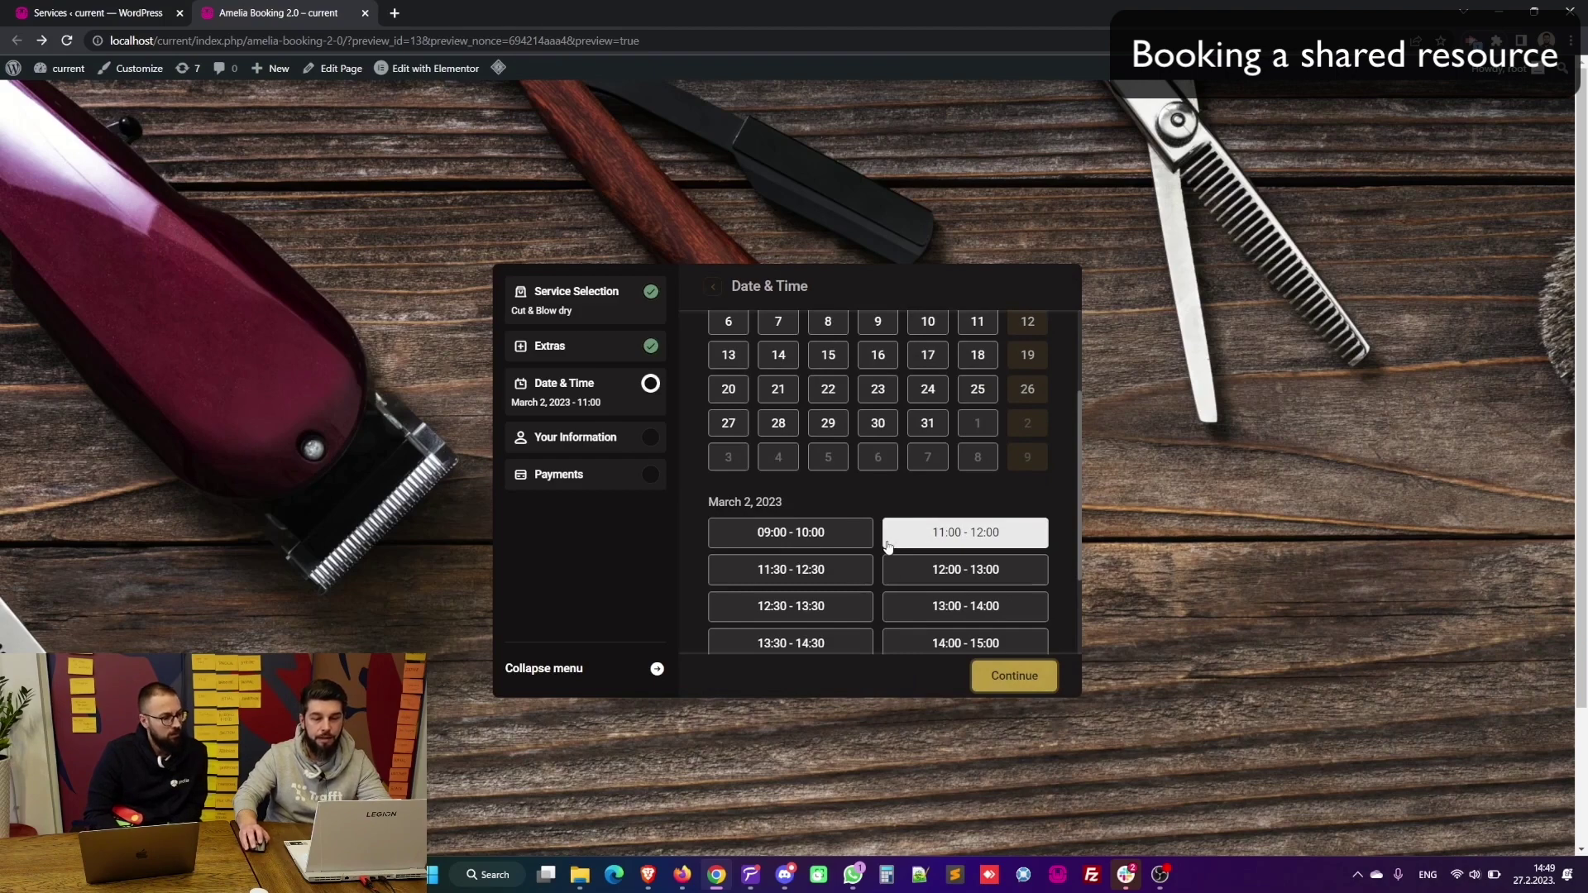